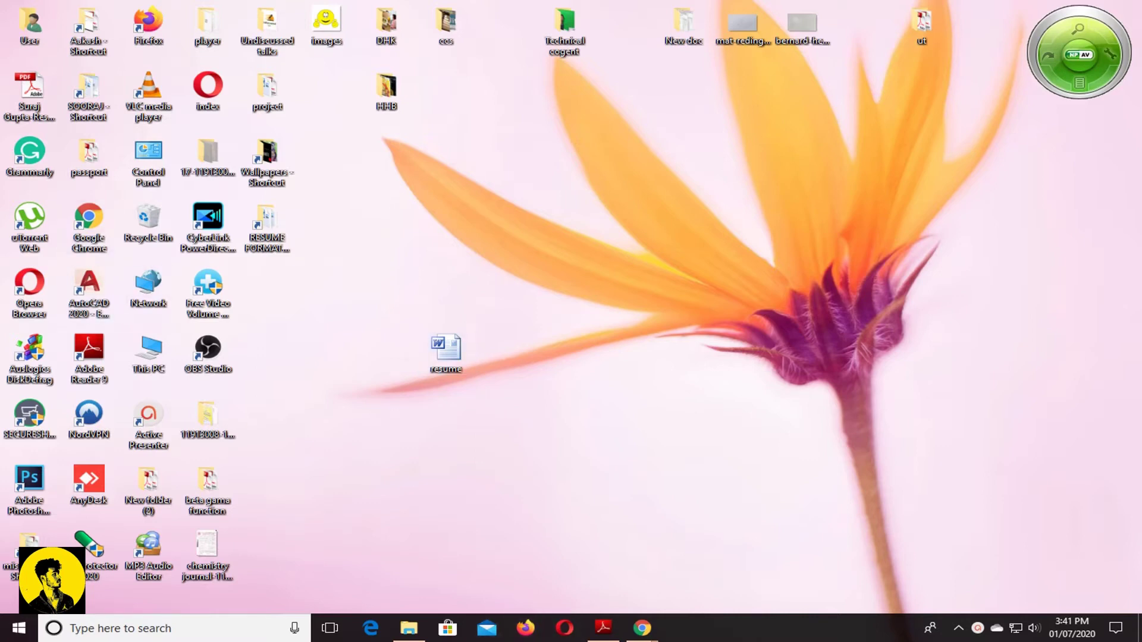
# Search Google for 'indeed' and open the Indeed: Job Search India result at indeed.co.in
pyautogui.moveTo(641, 628)
pyautogui.click(692, 568)
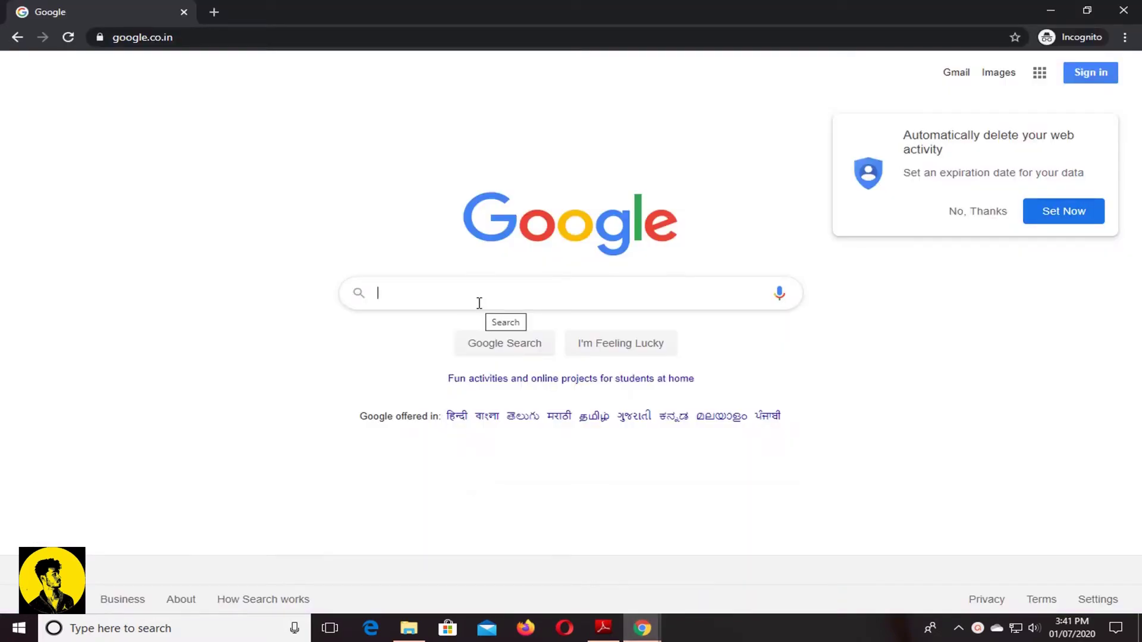
pyautogui.write('indd')
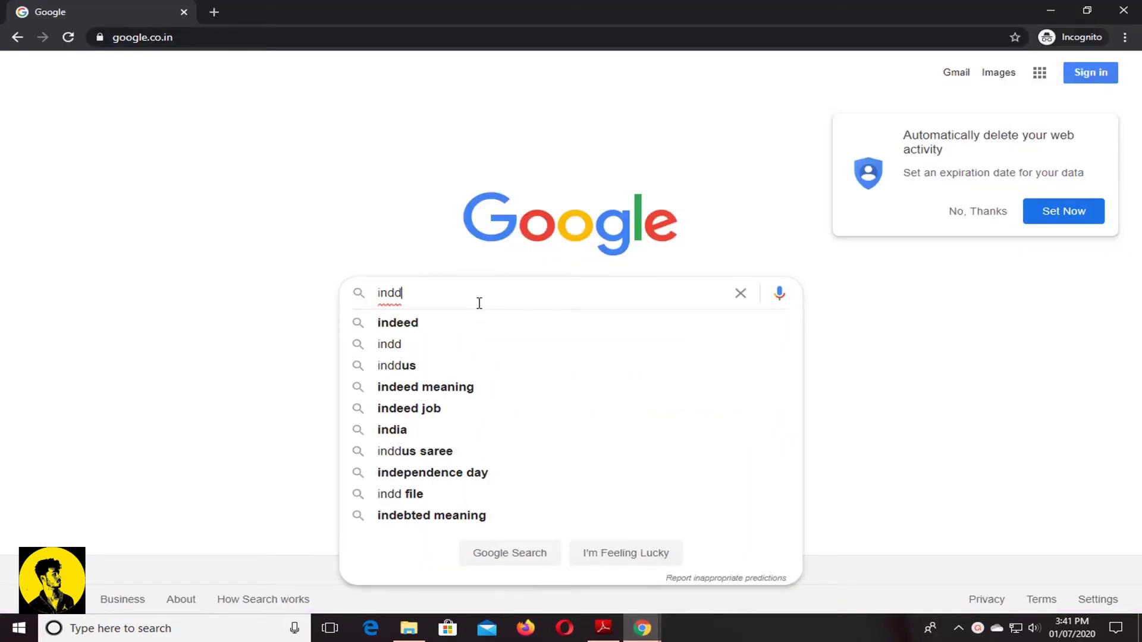
pyautogui.click(465, 322)
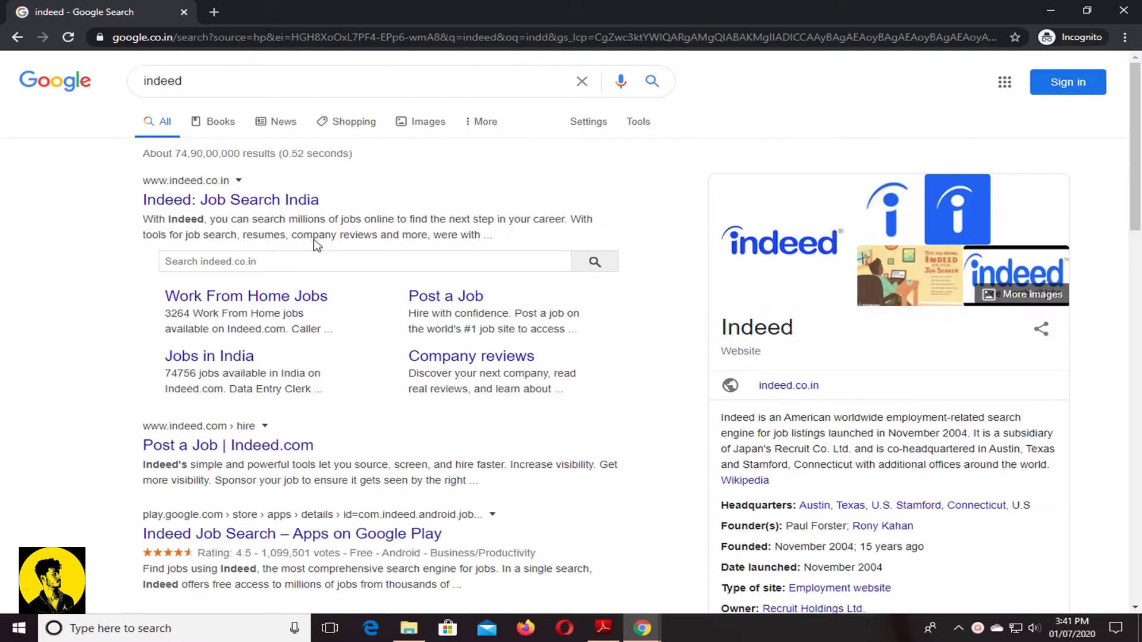
pyautogui.click(235, 202)
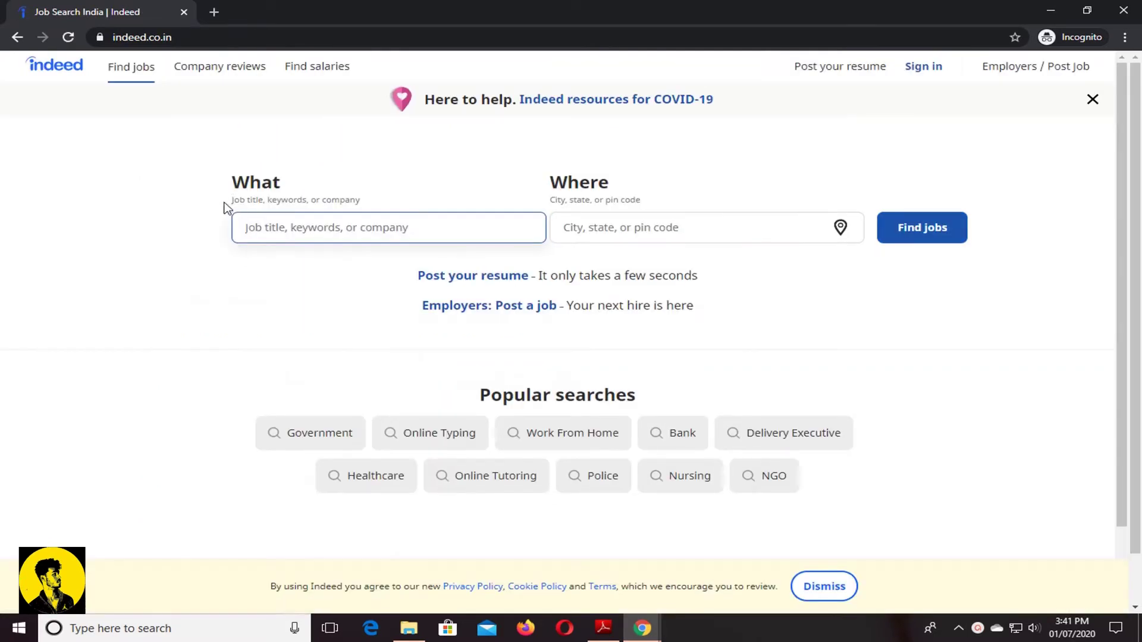
pyautogui.scroll(-2, 492, 417)
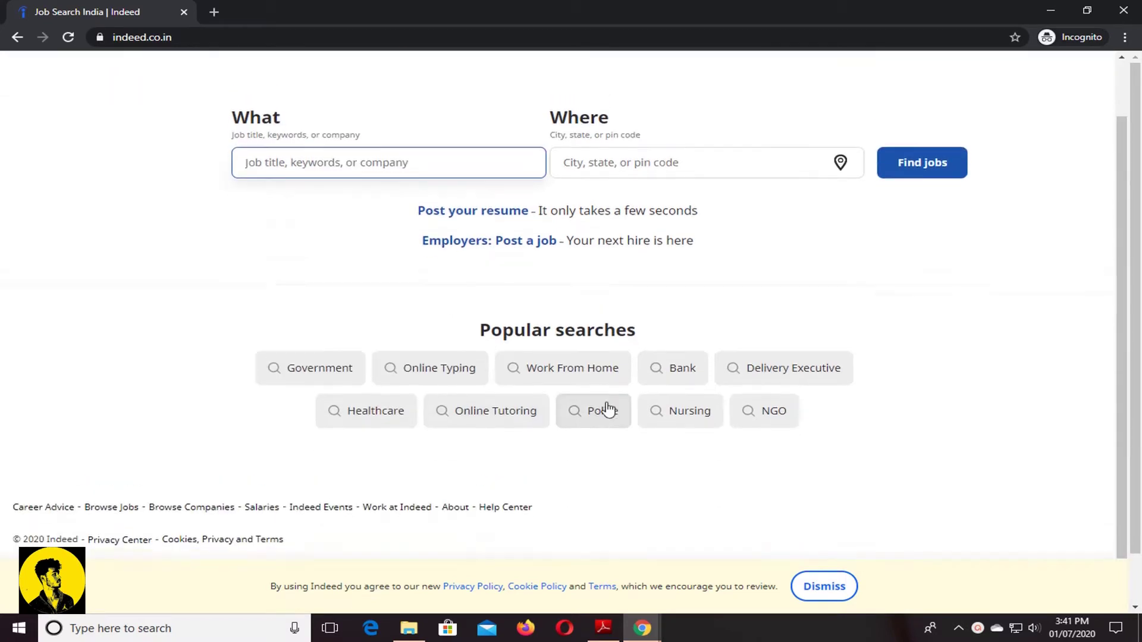
pyautogui.scroll(2, 886, 280)
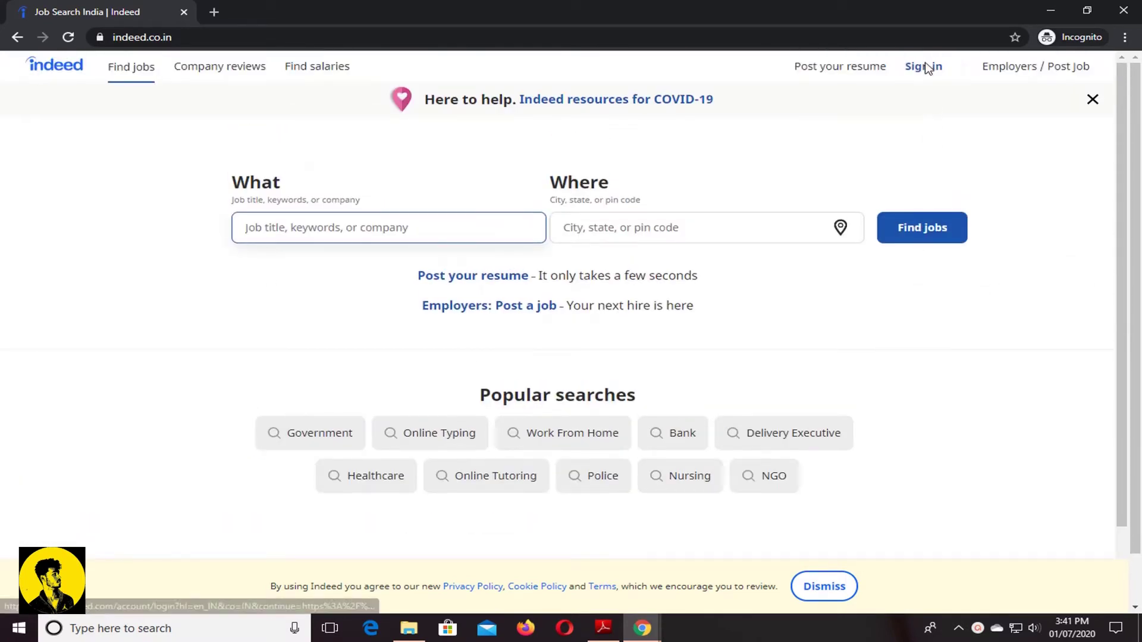
# Sign in to Indeed through Google using the saved account and its saved password
pyautogui.click(923, 67)
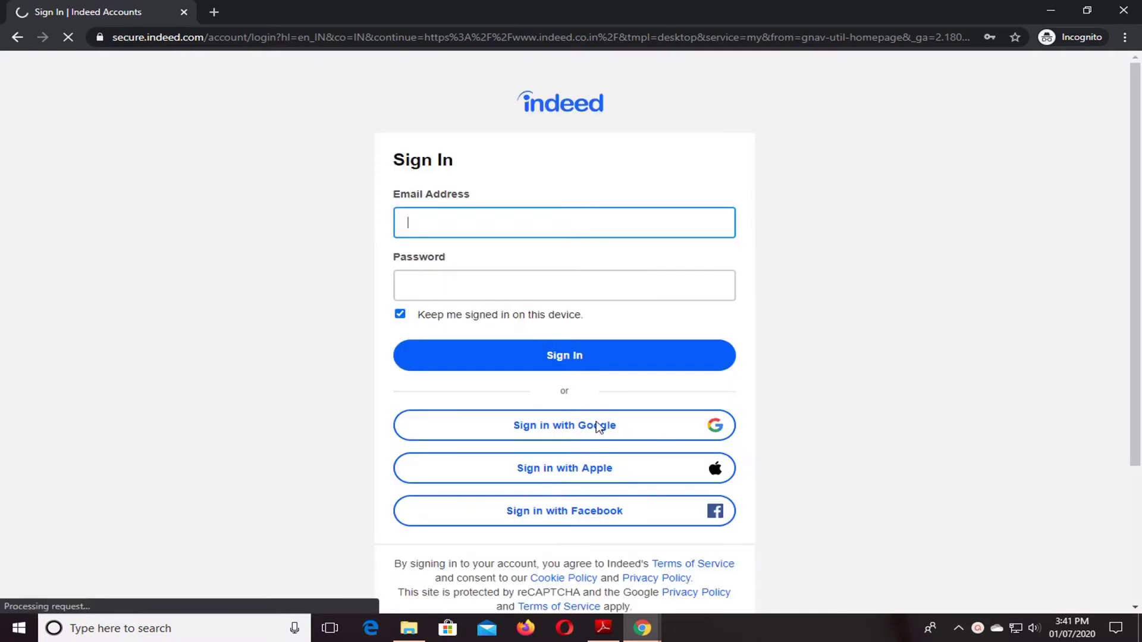
pyautogui.click(625, 436)
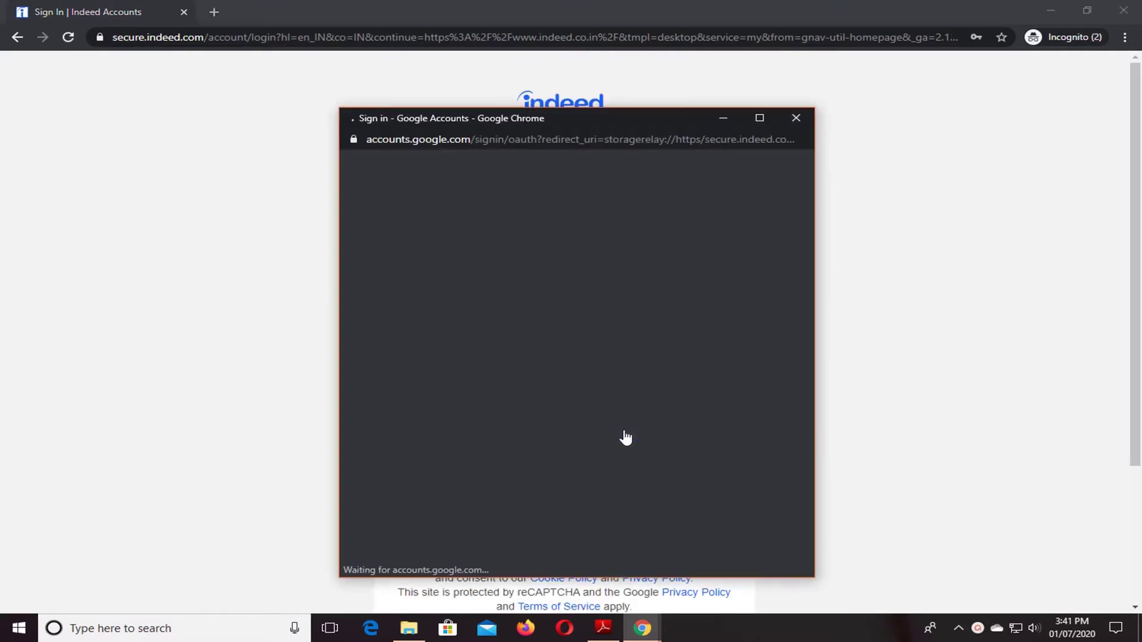
pyautogui.click(526, 303)
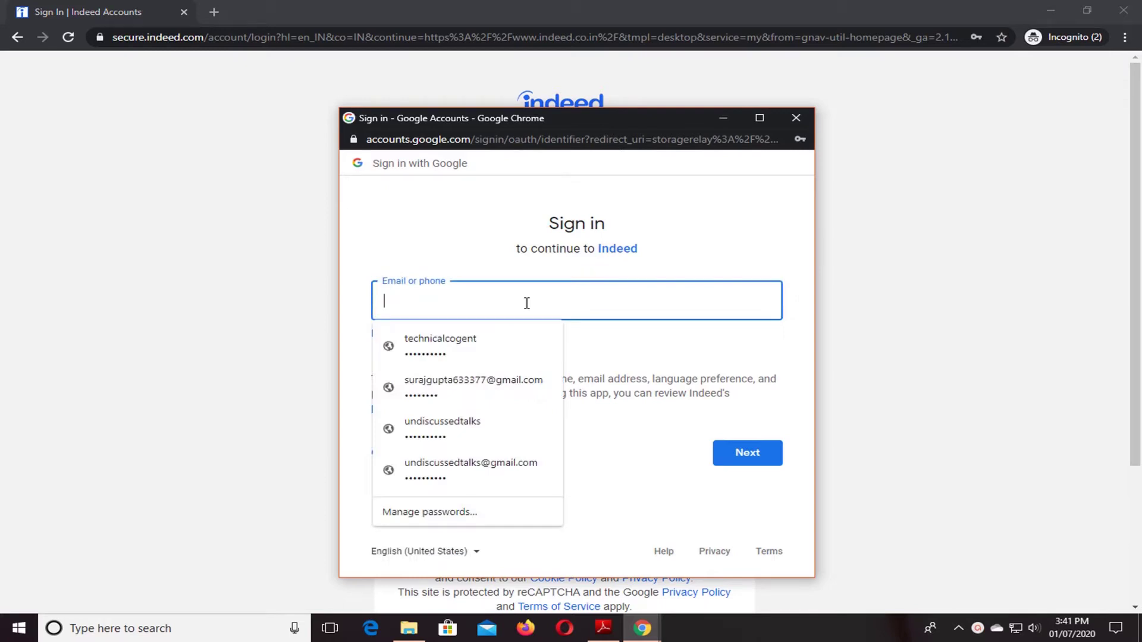
pyautogui.click(524, 383)
pyautogui.click(770, 465)
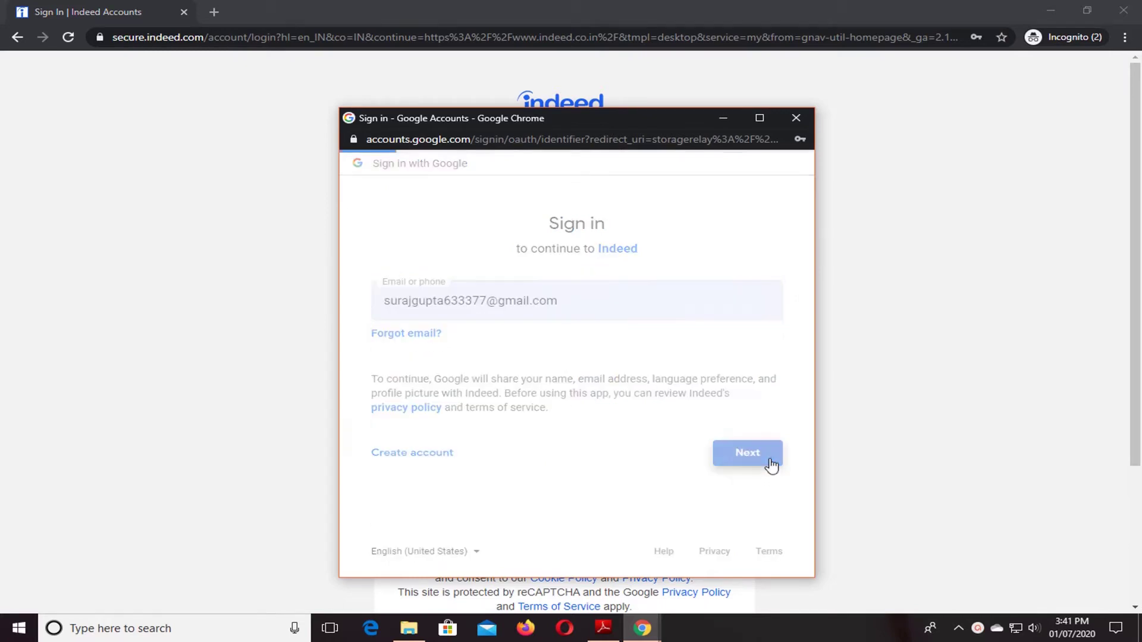
pyautogui.click(751, 448)
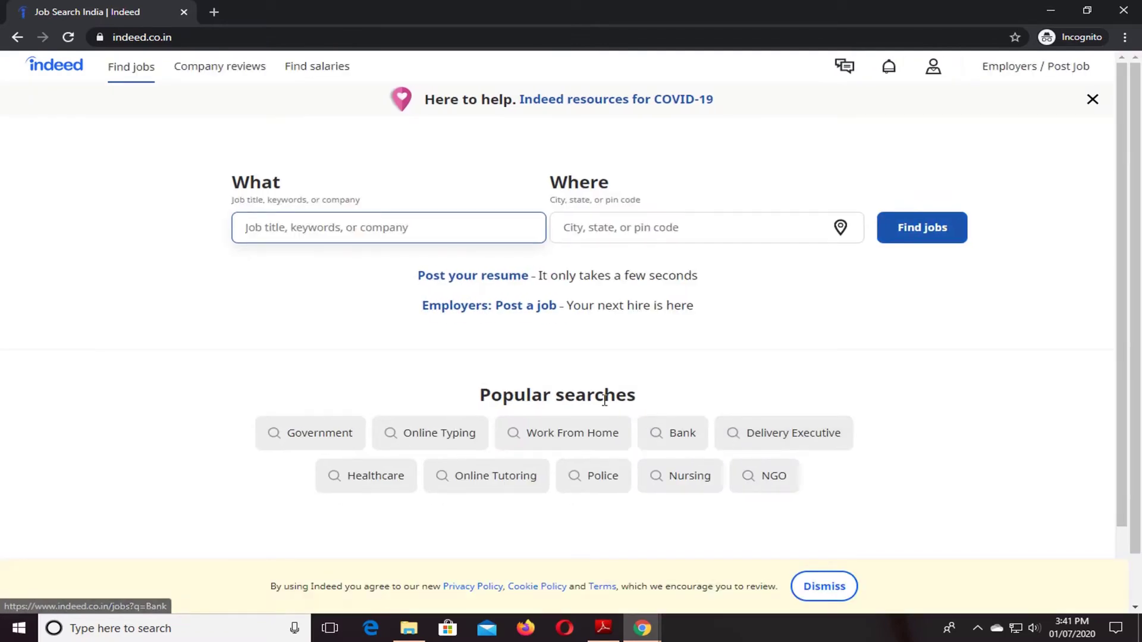
# Dismiss the cookie banner and go to Upload your resume to create an Indeed Resume
pyautogui.scroll(-2, 662, 392)
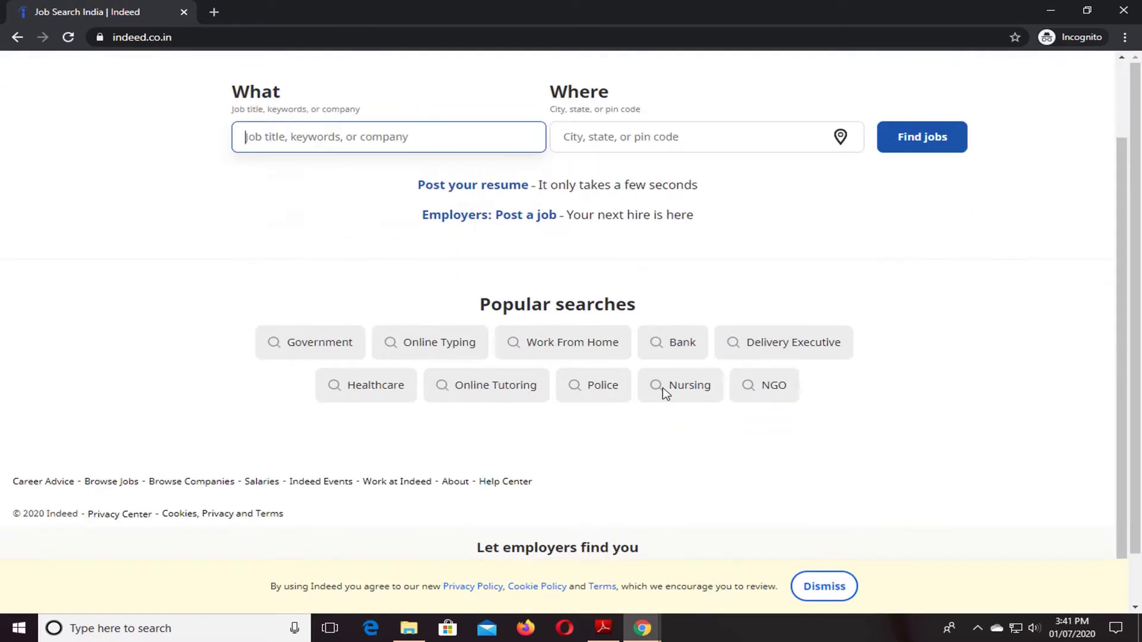
pyautogui.click(826, 587)
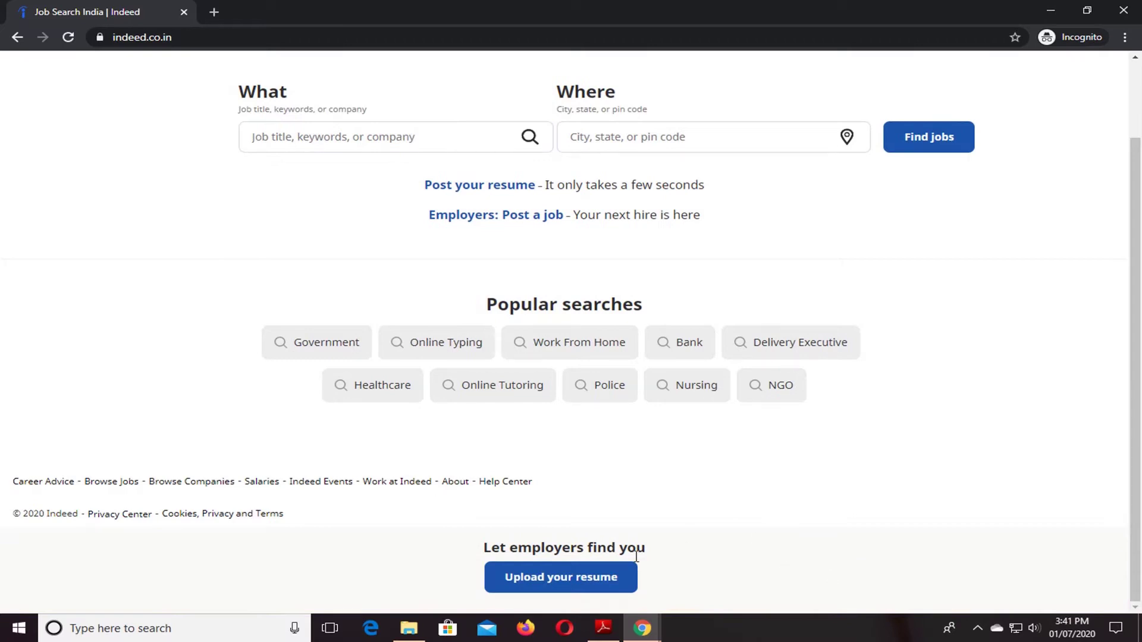
pyautogui.click(562, 579)
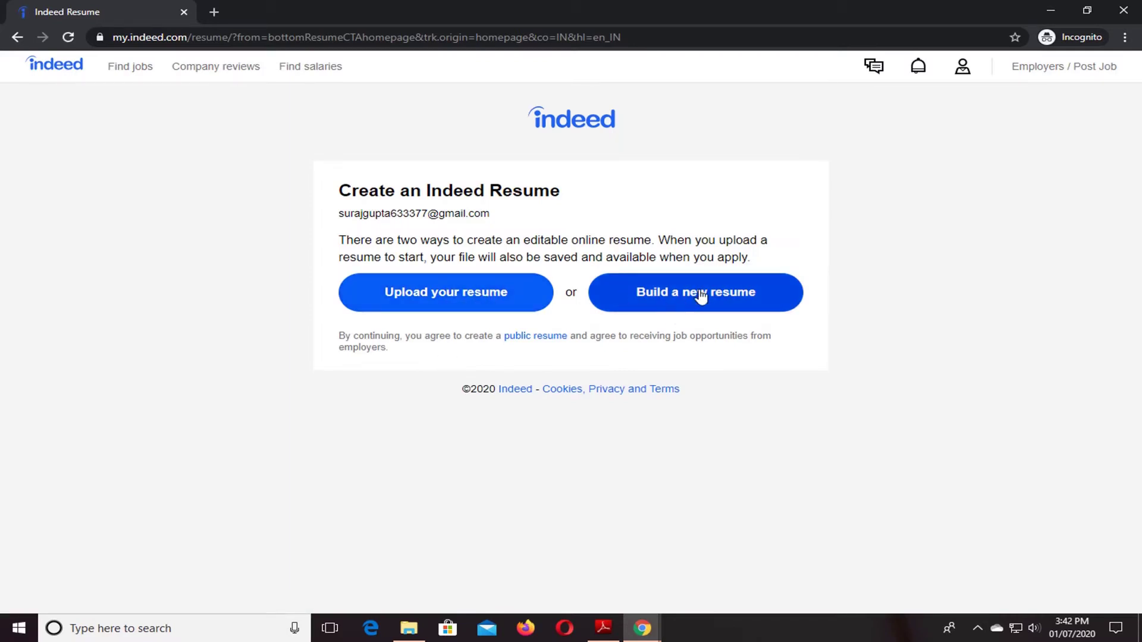
# Upload the 'resume' file from the Desktop to prefill the Indeed resume
pyautogui.click(497, 297)
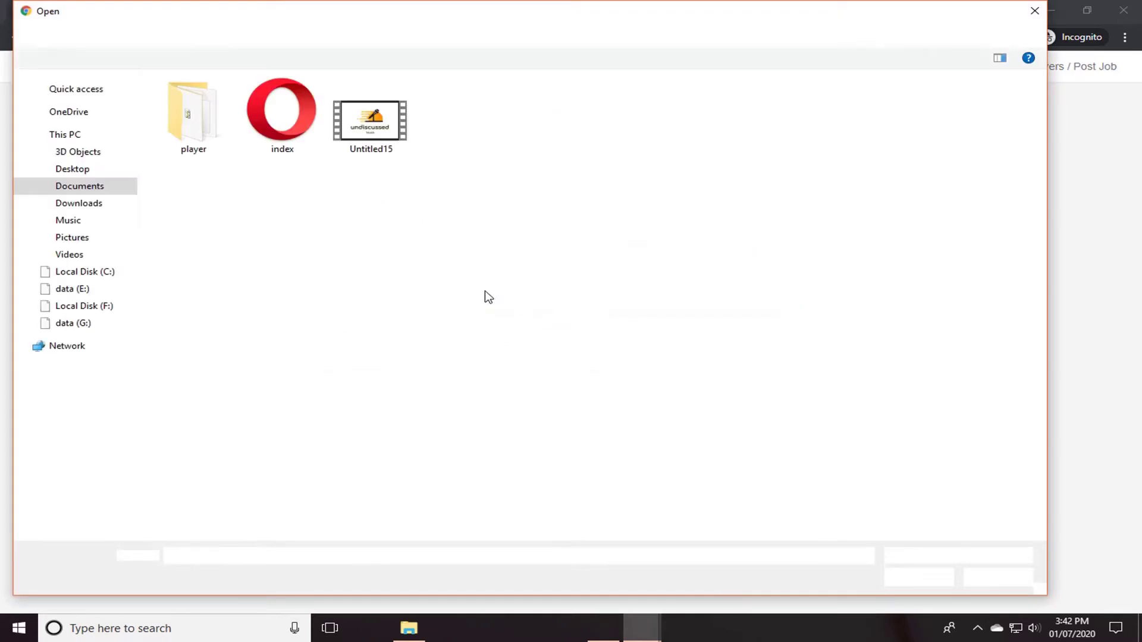
pyautogui.click(76, 169)
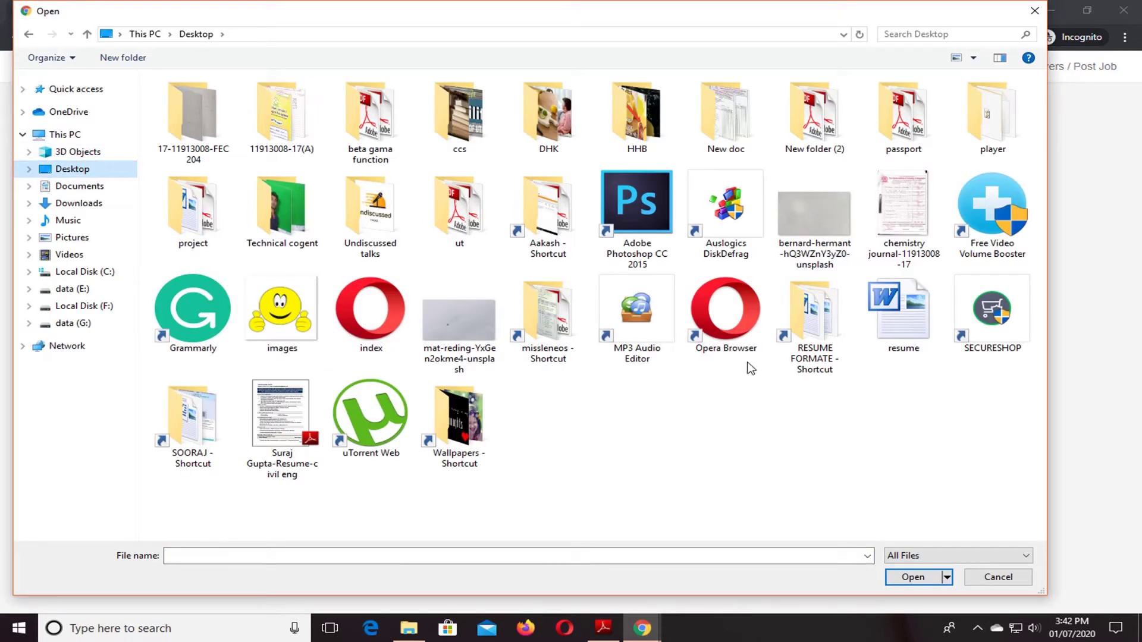
pyautogui.click(902, 315)
pyautogui.click(919, 577)
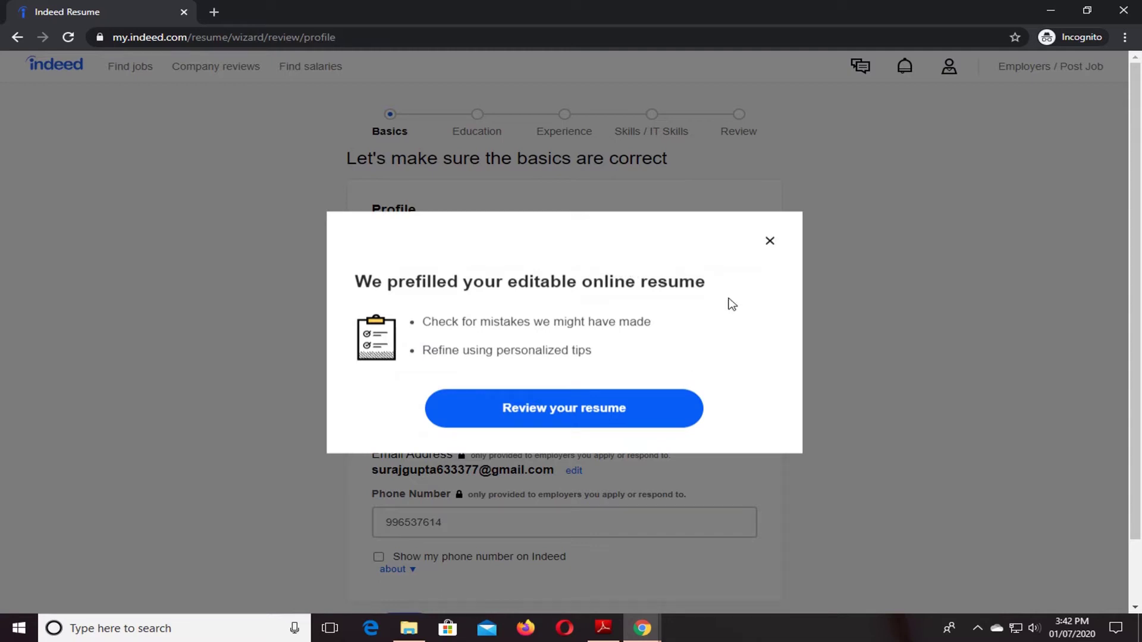
# Replace the swapped first and last names by retyping them and picking the autofill suggestions
pyautogui.click(771, 244)
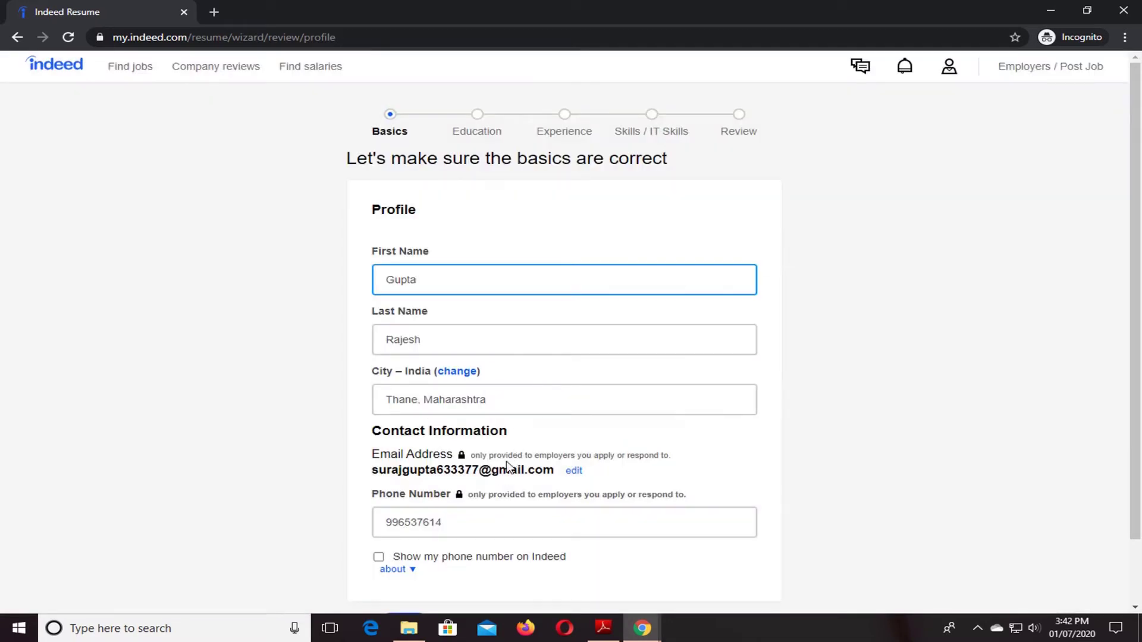
pyautogui.scroll(-2, 482, 362)
pyautogui.scroll(2, 621, 304)
pyautogui.moveTo(442, 282); pyautogui.dragTo(370, 289)
pyautogui.write('Suraj')
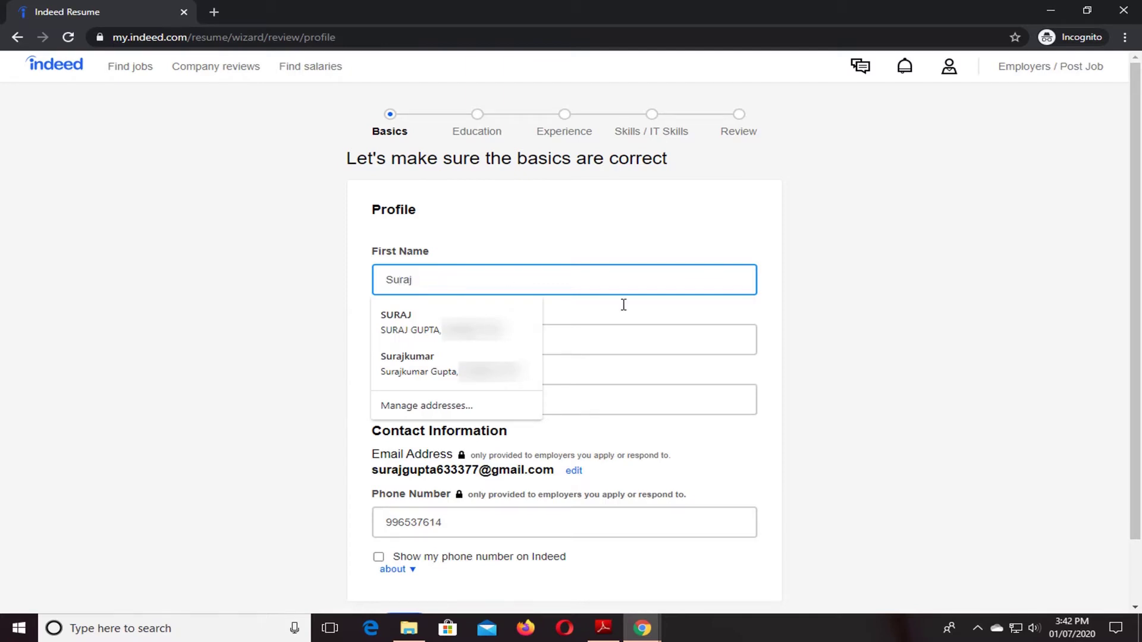
pyautogui.click(654, 334)
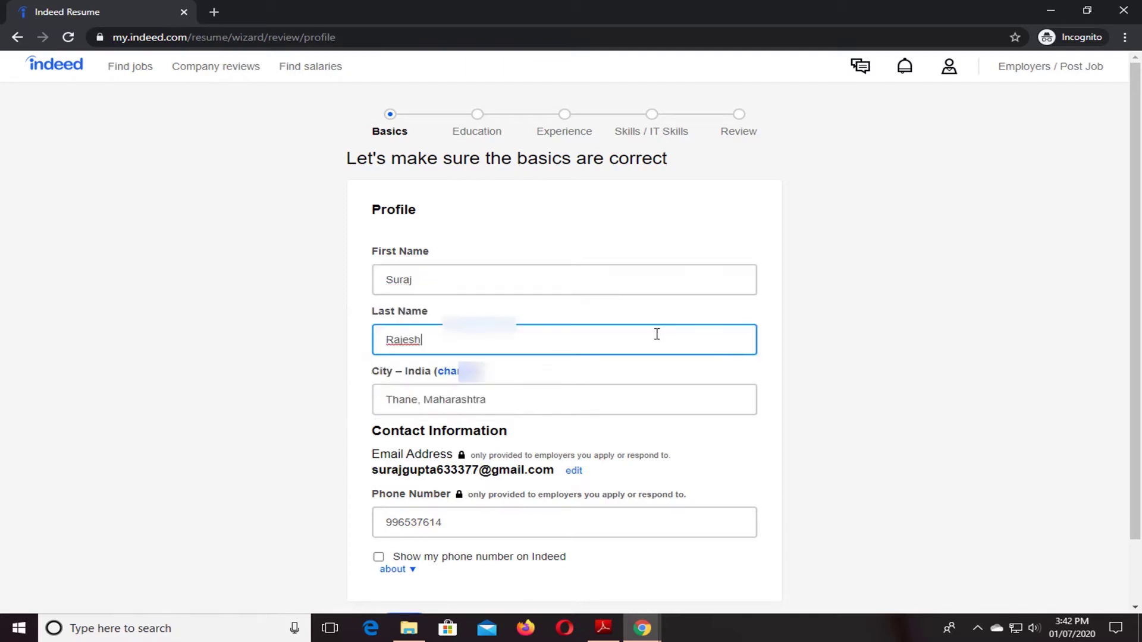
pyautogui.moveTo(461, 328); pyautogui.dragTo(372, 334)
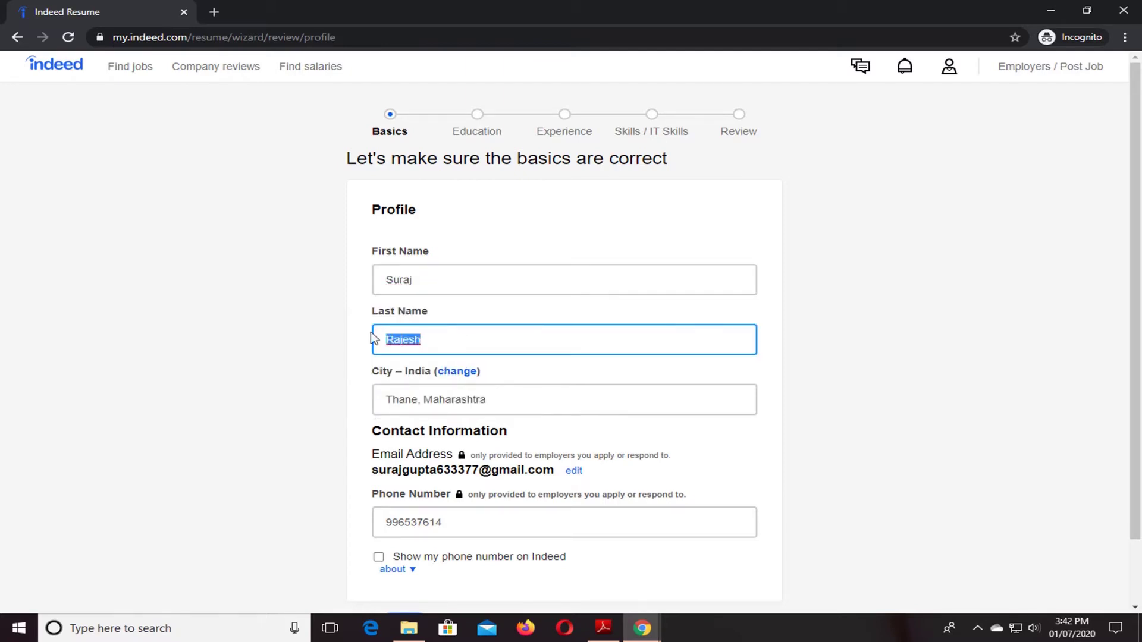
pyautogui.write('Gupta')
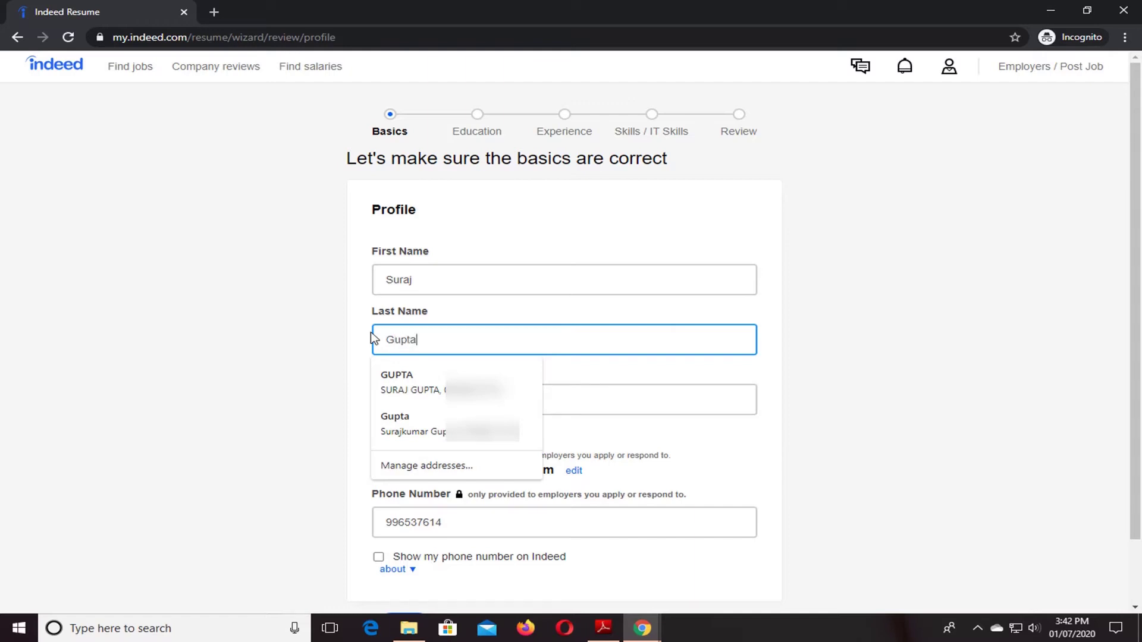
pyautogui.click(862, 369)
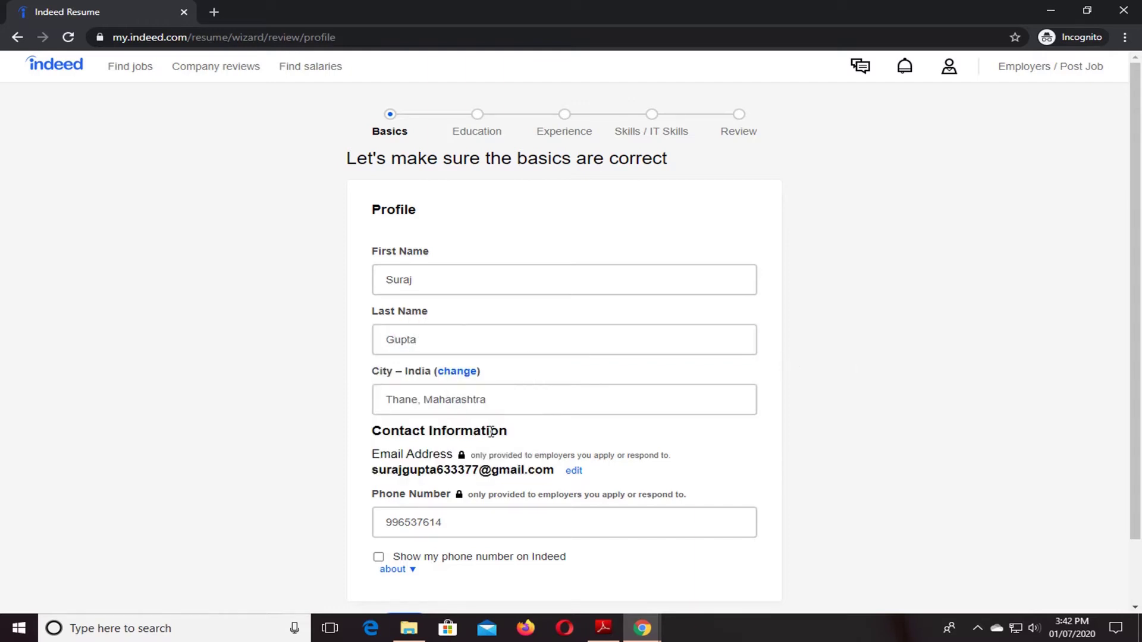
# Save the Basics step and continue to Education
pyautogui.scroll(-2, 571, 408)
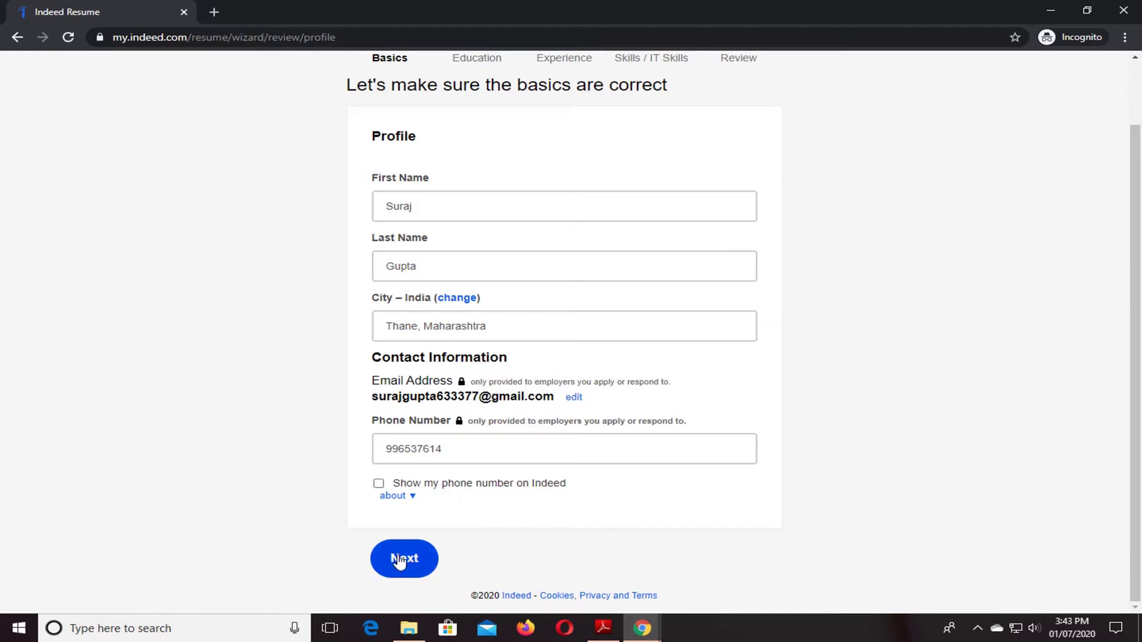
pyautogui.scroll(1, 408, 556)
pyautogui.scroll(-1, 451, 538)
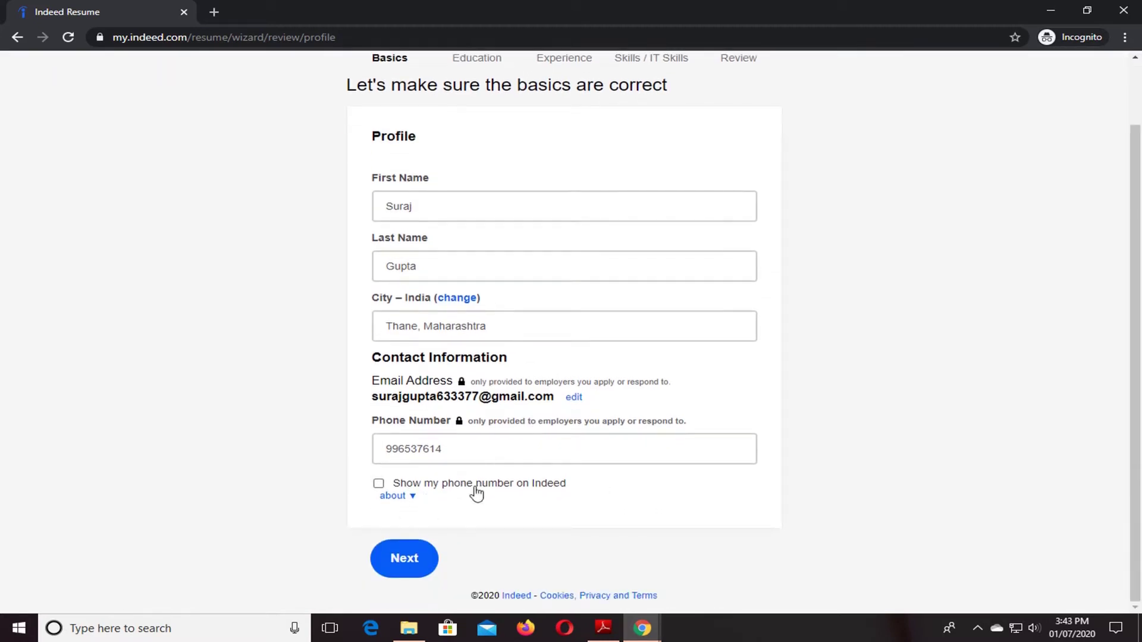
pyautogui.scroll(1, 511, 502)
pyautogui.scroll(-1, 506, 494)
pyautogui.scroll(-1, 529, 471)
pyautogui.click(412, 564)
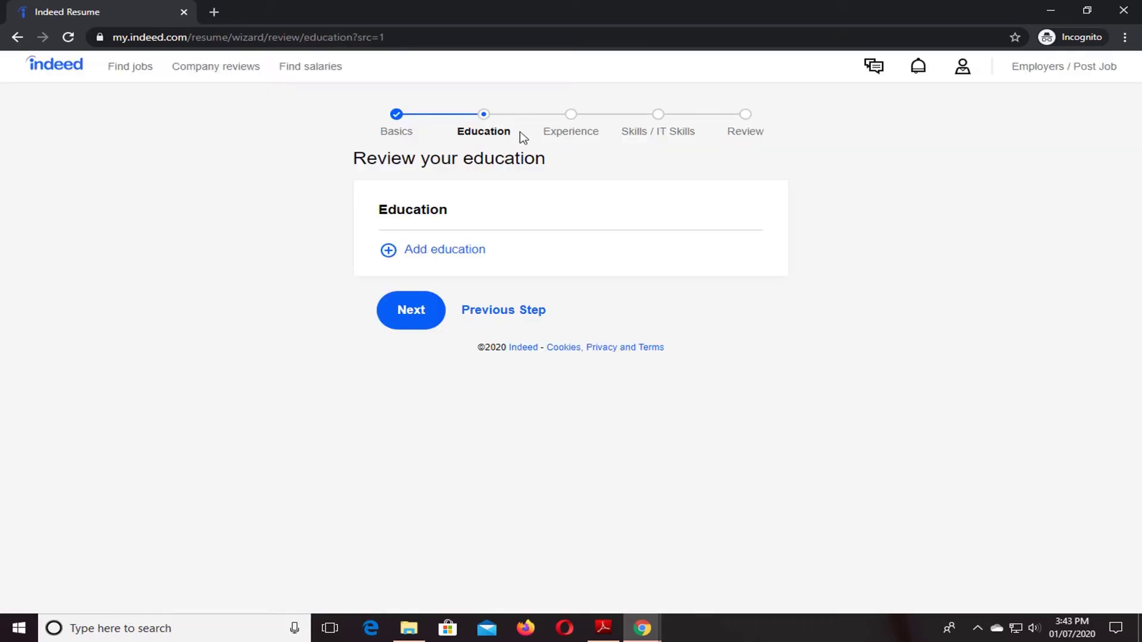
# Add an education entry and view the degree list without choosing a degree
pyautogui.click(453, 250)
pyautogui.click(514, 285)
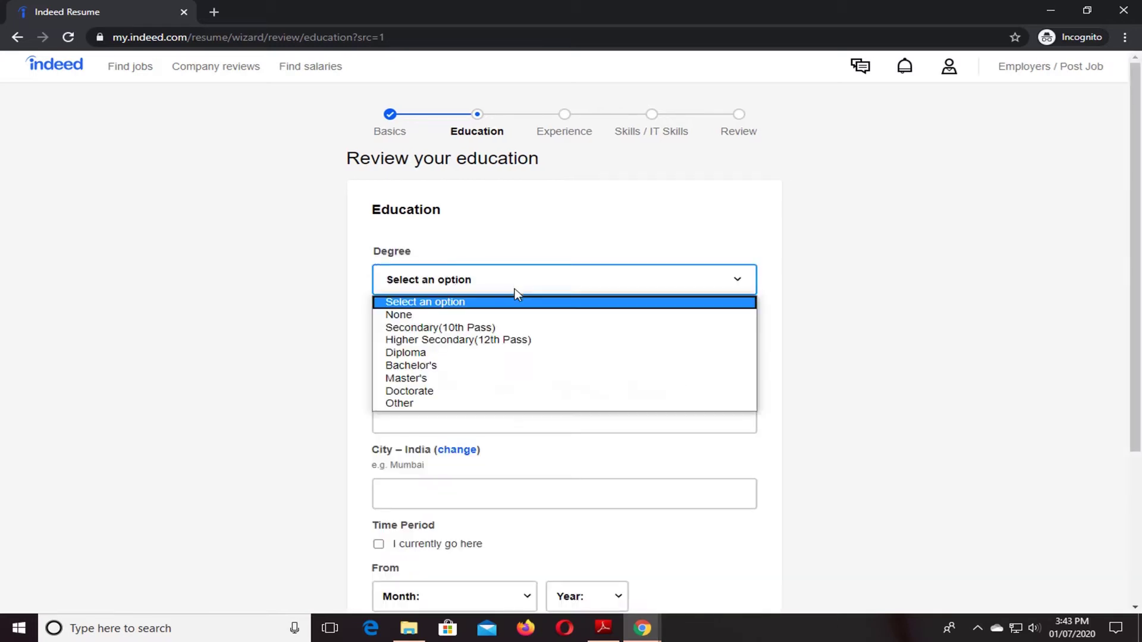
pyautogui.click(869, 412)
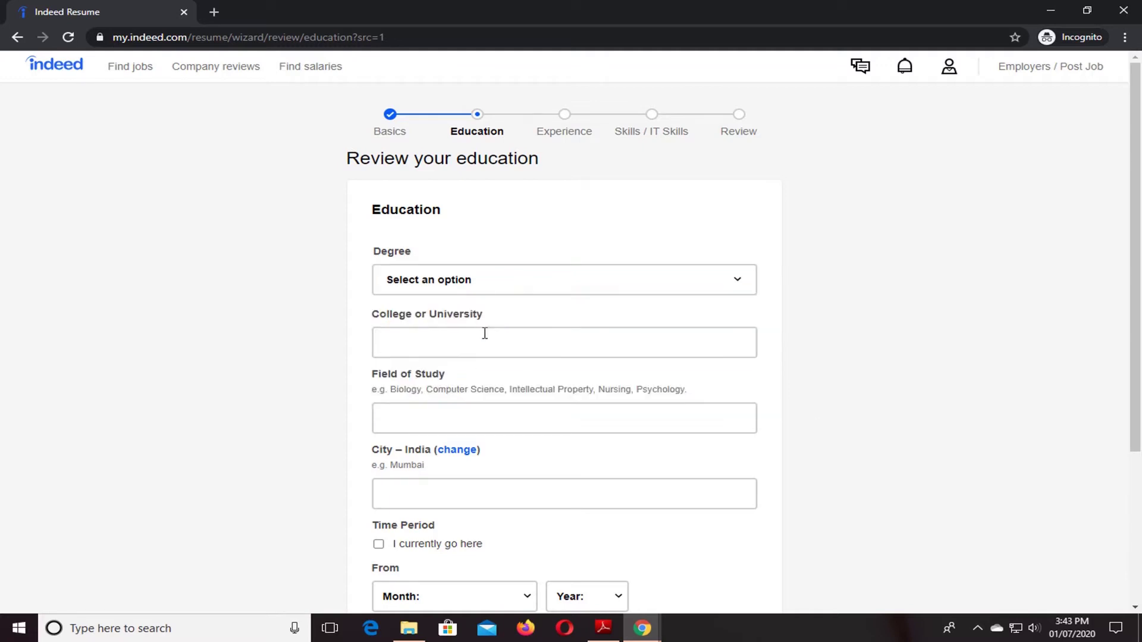
pyautogui.scroll(-3, 955, 428)
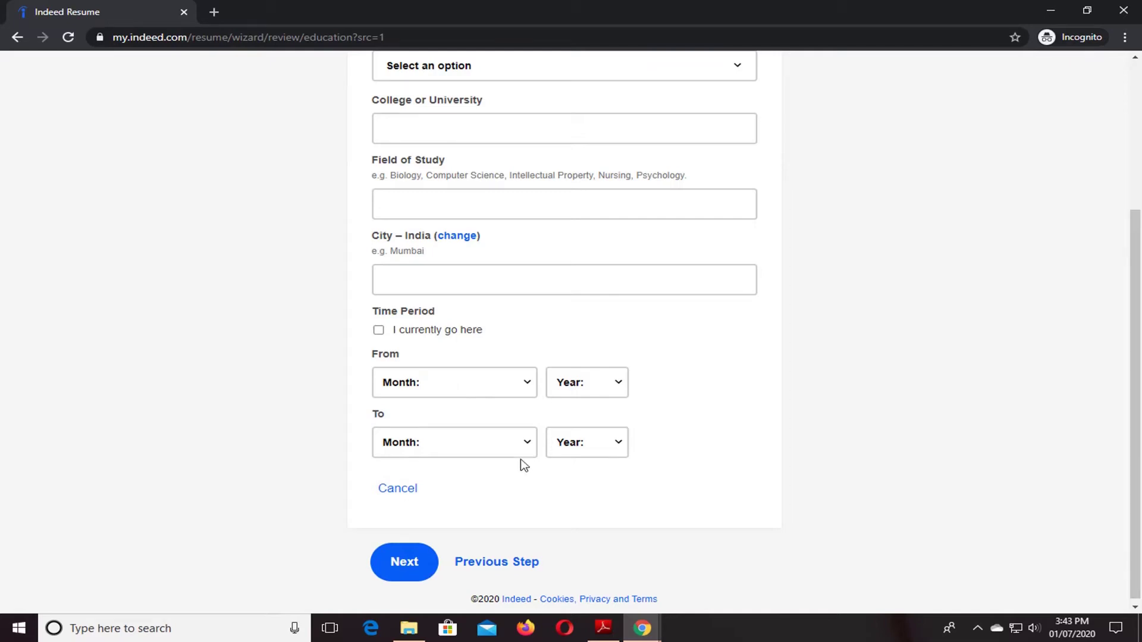
pyautogui.scroll(3, 678, 405)
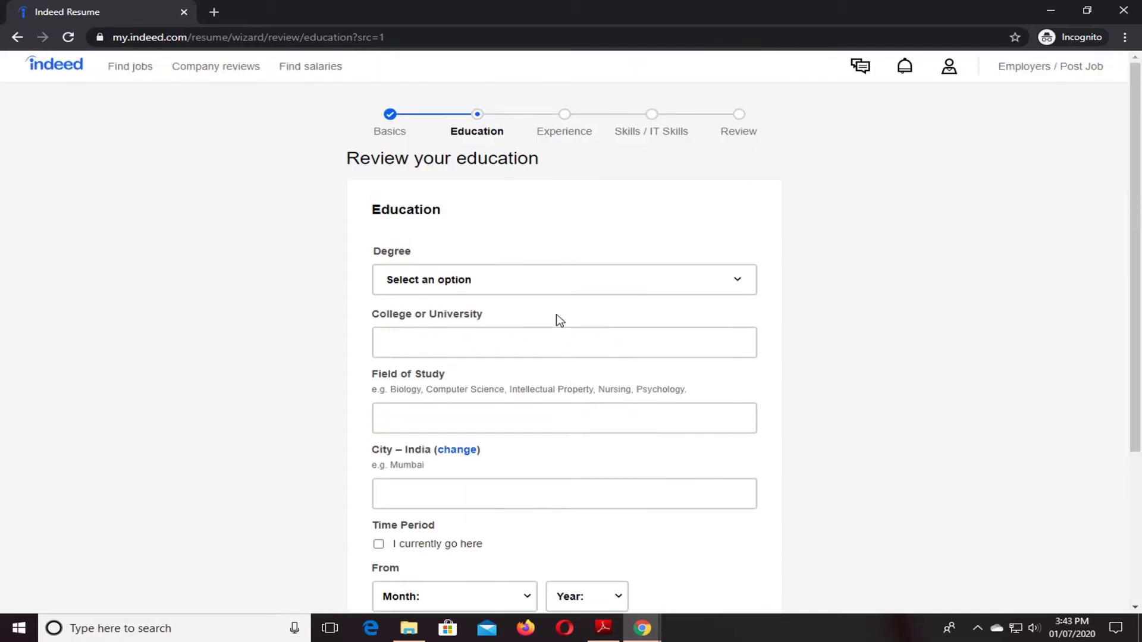
pyautogui.scroll(-2, 565, 336)
pyautogui.scroll(-1, 416, 541)
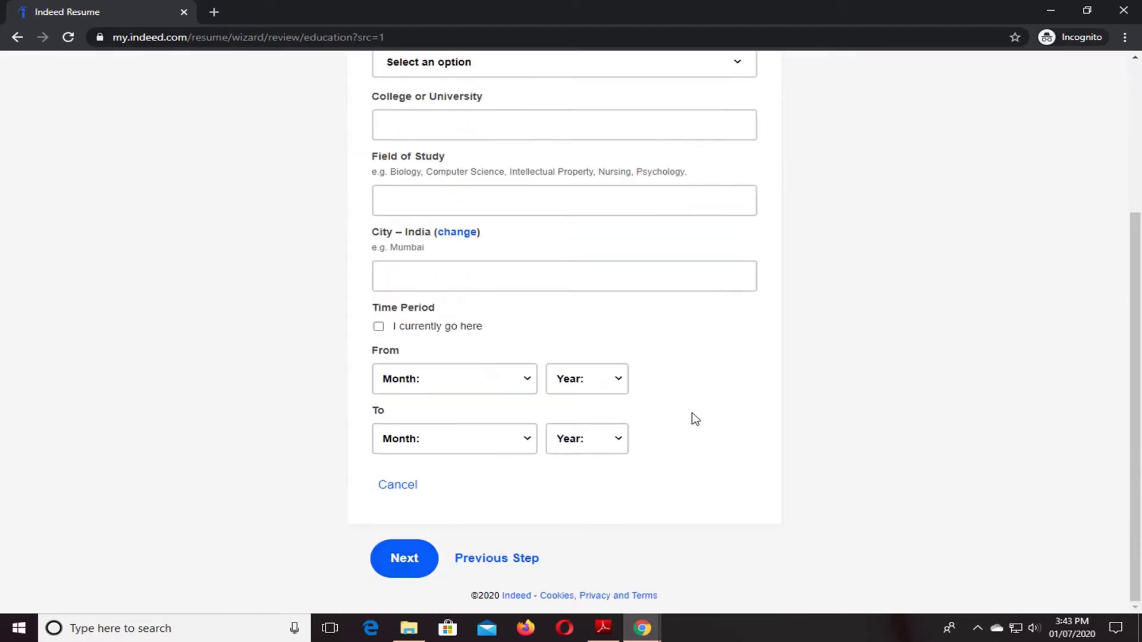
pyautogui.scroll(3, 690, 411)
pyautogui.scroll(-3, 688, 403)
pyautogui.scroll(3, 565, 446)
pyautogui.scroll(-3, 528, 429)
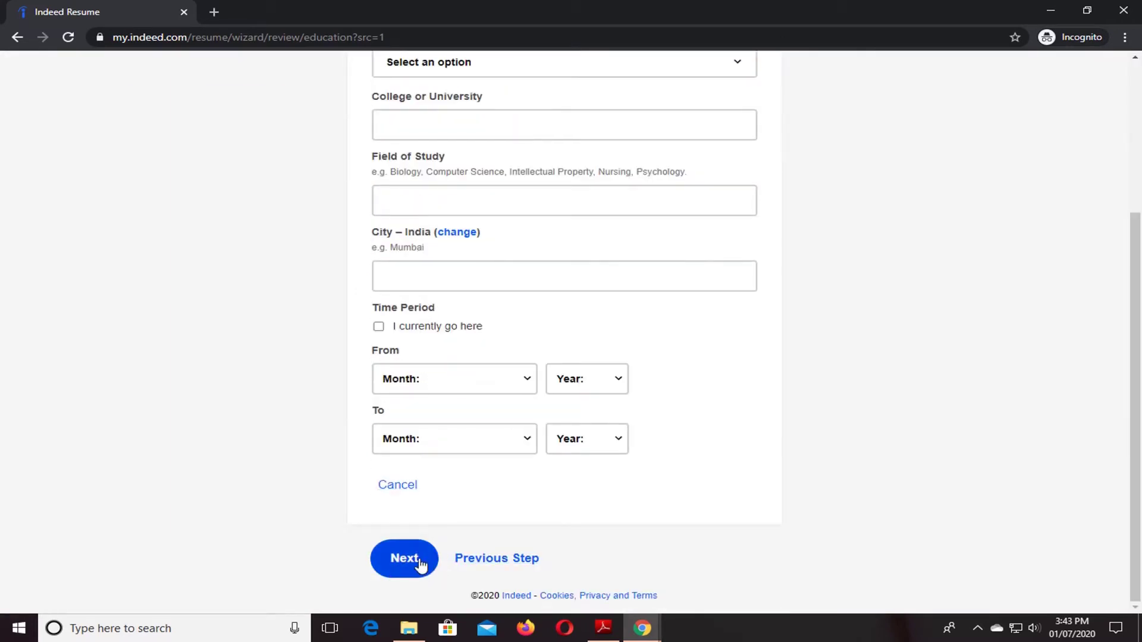
# Cancel the blank education entry after the required-field errors and advance to Experience
pyautogui.click(411, 559)
pyautogui.scroll(-3, 537, 348)
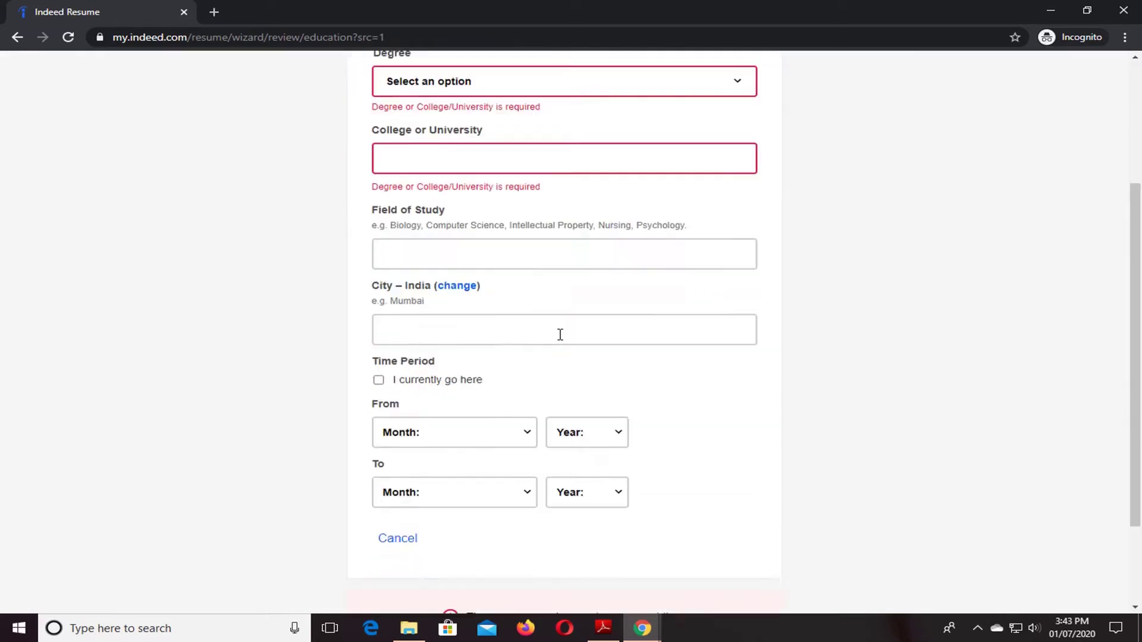
pyautogui.scroll(-2, 553, 315)
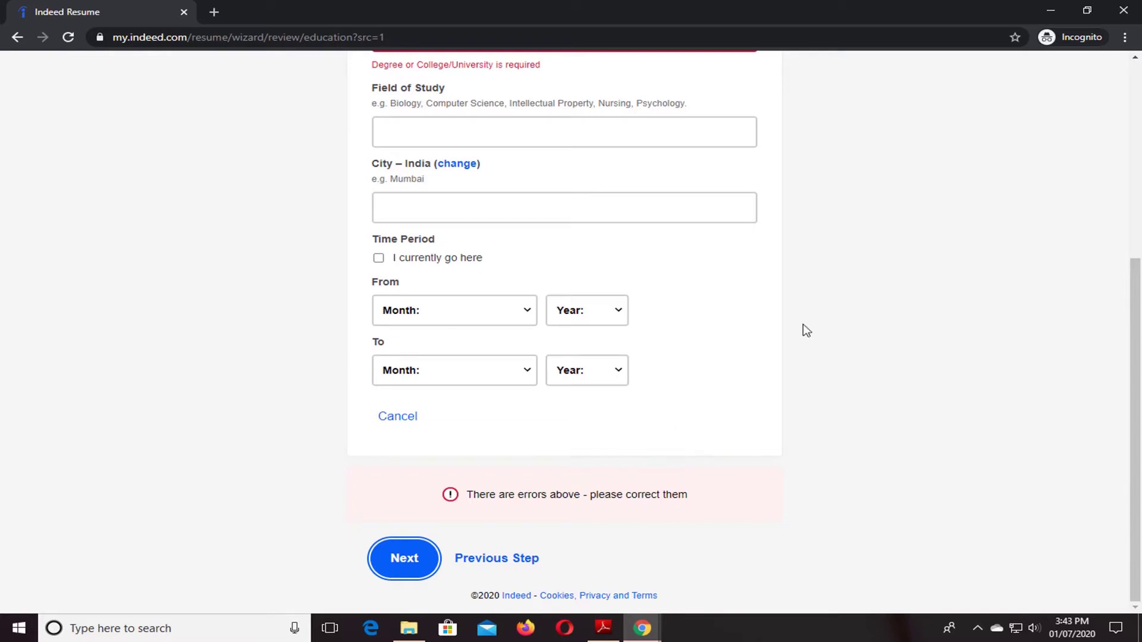
pyautogui.scroll(4, 738, 345)
pyautogui.scroll(2, 738, 345)
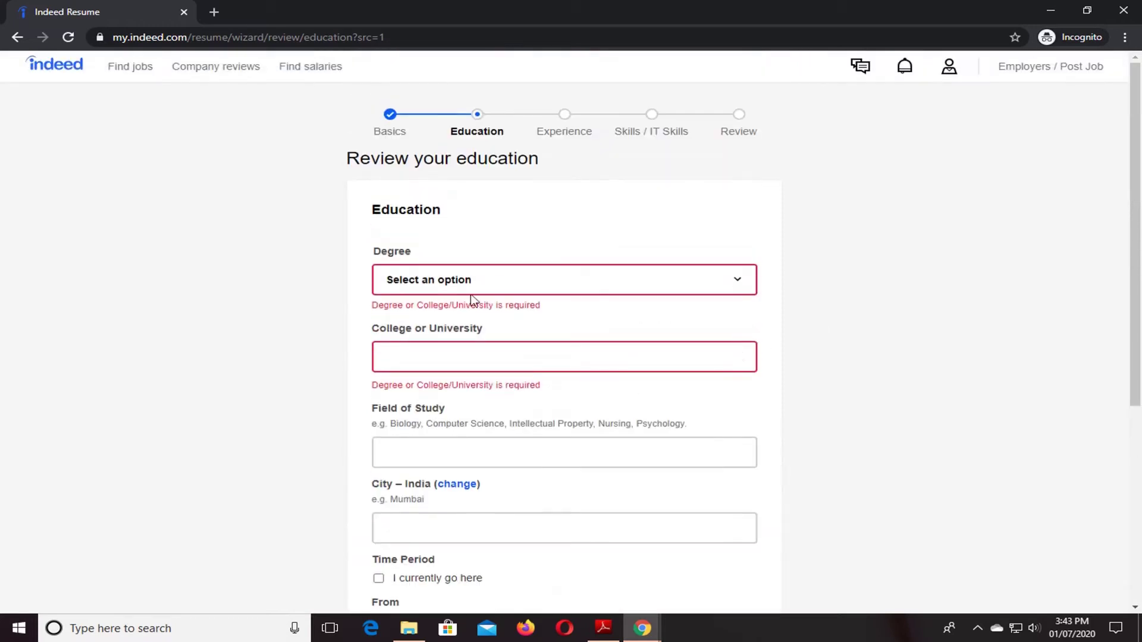
pyautogui.scroll(-4, 489, 428)
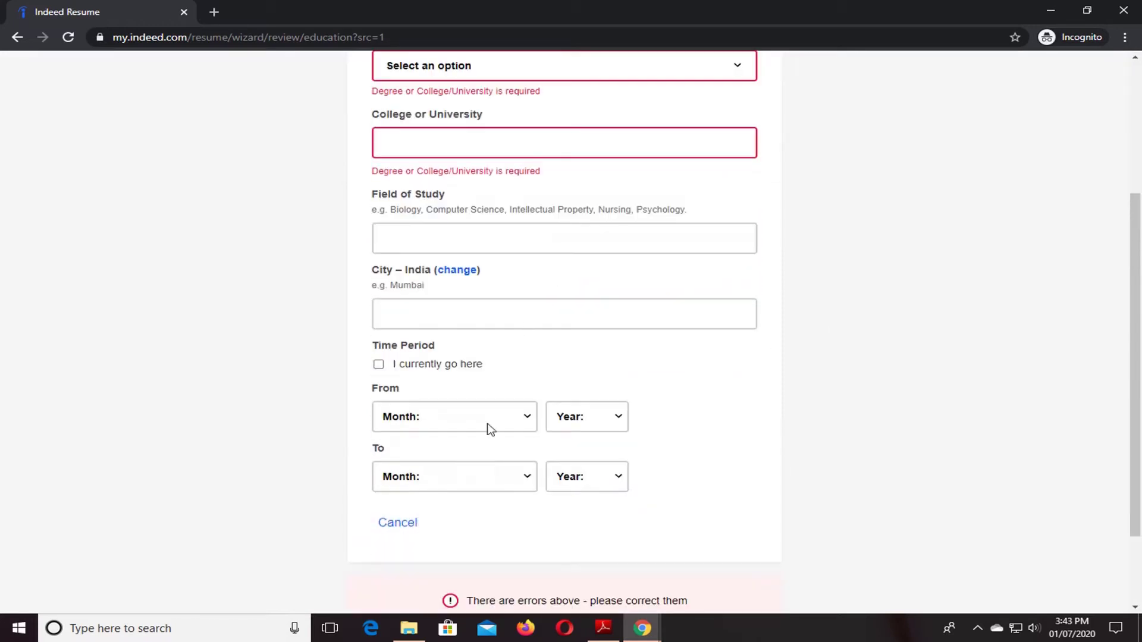
pyautogui.click(396, 521)
pyautogui.click(419, 313)
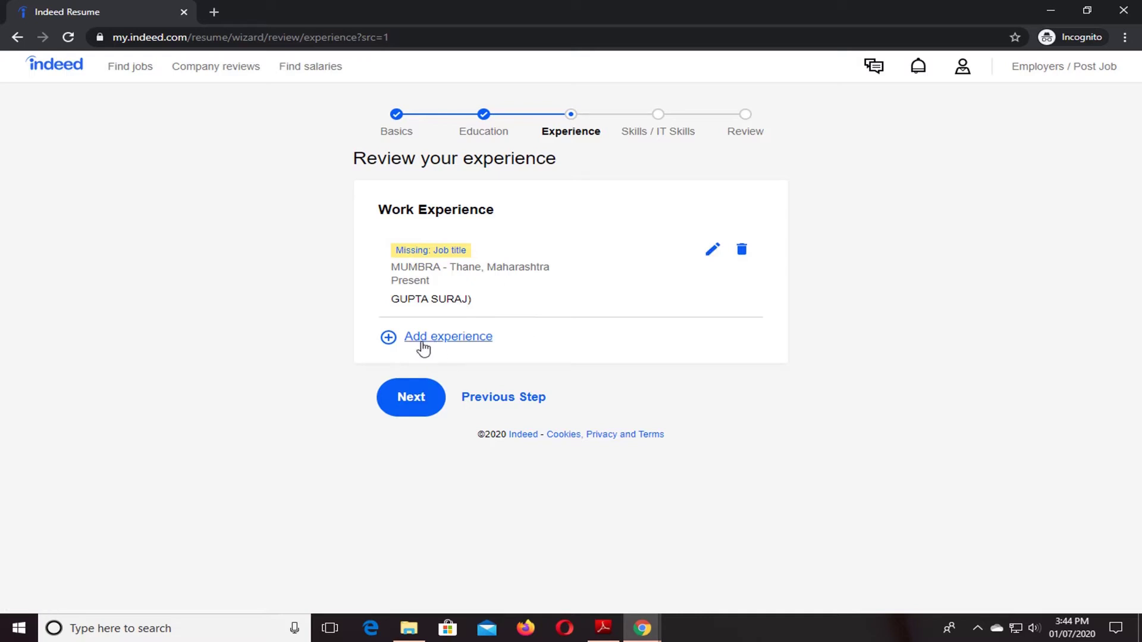
pyautogui.click(445, 344)
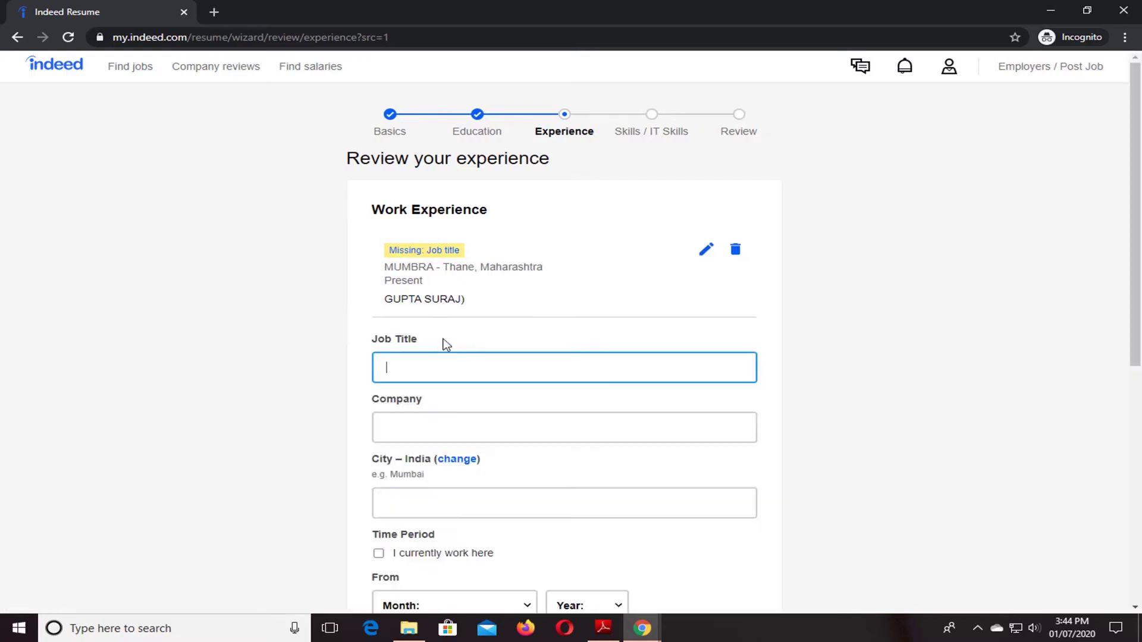
pyautogui.scroll(-7, 500, 214)
pyautogui.scroll(4, 493, 268)
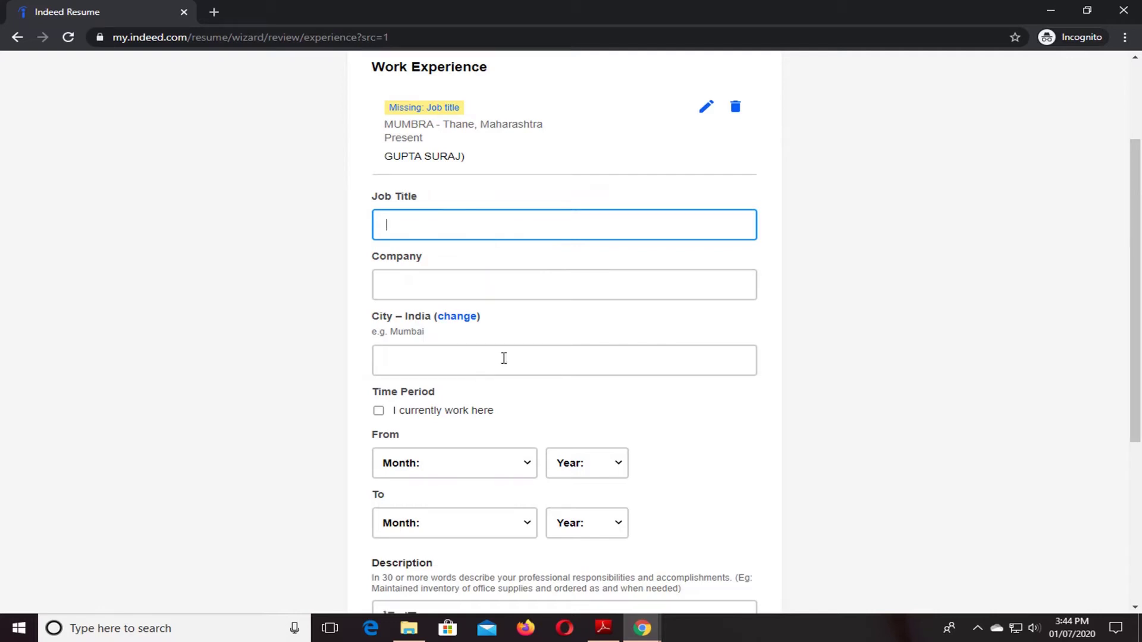
pyautogui.scroll(2, 506, 357)
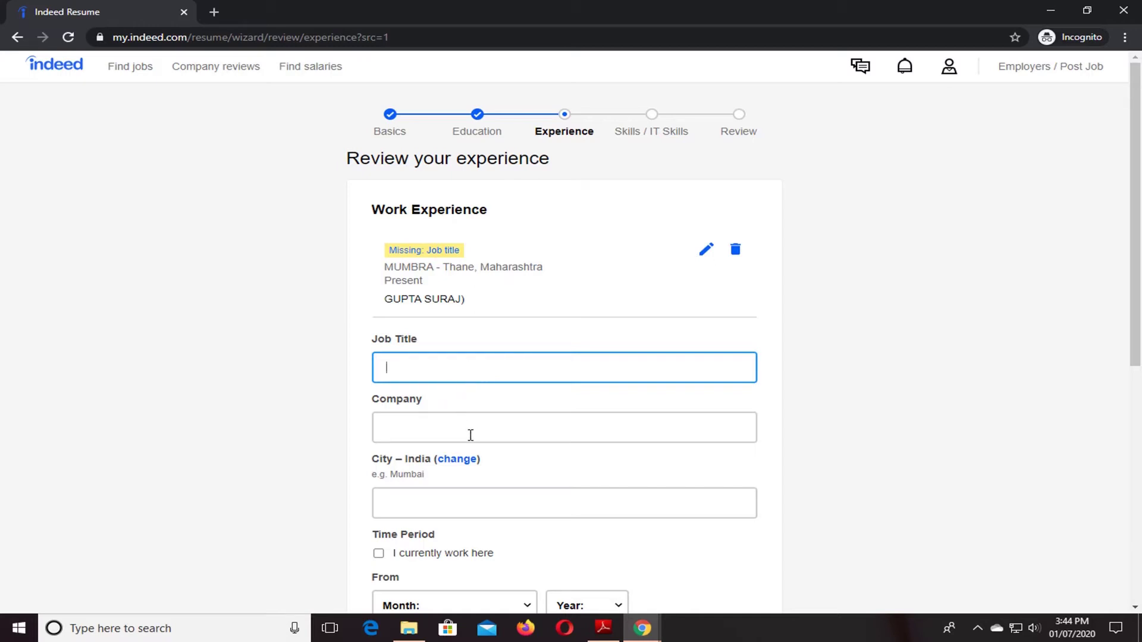
pyautogui.scroll(-3, 471, 434)
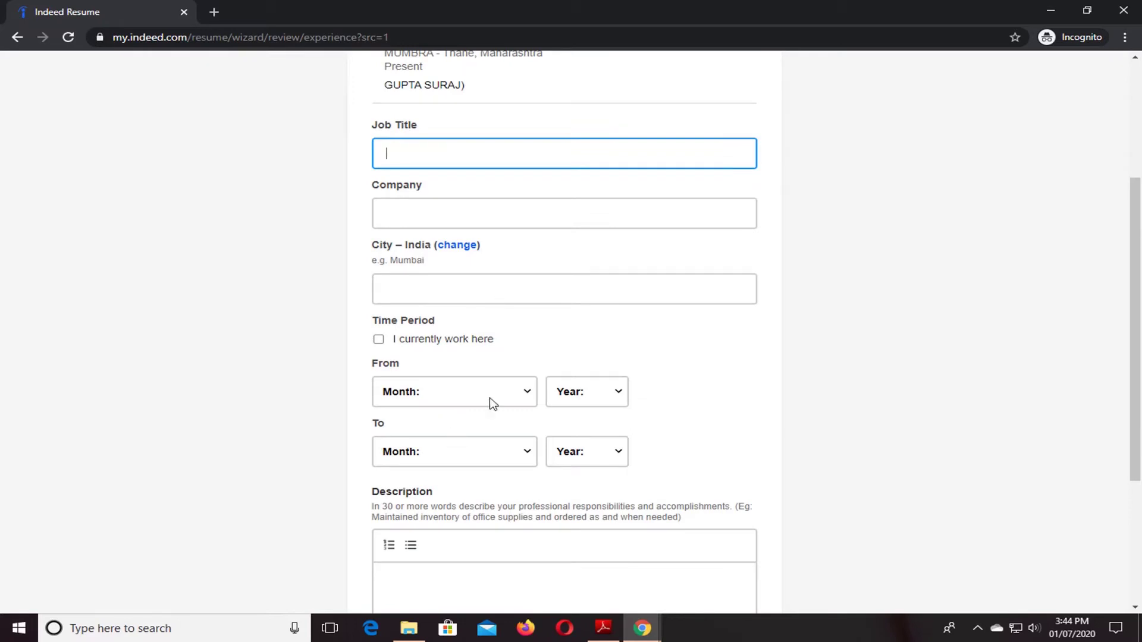
pyautogui.scroll(-2, 491, 400)
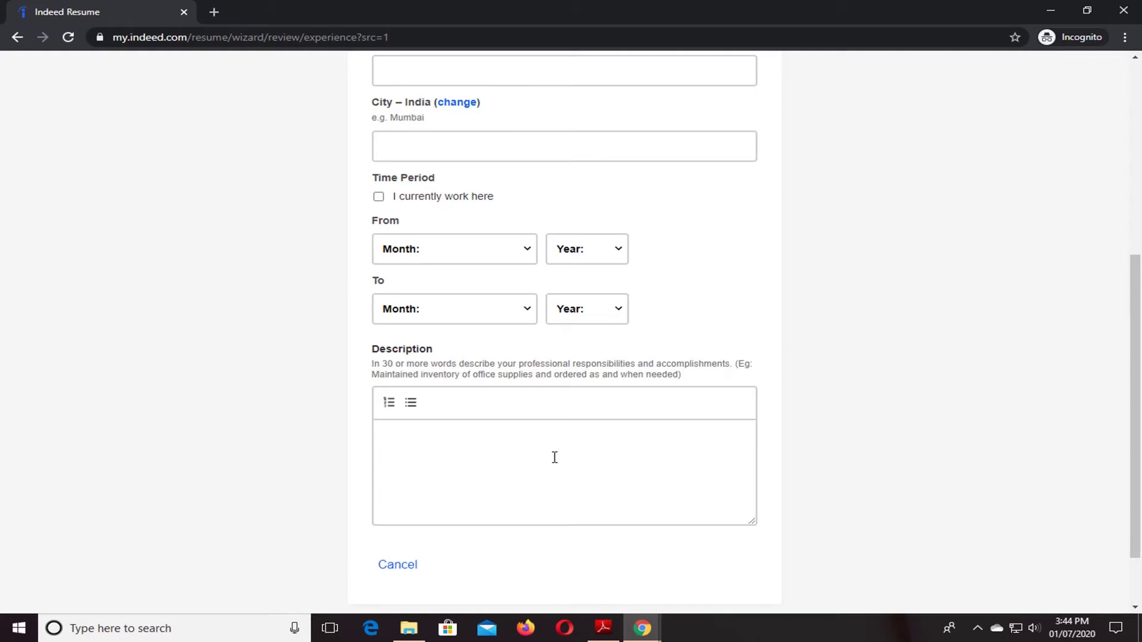
pyautogui.scroll(6, 553, 449)
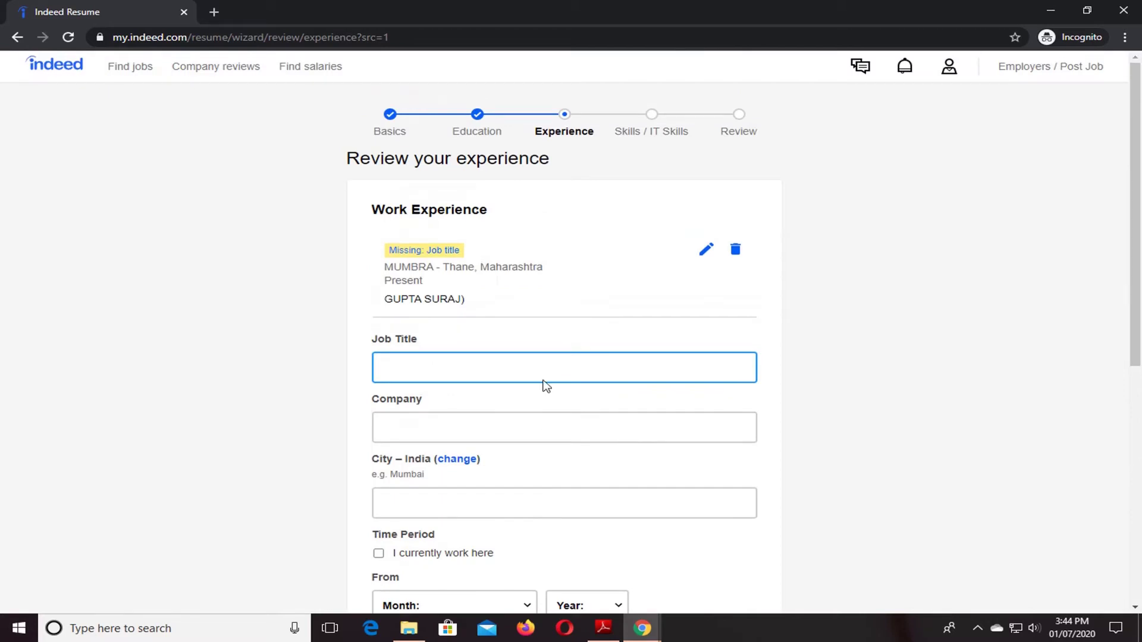
pyautogui.scroll(-6, 576, 263)
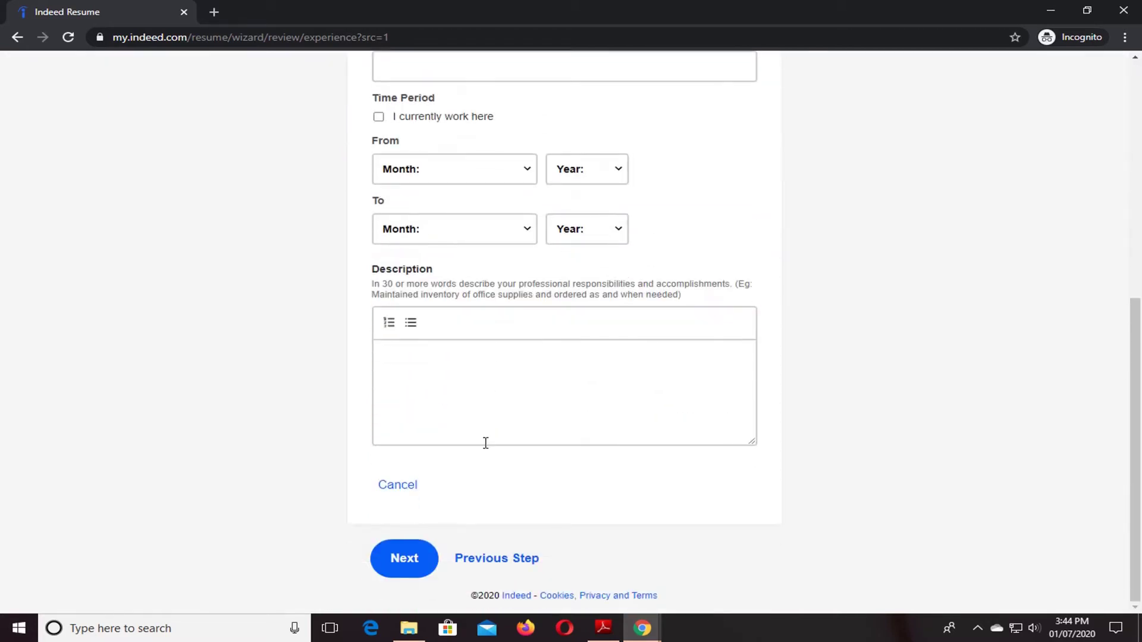
pyautogui.click(405, 559)
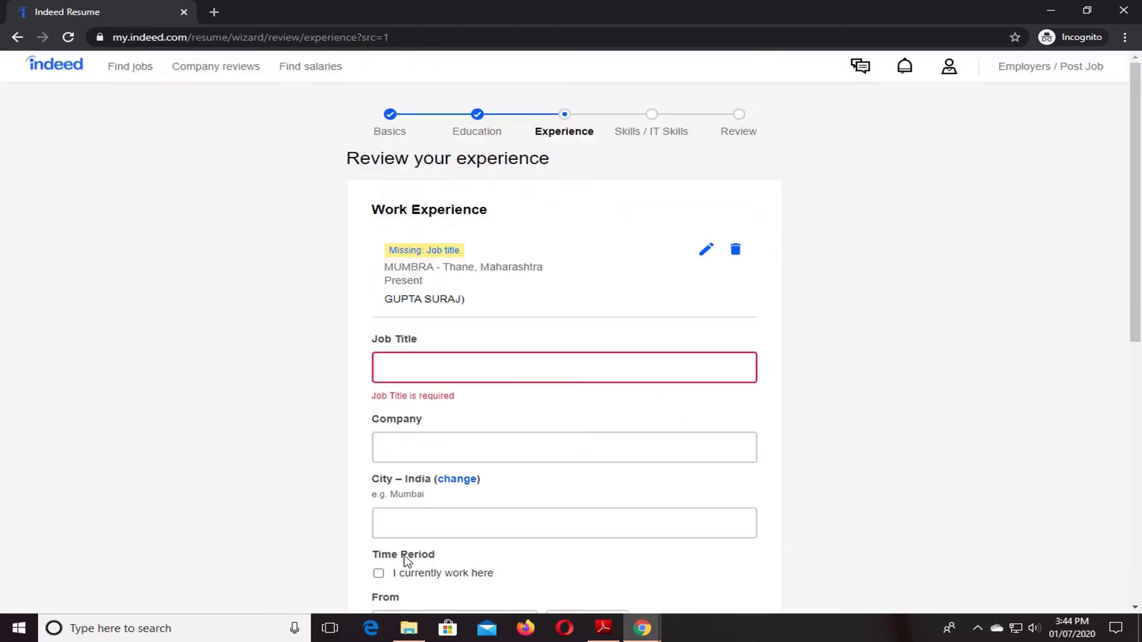
pyautogui.scroll(-9, 428, 505)
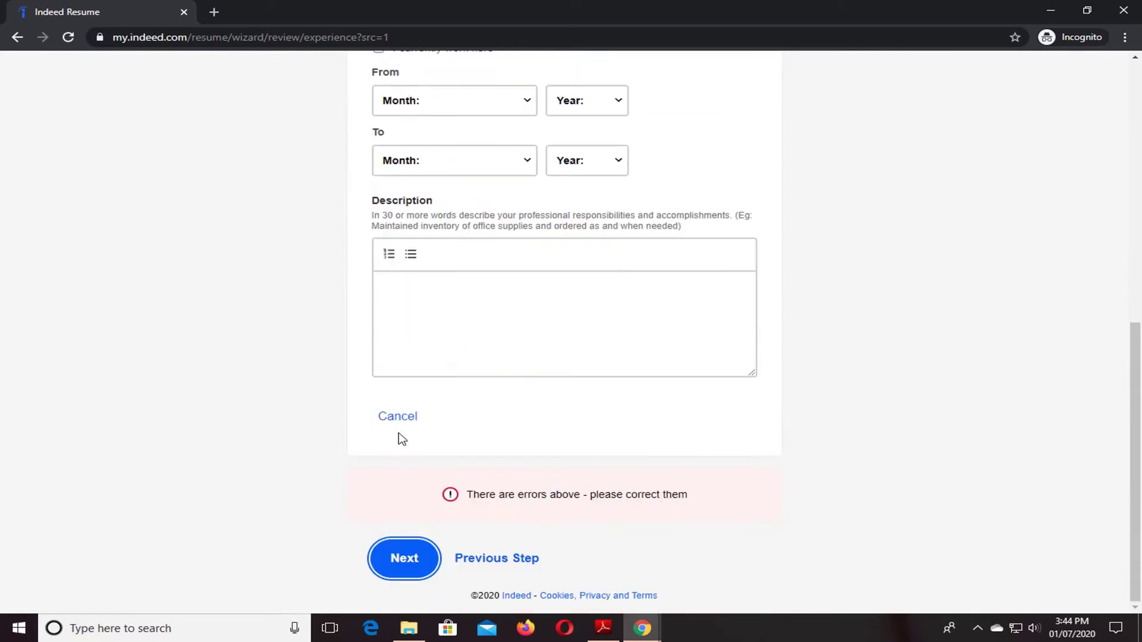
pyautogui.click(398, 424)
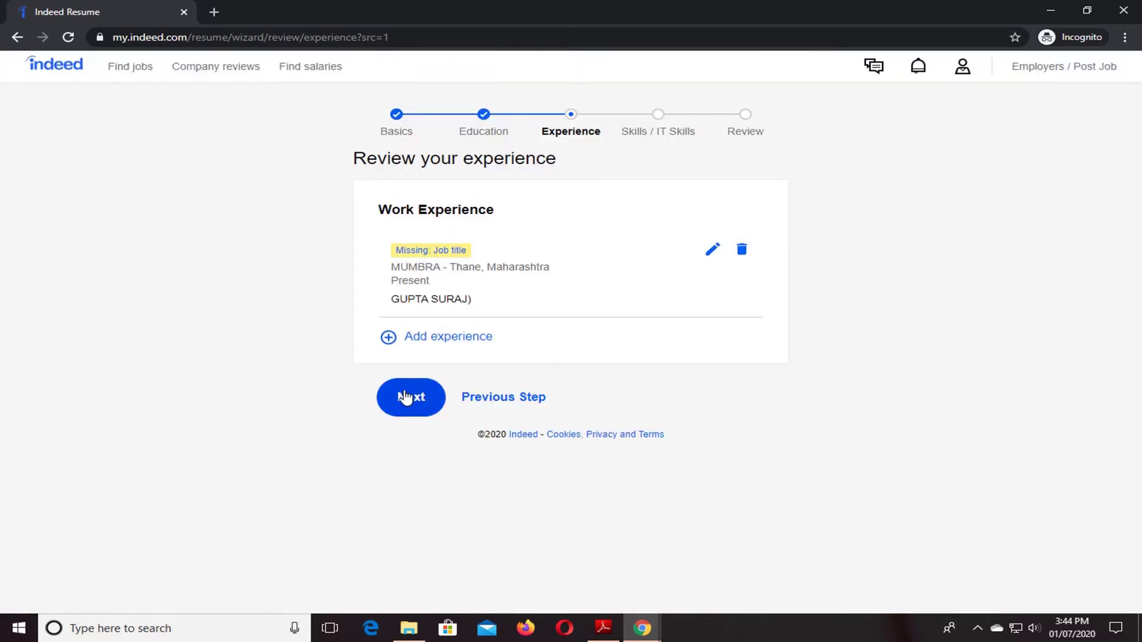
# Skip through the Experience and Skills / IT Skills steps without adding anything
pyautogui.click(432, 398)
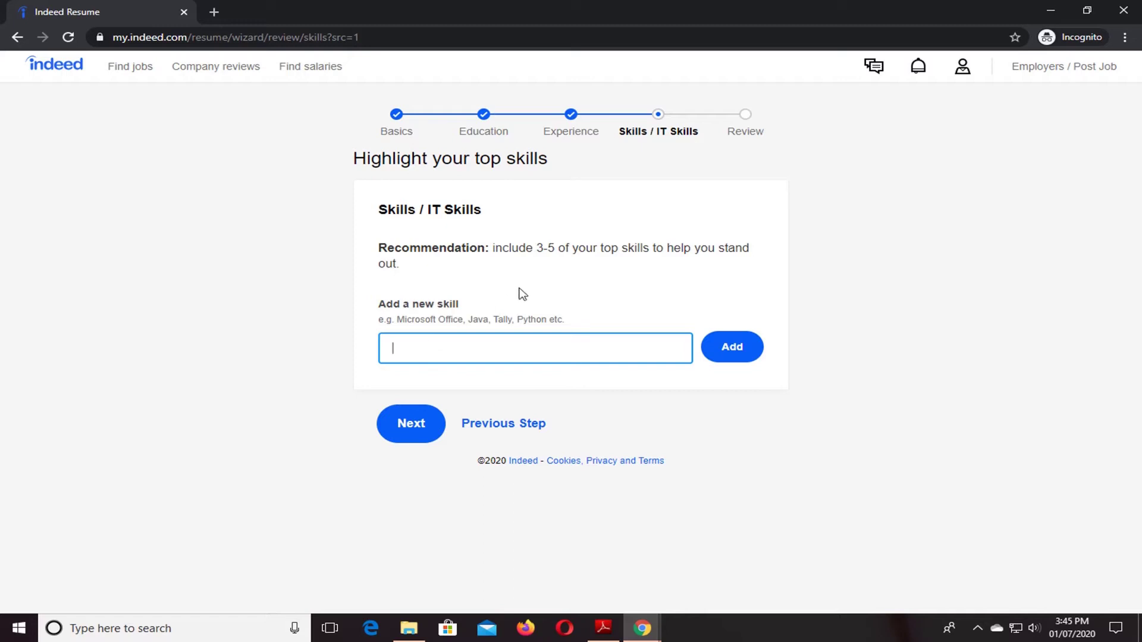
pyautogui.click(421, 428)
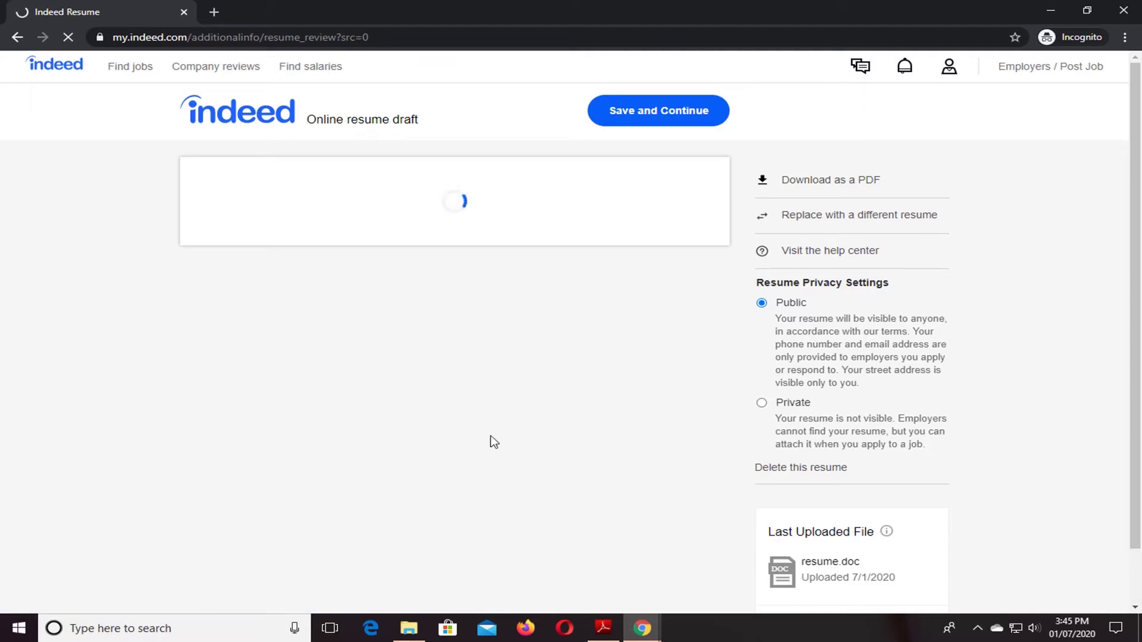
pyautogui.scroll(-1, 502, 416)
pyautogui.scroll(-1, 503, 417)
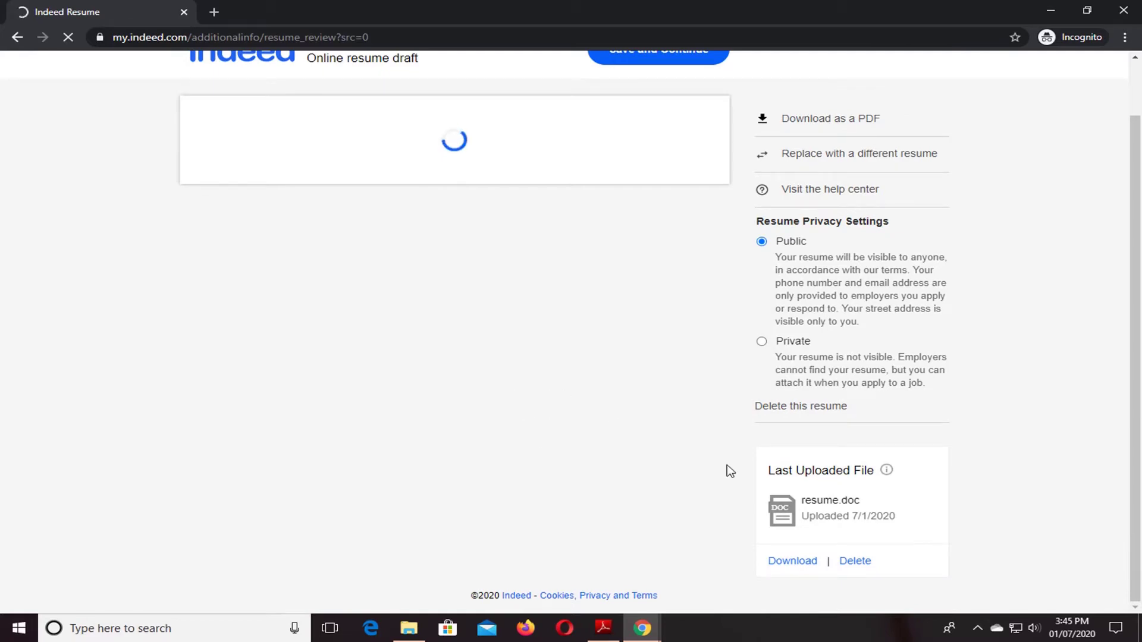
pyautogui.scroll(-5, 511, 417)
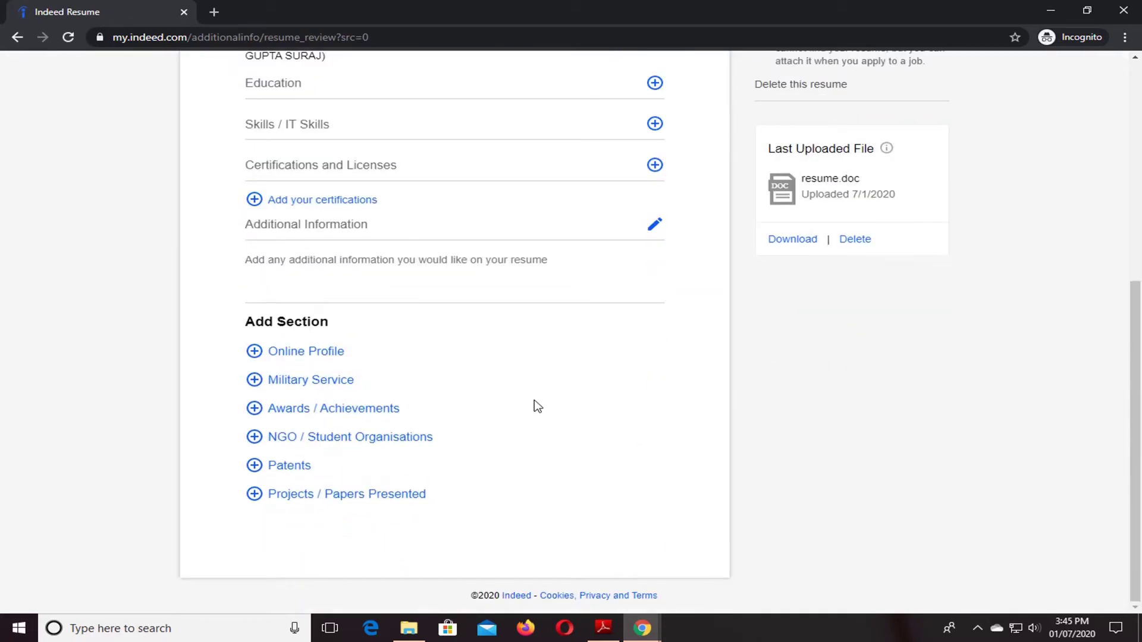
pyautogui.scroll(6, 693, 408)
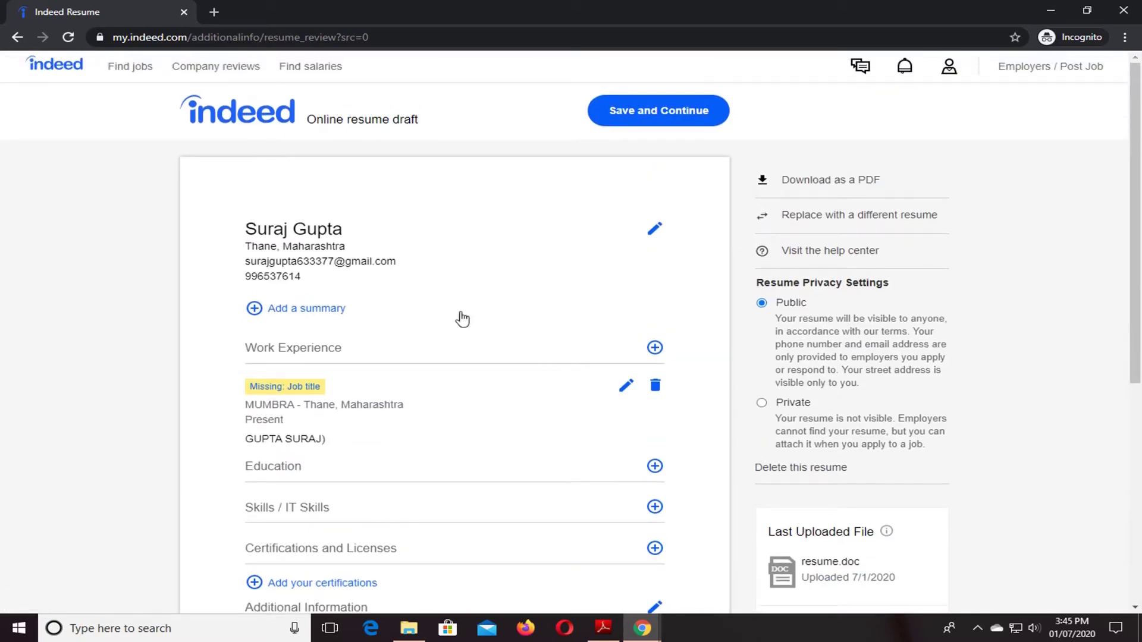
pyautogui.scroll(-6, 375, 392)
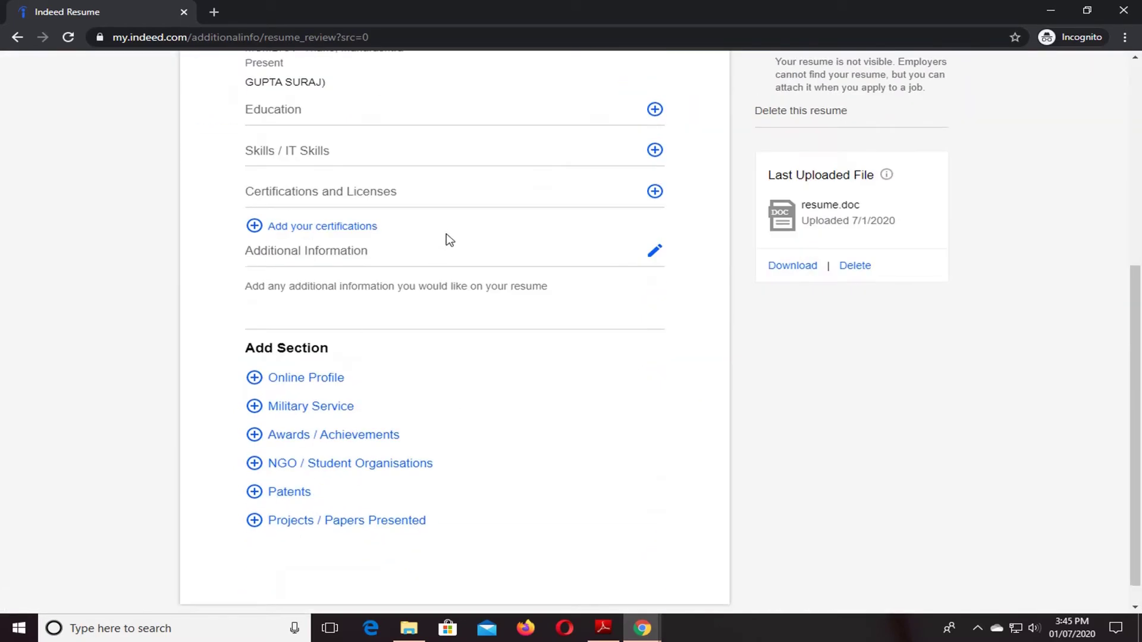
pyautogui.scroll(2, 448, 237)
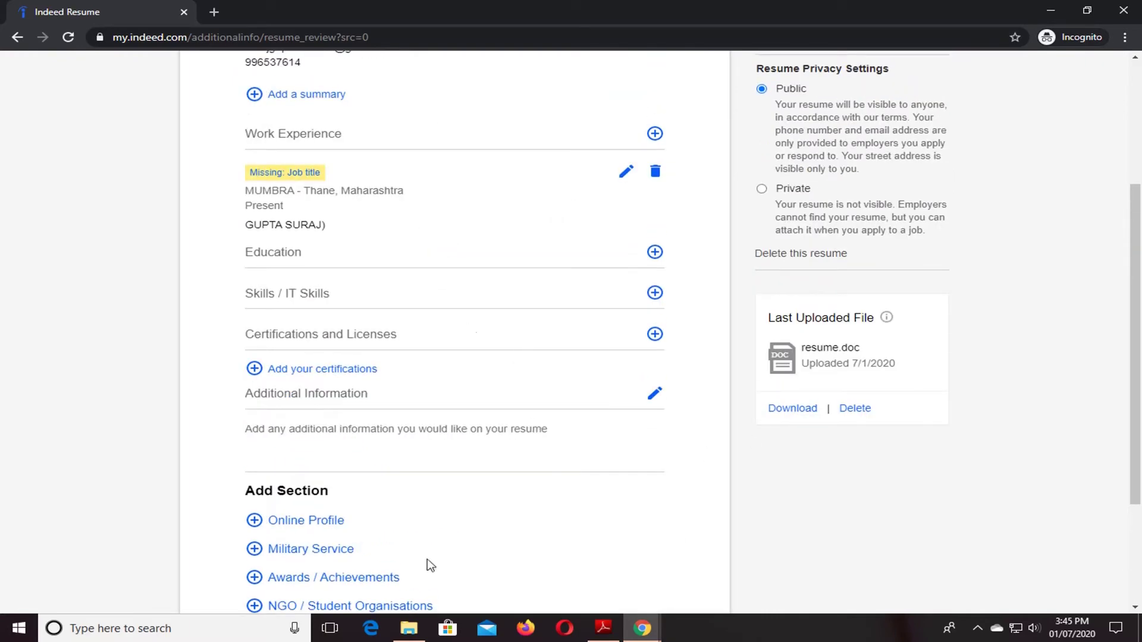
pyautogui.scroll(-3, 452, 505)
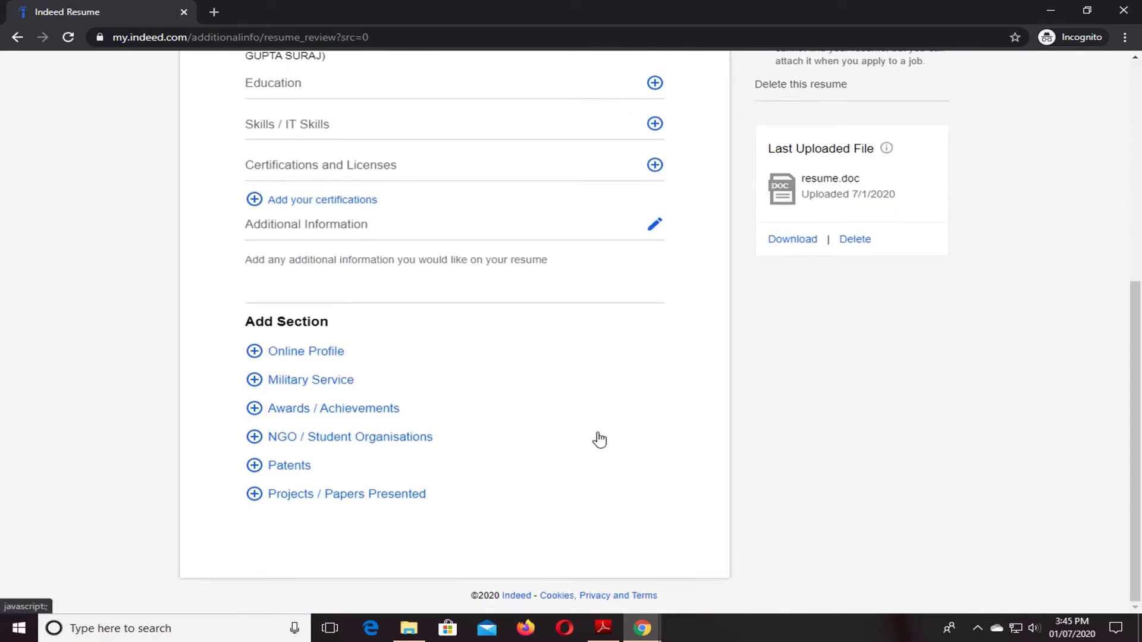
pyautogui.scroll(6, 618, 446)
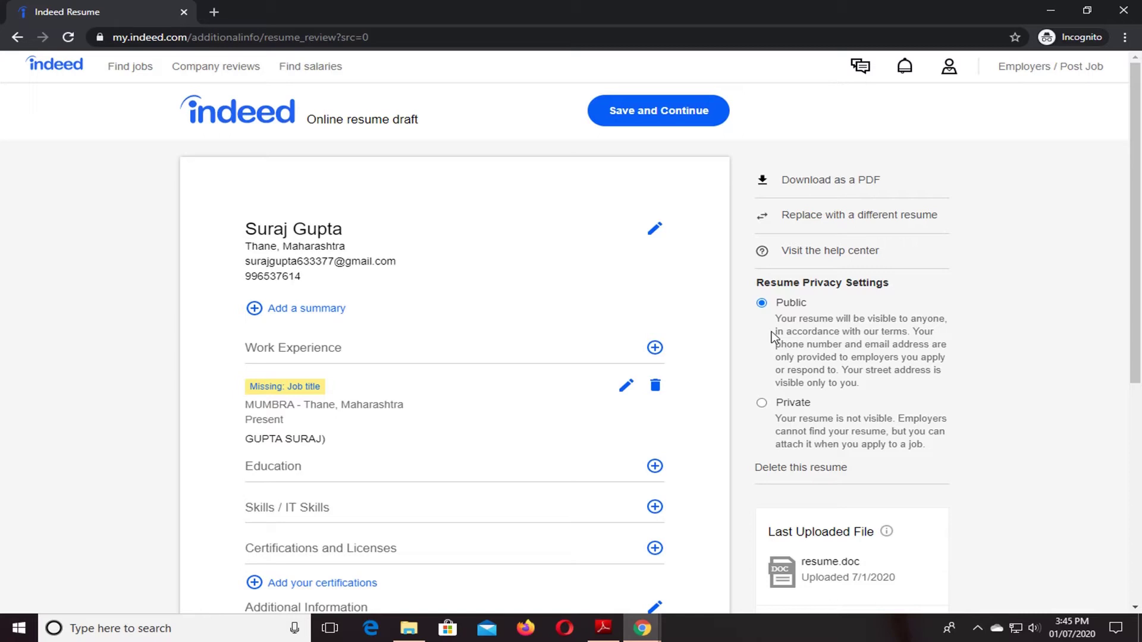
# Return to the job search page and close the account menu
pyautogui.click(130, 68)
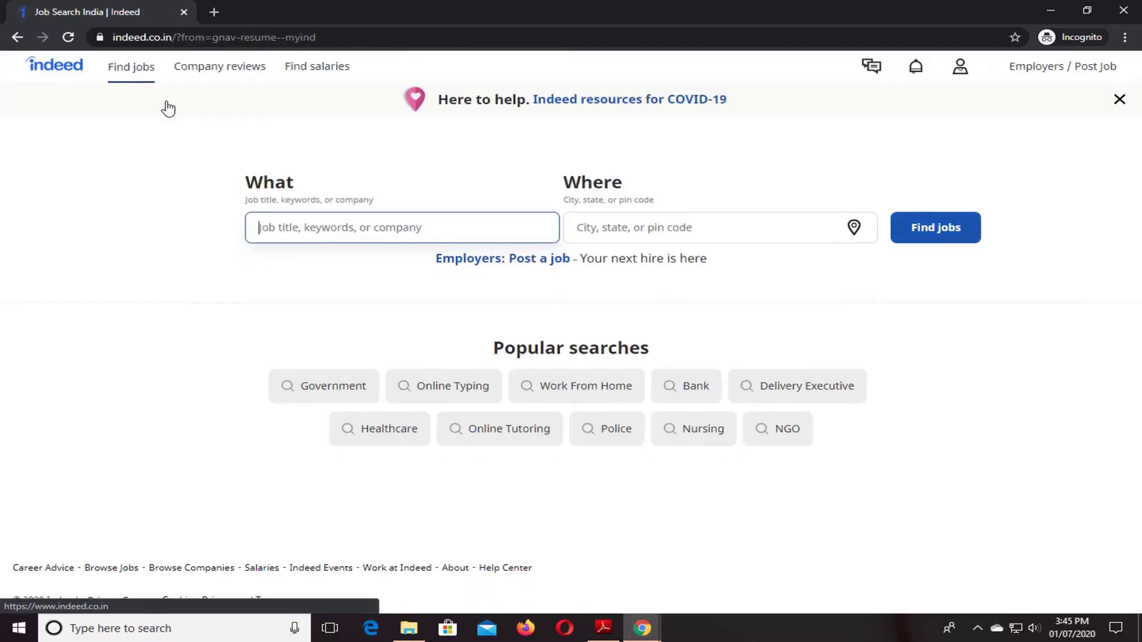
pyautogui.click(960, 69)
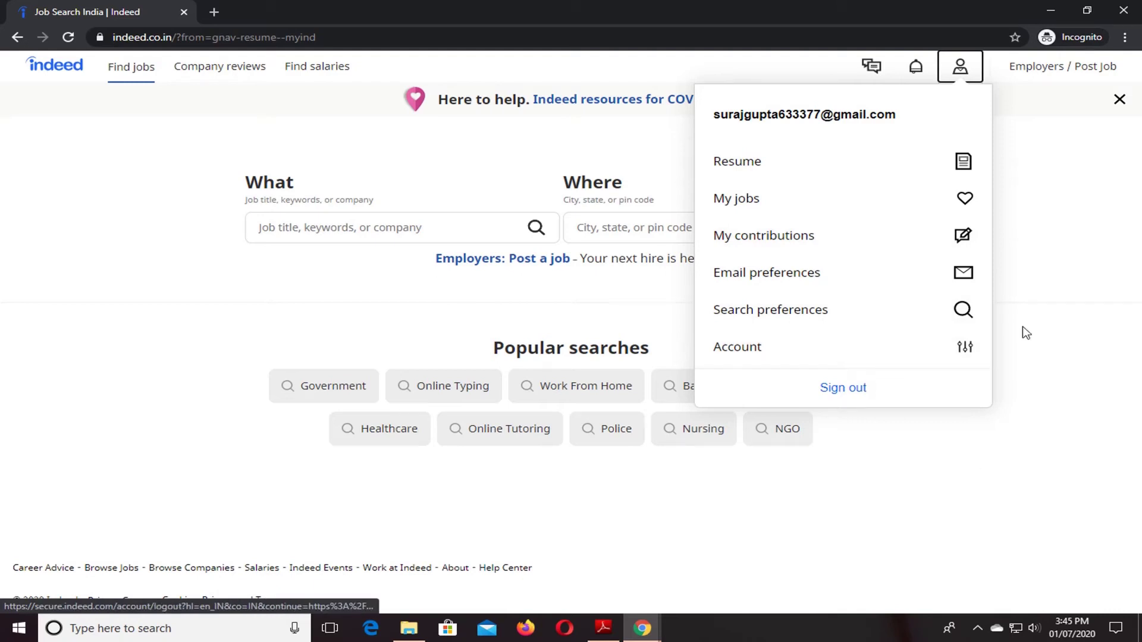
pyautogui.click(980, 203)
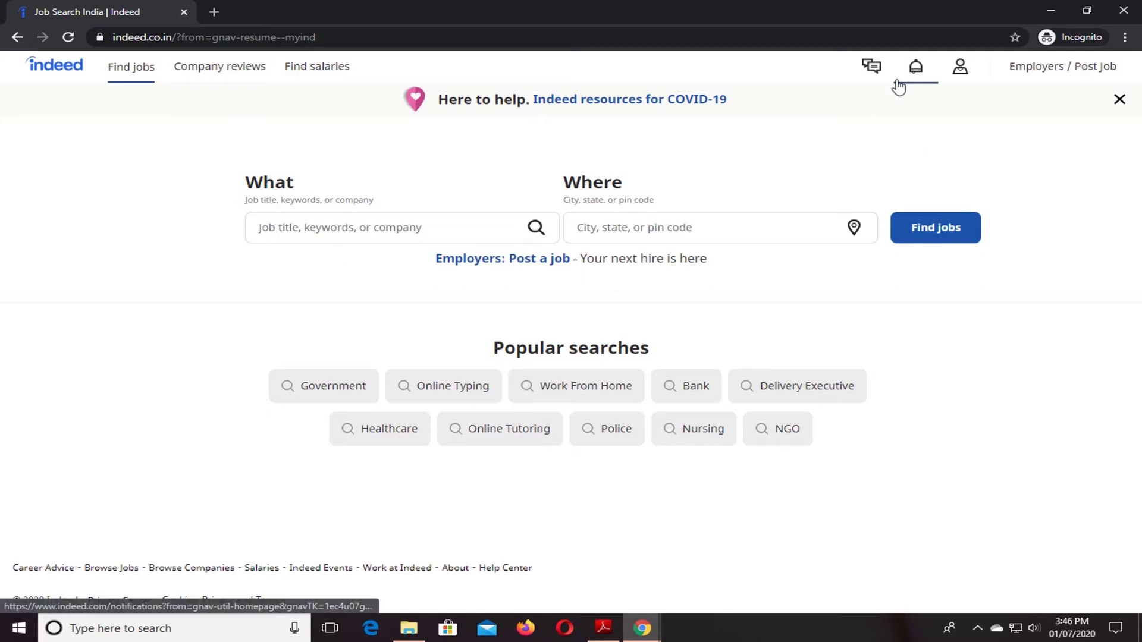
# Enter 'civil engineer' as the job title, typed as 'civil' from suggestions
pyautogui.click(359, 226)
pyautogui.click(355, 310)
pyautogui.click(377, 226)
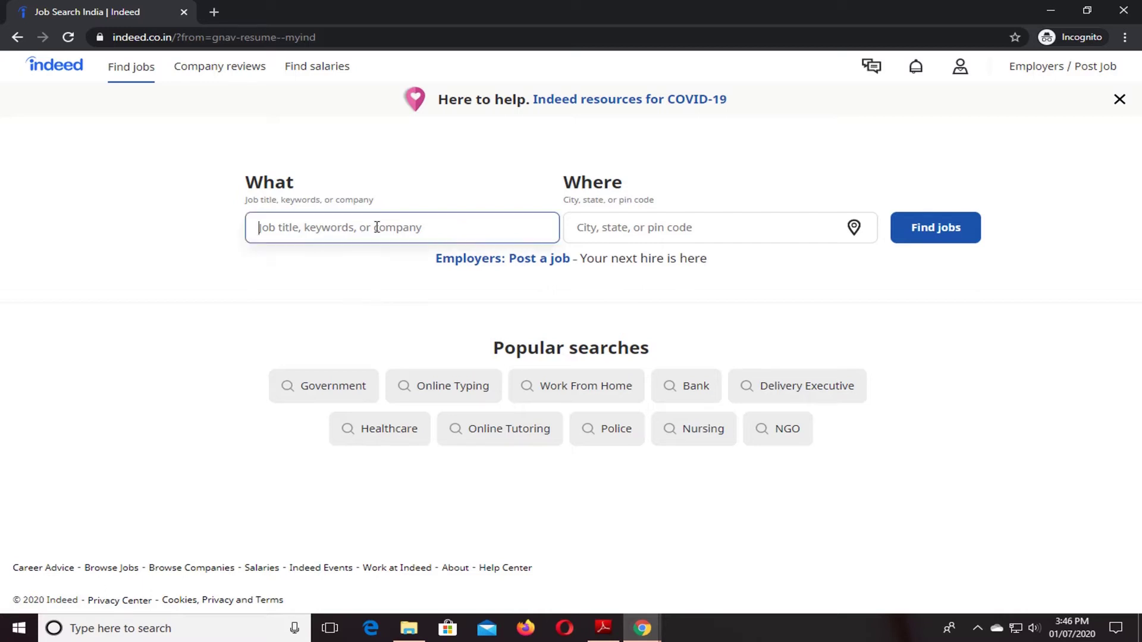
pyautogui.click(641, 228)
pyautogui.click(383, 232)
pyautogui.click(632, 233)
pyautogui.click(432, 234)
pyautogui.write('civil')
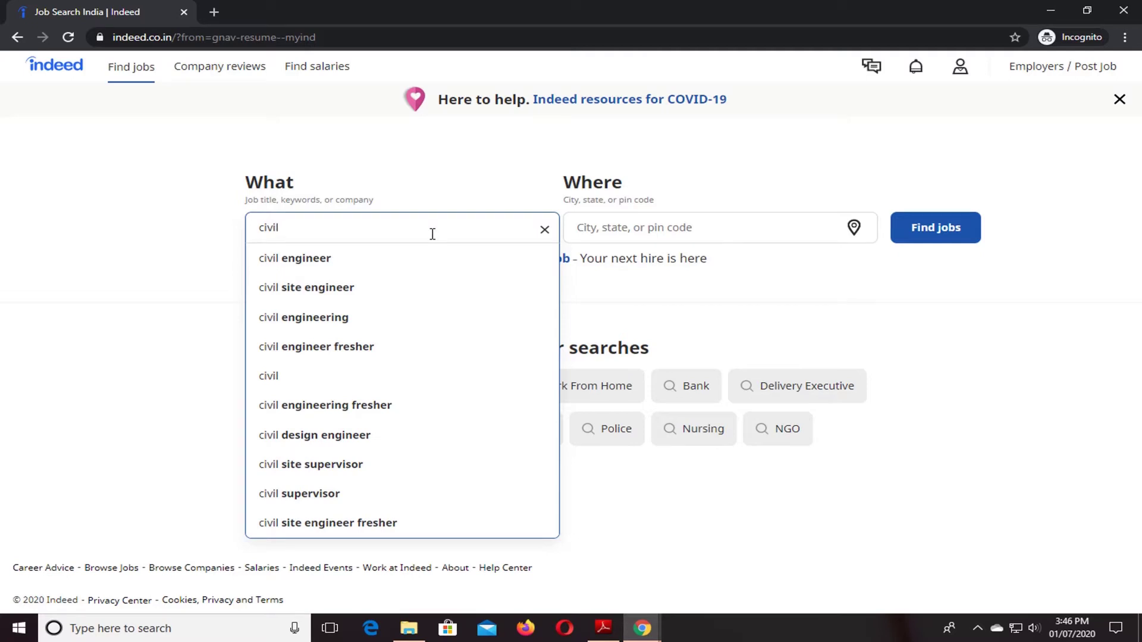
pyautogui.click(428, 274)
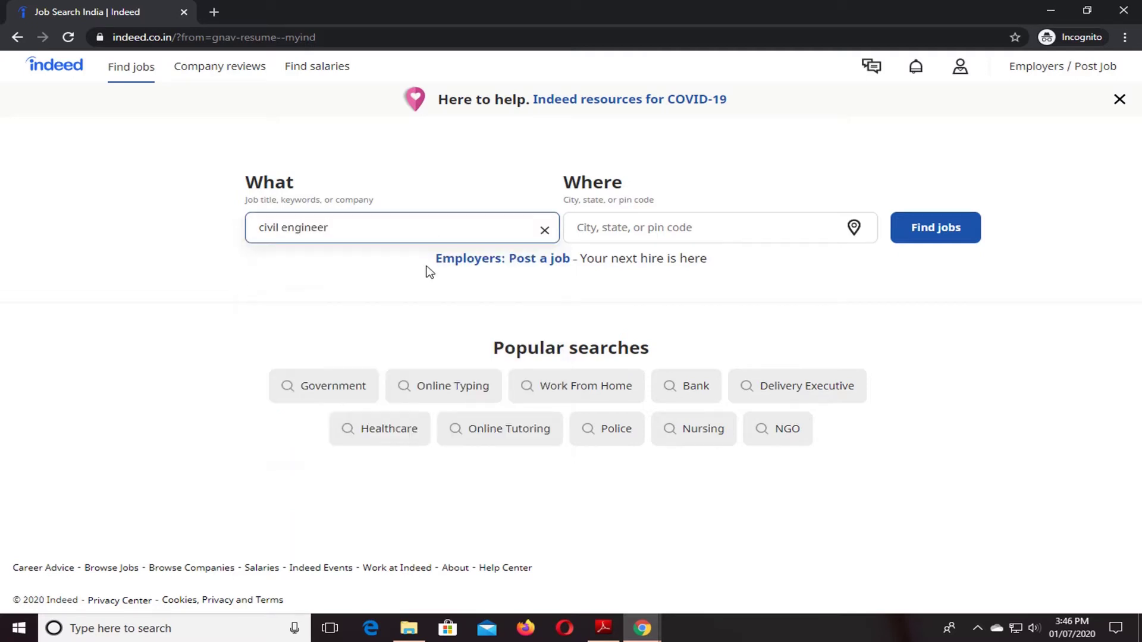
# Set the location to Mumbai, Maharashtra and run the search
pyautogui.click(647, 229)
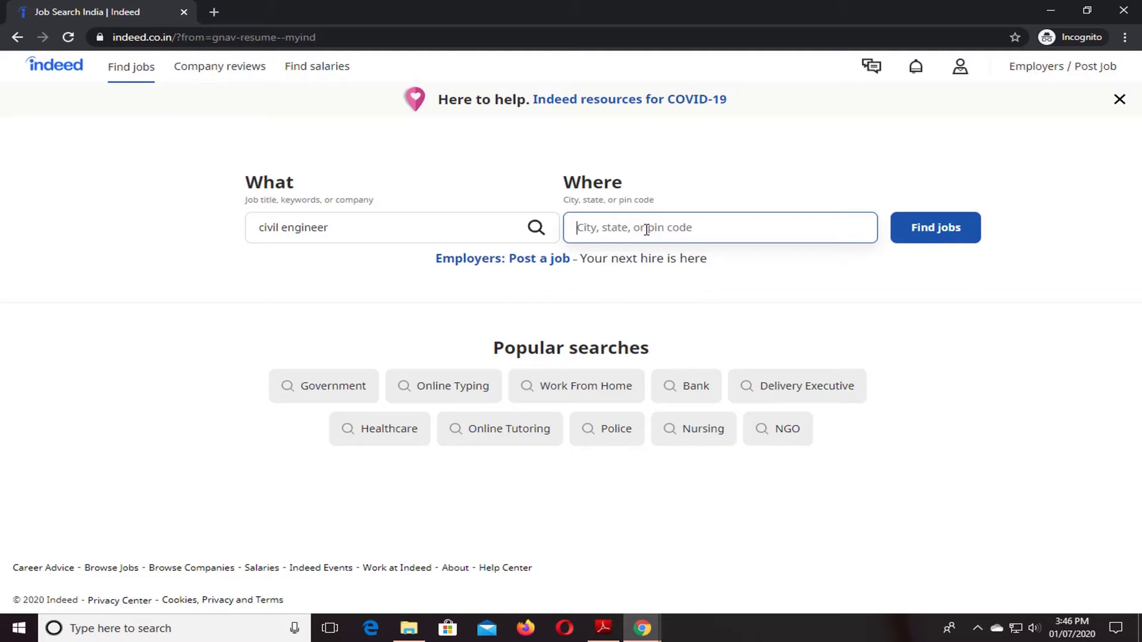
pyautogui.write('mum')
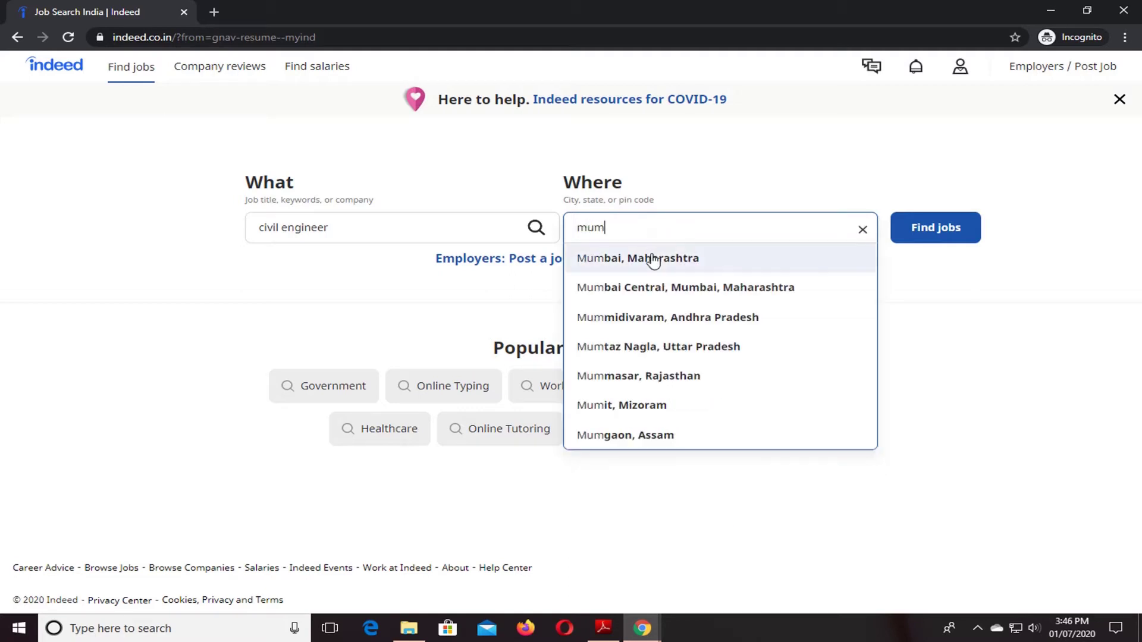
pyautogui.click(653, 257)
pyautogui.click(938, 240)
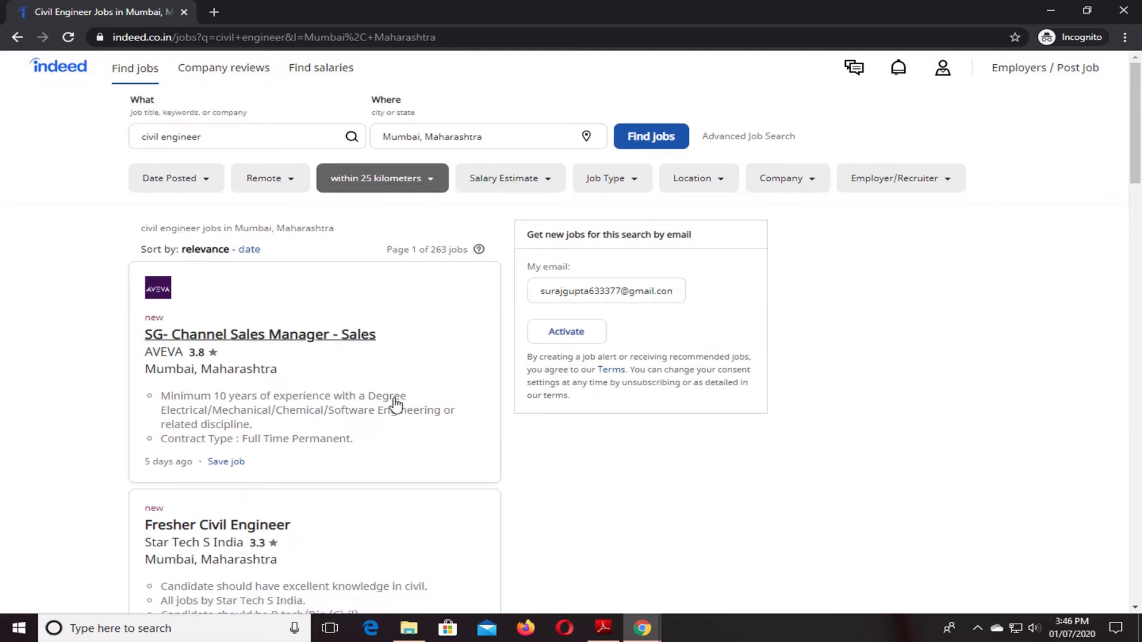
pyautogui.scroll(-1, 438, 481)
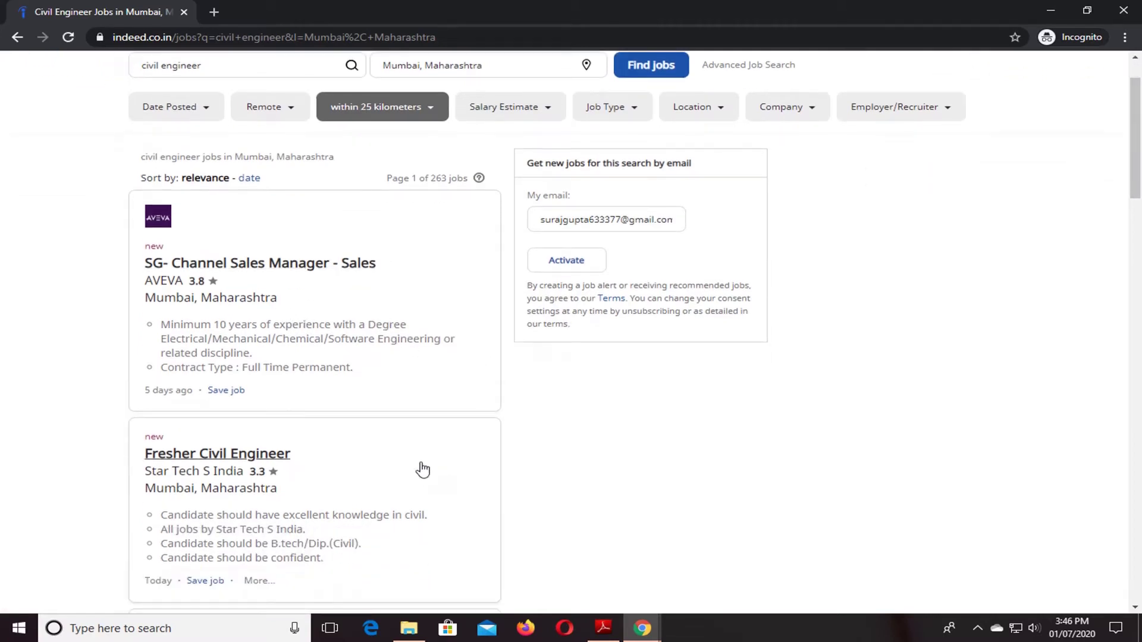
pyautogui.scroll(-1, 437, 421)
pyautogui.scroll(-2, 417, 410)
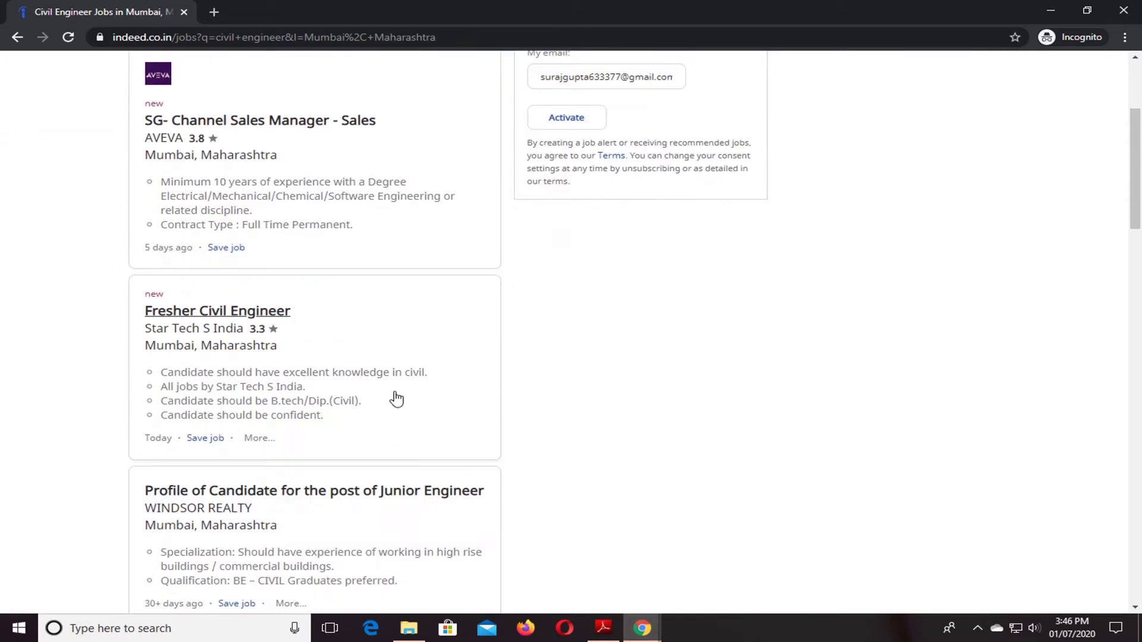
pyautogui.scroll(-2, 401, 351)
pyautogui.scroll(-15, 385, 263)
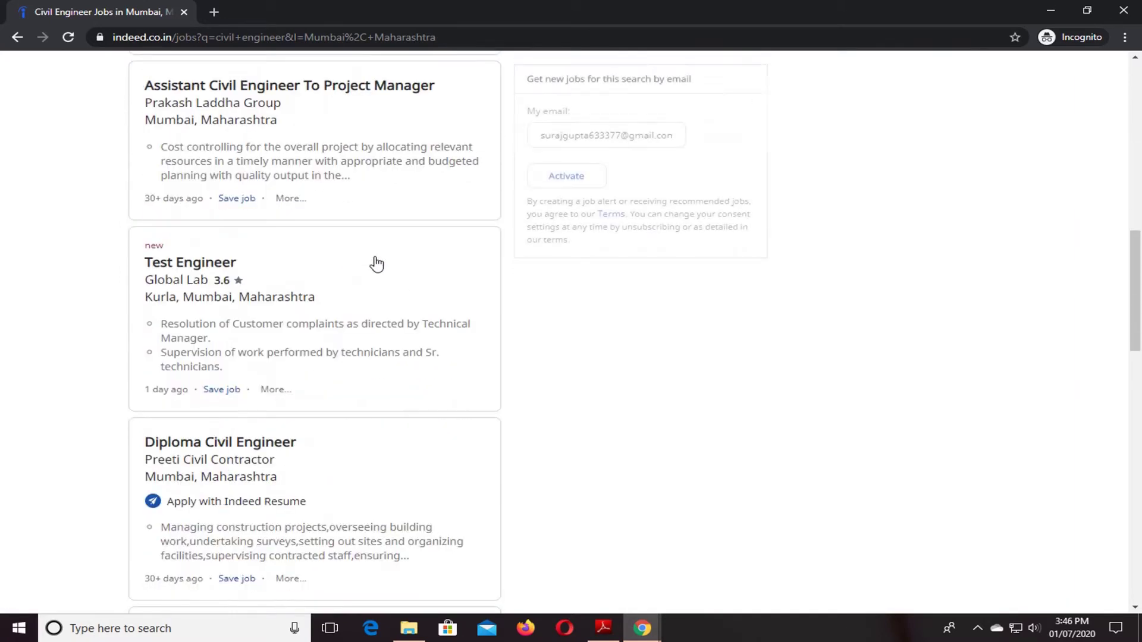
pyautogui.scroll(-3, 376, 261)
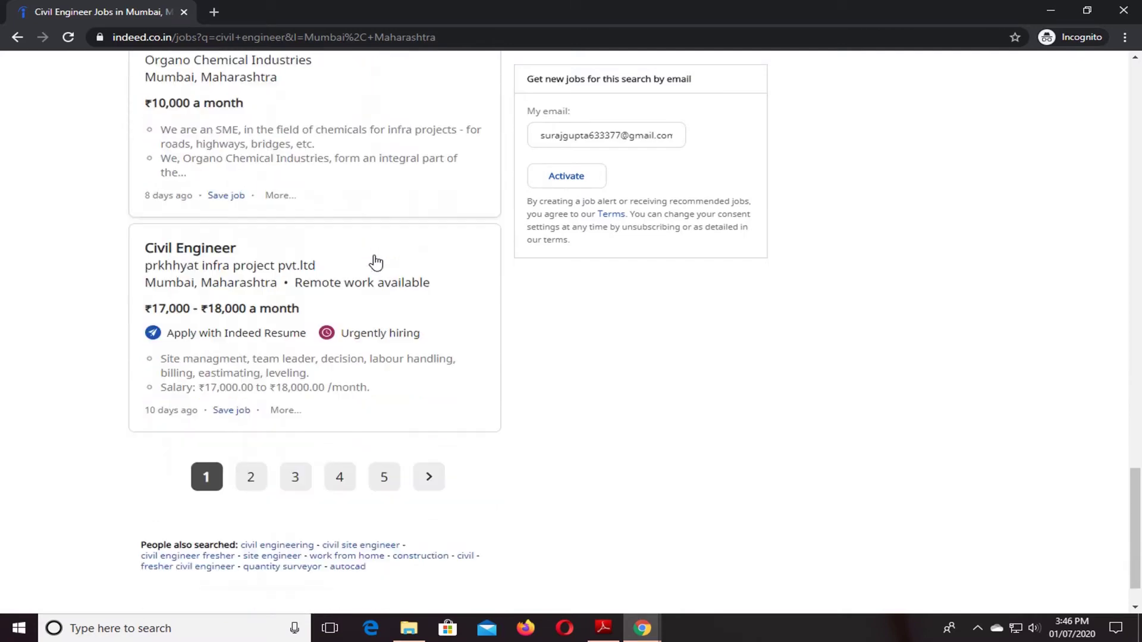
pyautogui.scroll(6, 385, 260)
pyautogui.scroll(10, 385, 260)
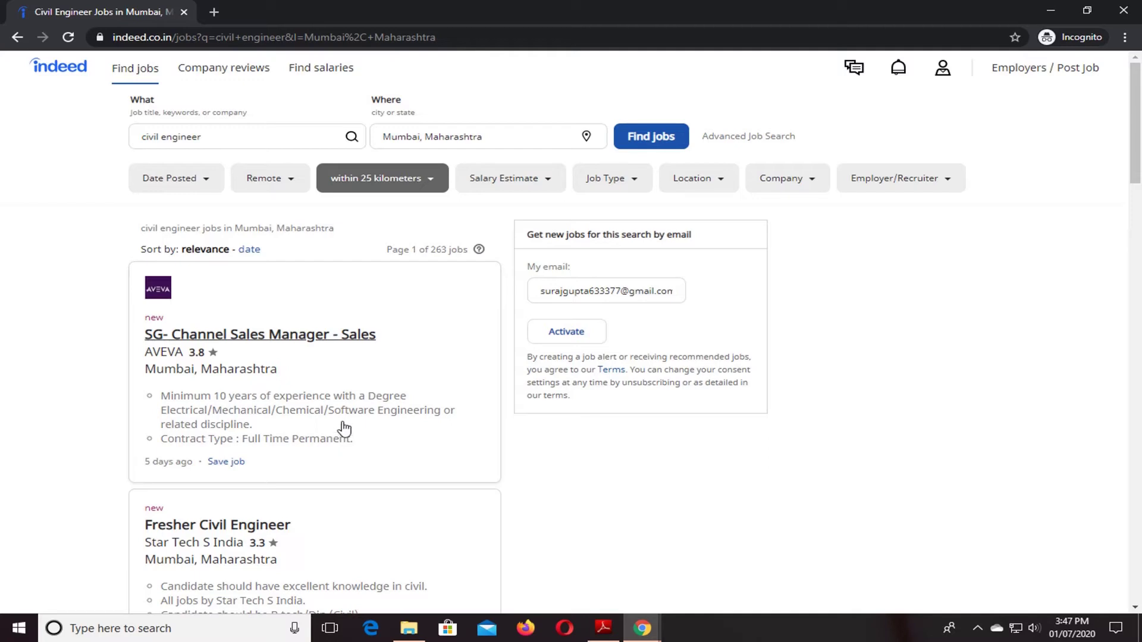
pyautogui.scroll(-7, 343, 431)
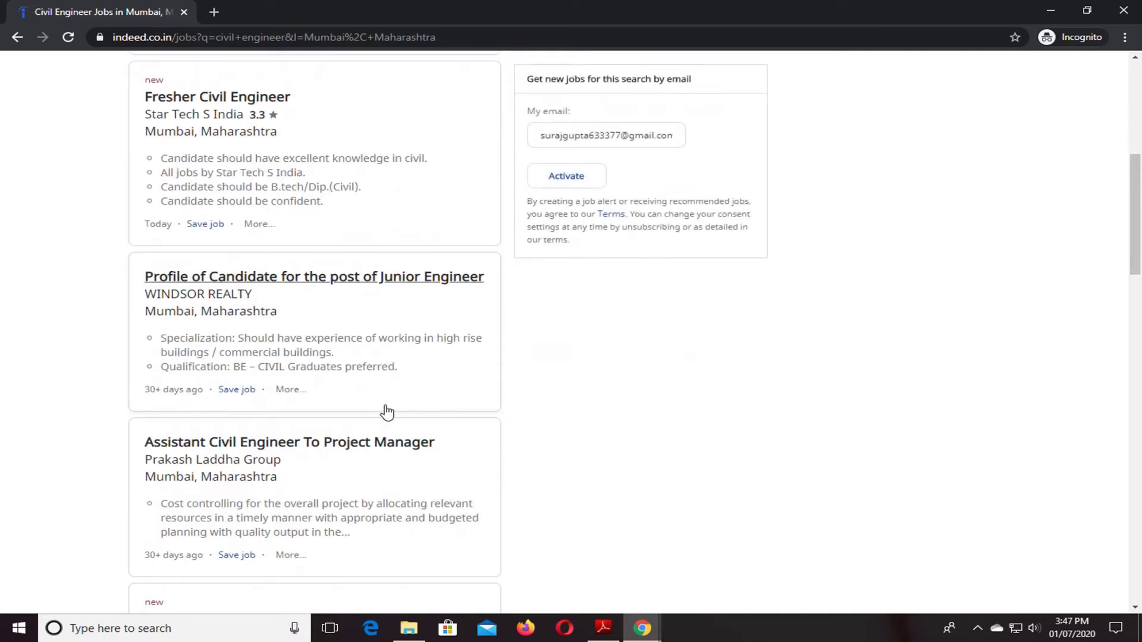
pyautogui.scroll(6, 384, 409)
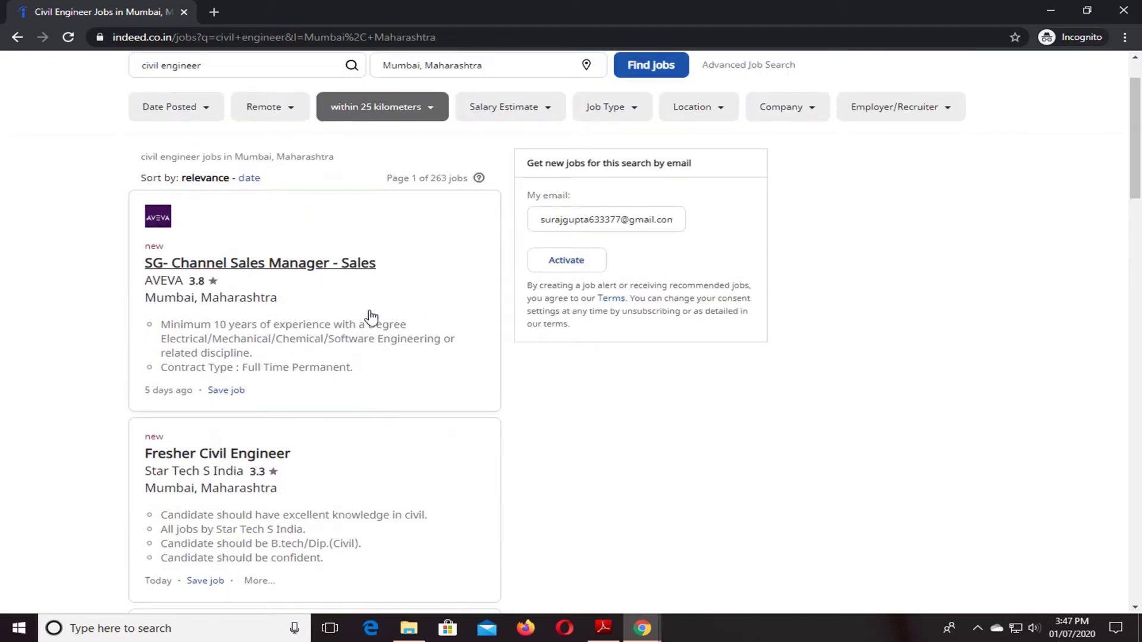
pyautogui.scroll(-2, 321, 464)
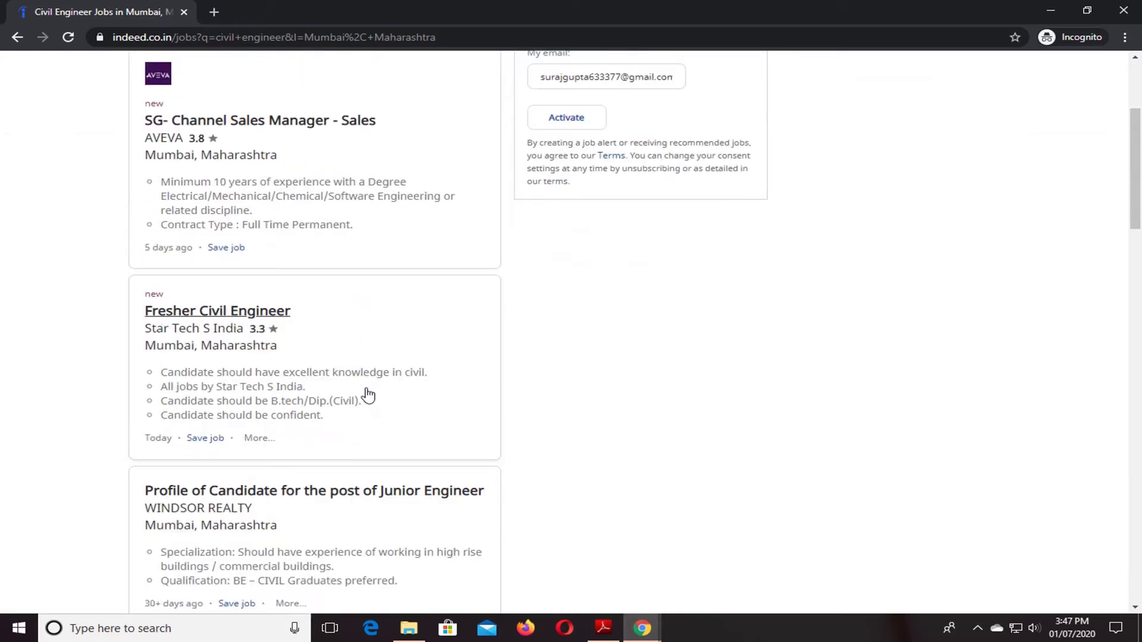
pyautogui.scroll(1, 365, 387)
pyautogui.scroll(-1, 351, 396)
# Open Star Tech S India's Fresher Civil Engineer posting and read through its description
pyautogui.click(314, 328)
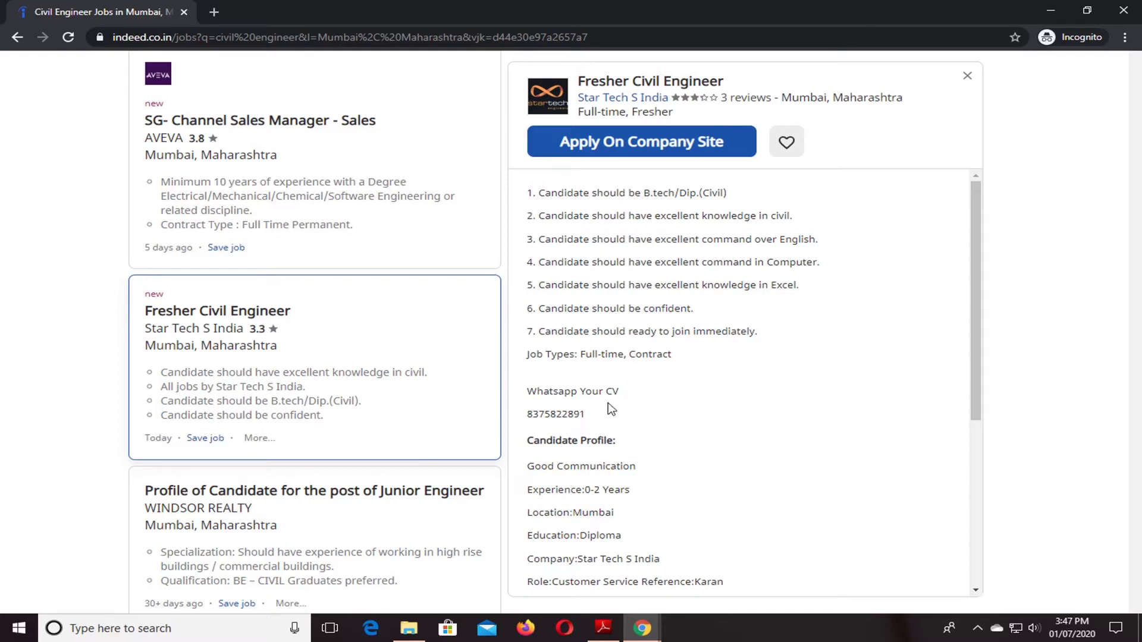
pyautogui.scroll(-2, 606, 437)
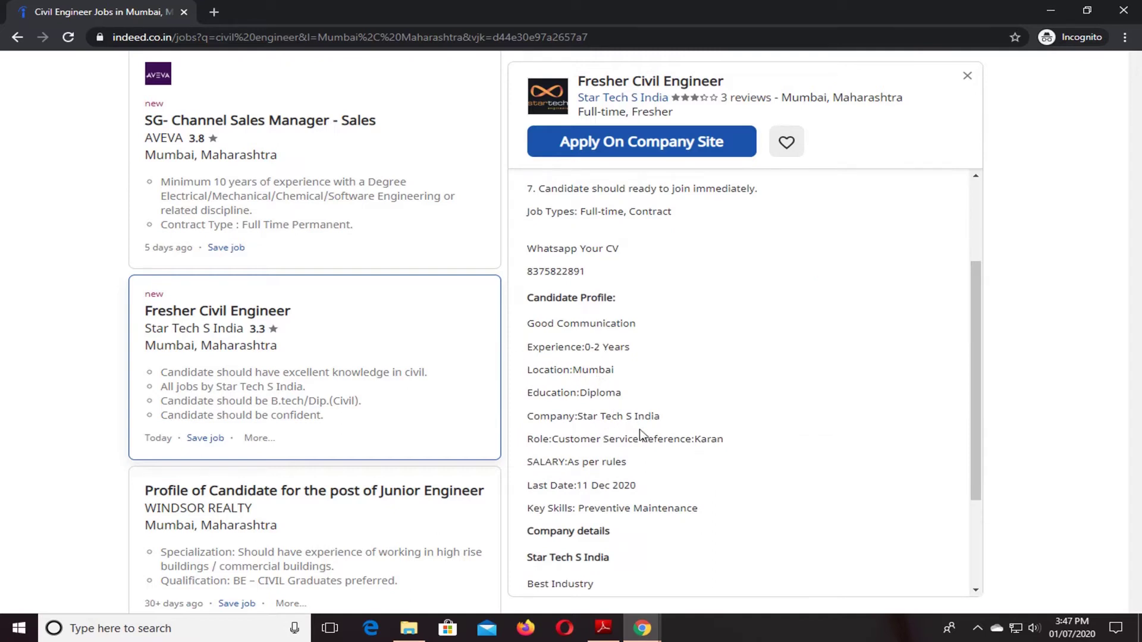
pyautogui.scroll(-2, 618, 492)
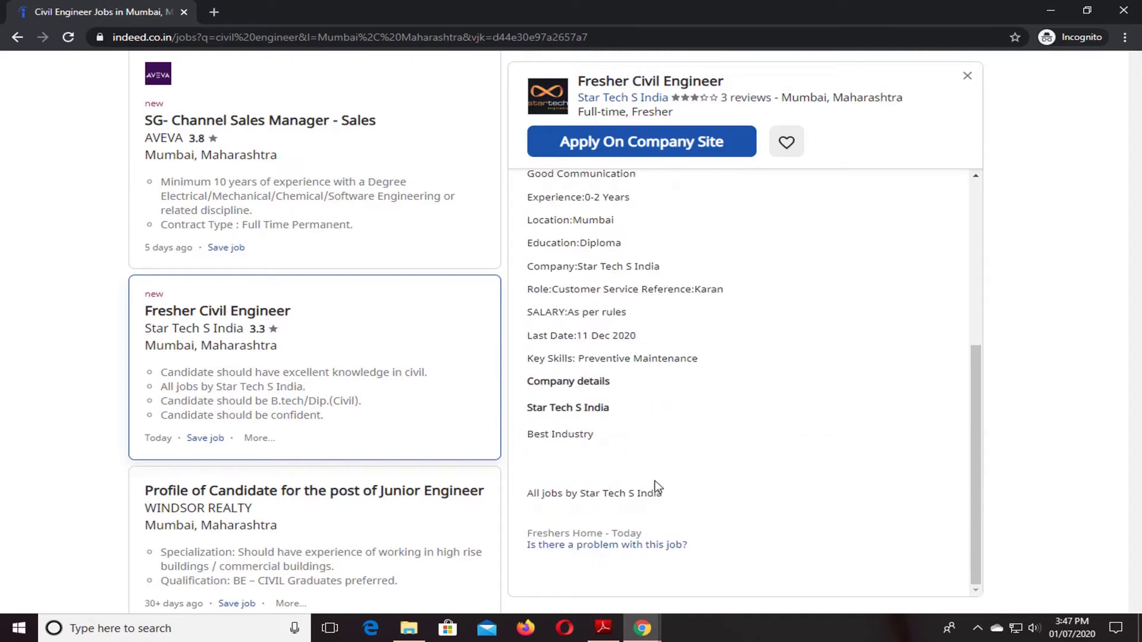
pyautogui.scroll(4, 656, 451)
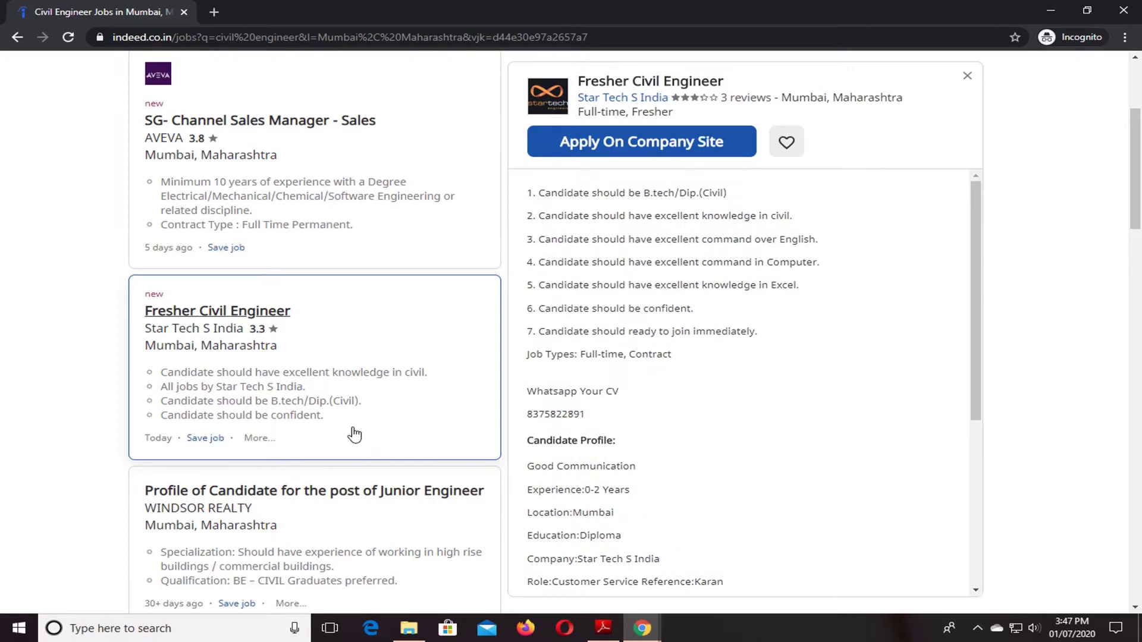
pyautogui.scroll(4, 359, 397)
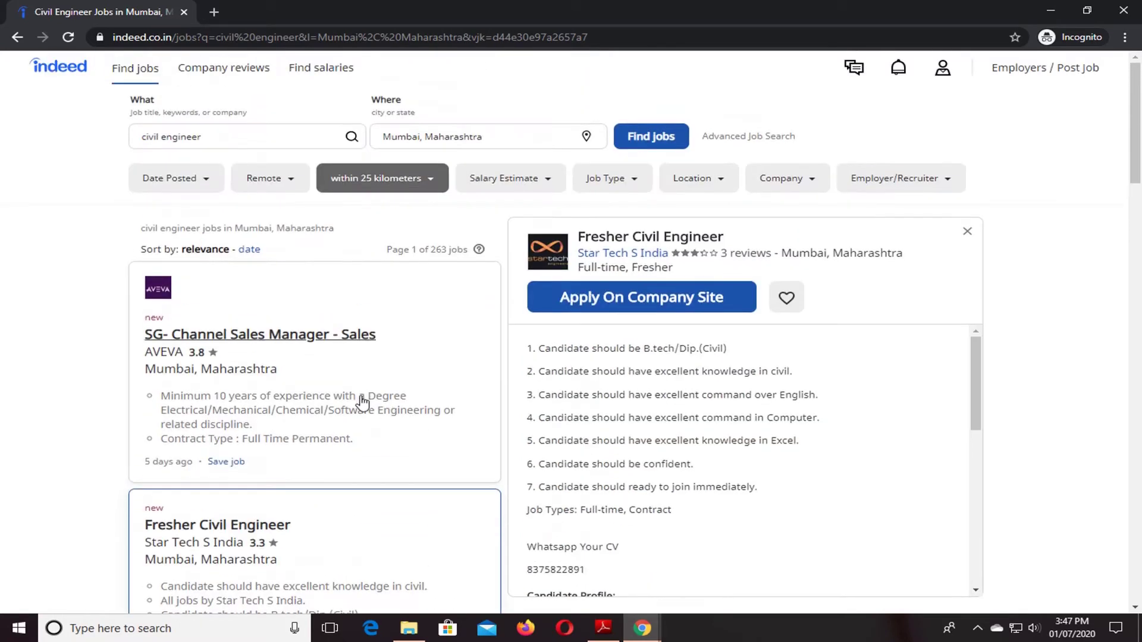
pyautogui.scroll(-10, 306, 357)
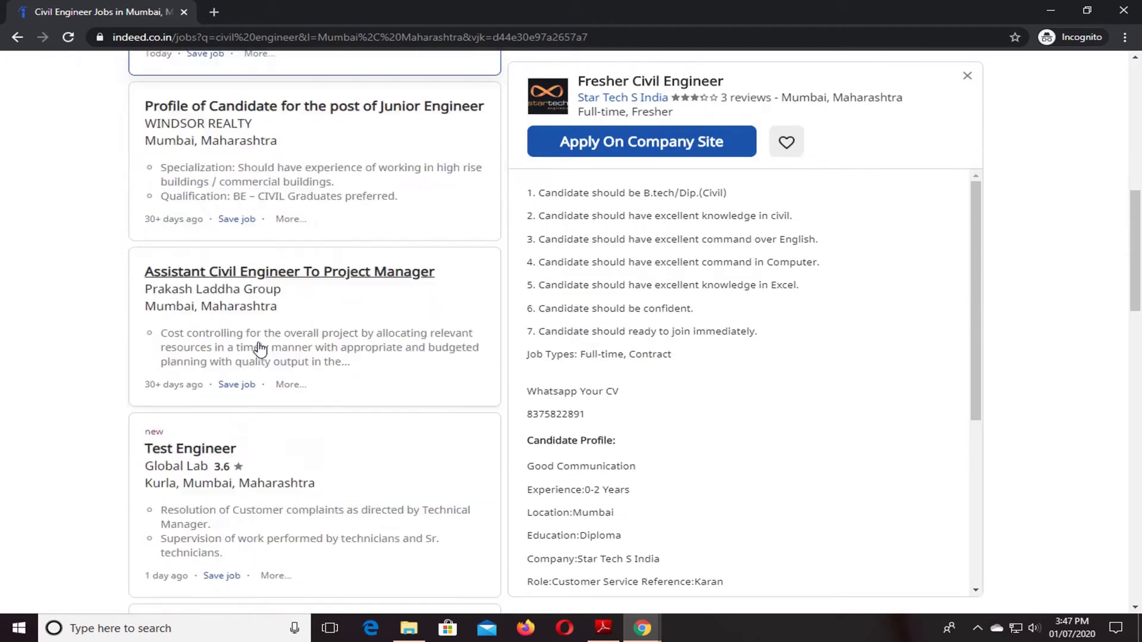
pyautogui.scroll(-3, 260, 348)
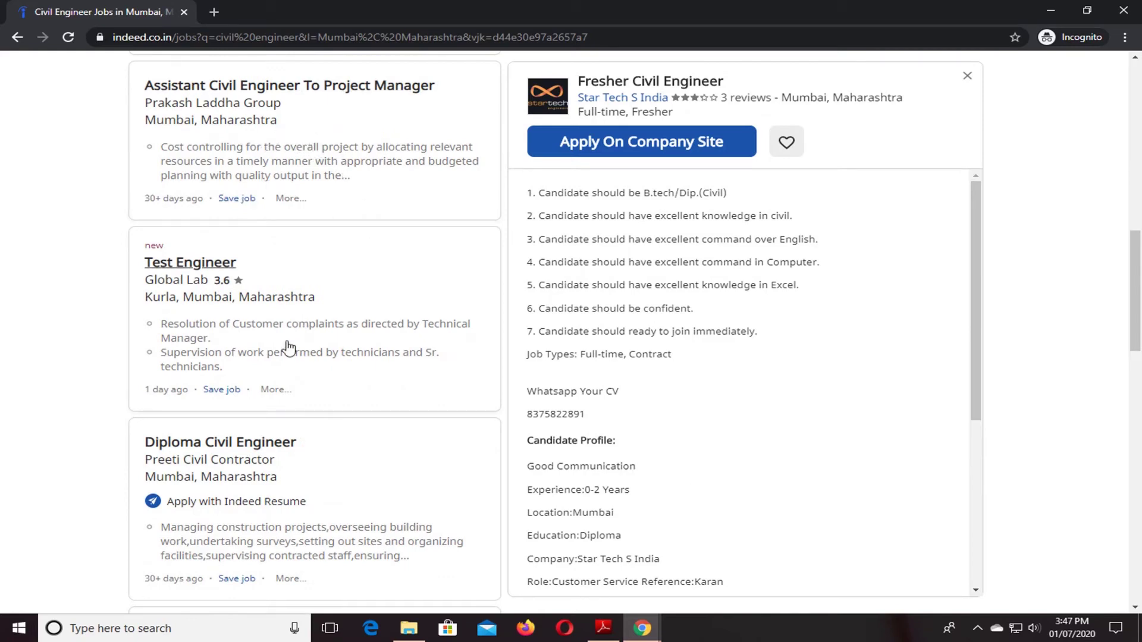
pyautogui.scroll(1, 285, 339)
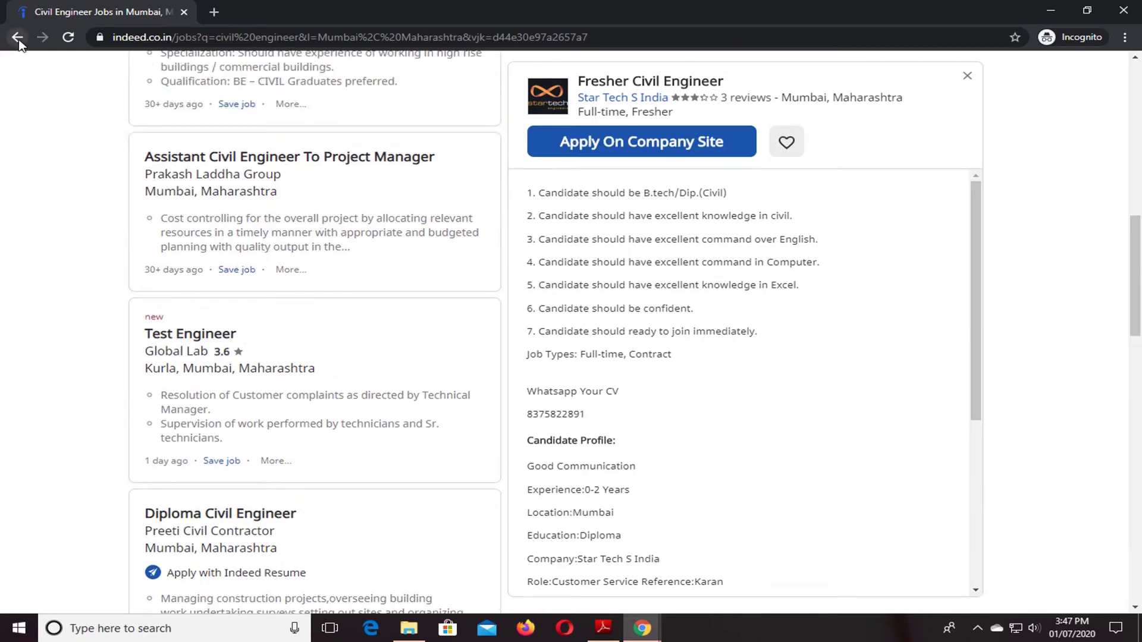
# Go back to the plain civil engineer search results
pyautogui.click(18, 37)
pyautogui.click(18, 38)
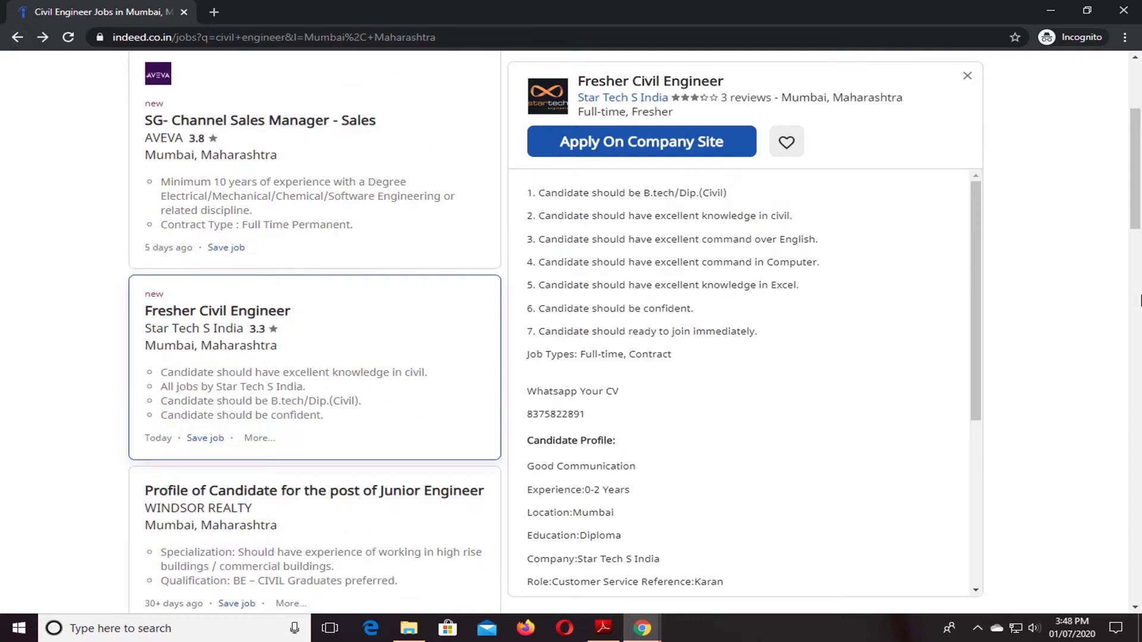
pyautogui.moveTo(1139, 190); pyautogui.dragTo(1140, 82)
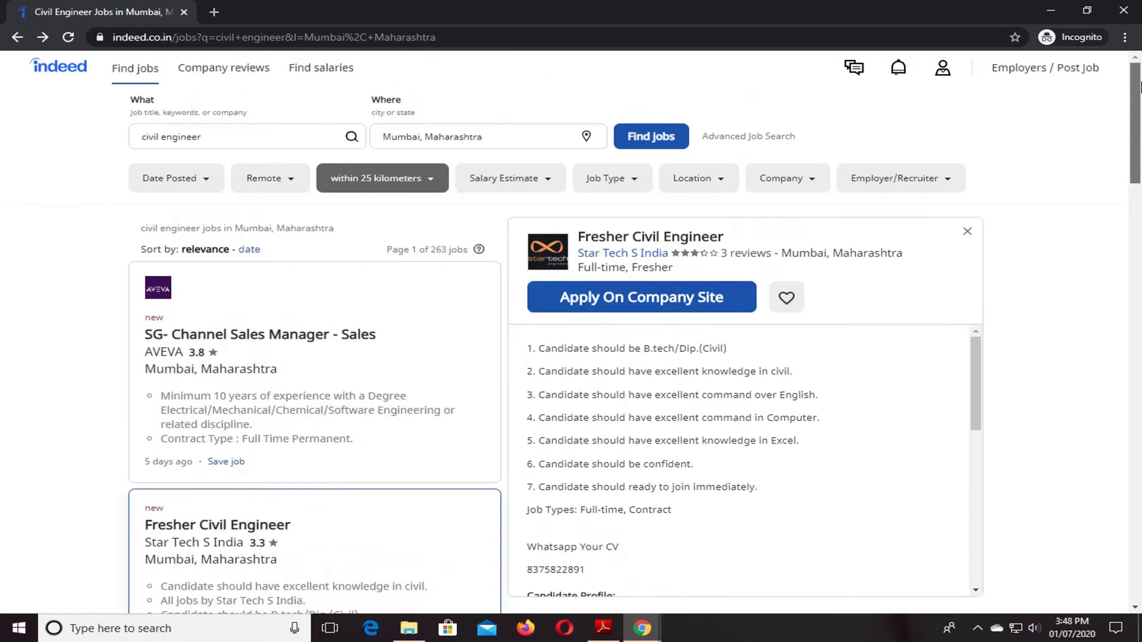
# From the home page, search 'mechanical engineer' jobs in Mumbai, Maharashtra
pyautogui.click(17, 37)
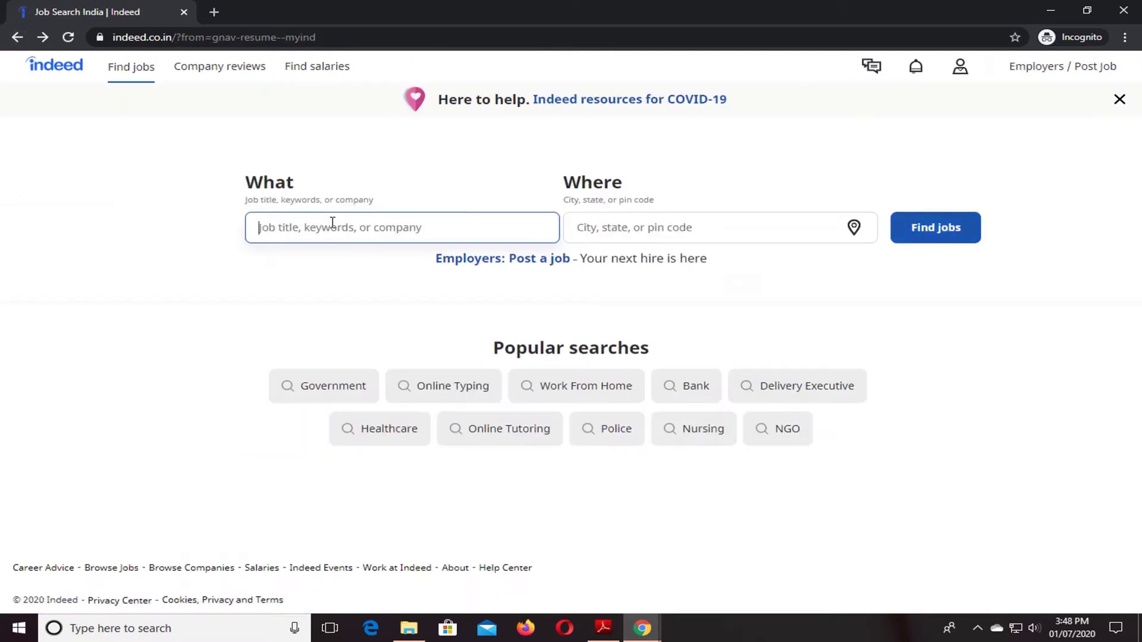
pyautogui.write('me')
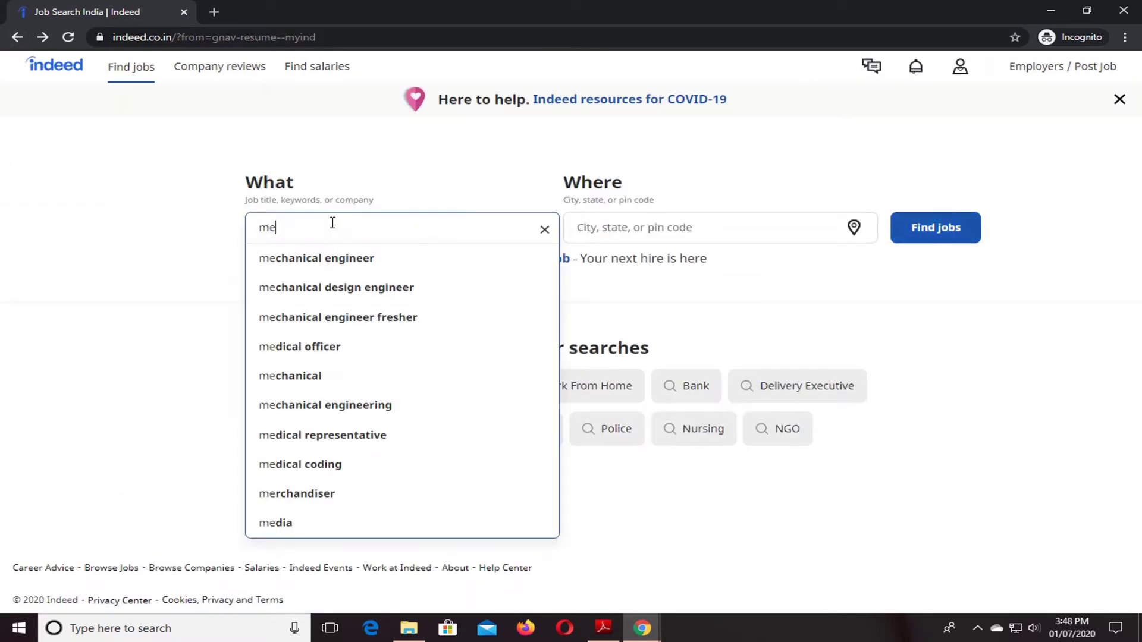
pyautogui.write('ch')
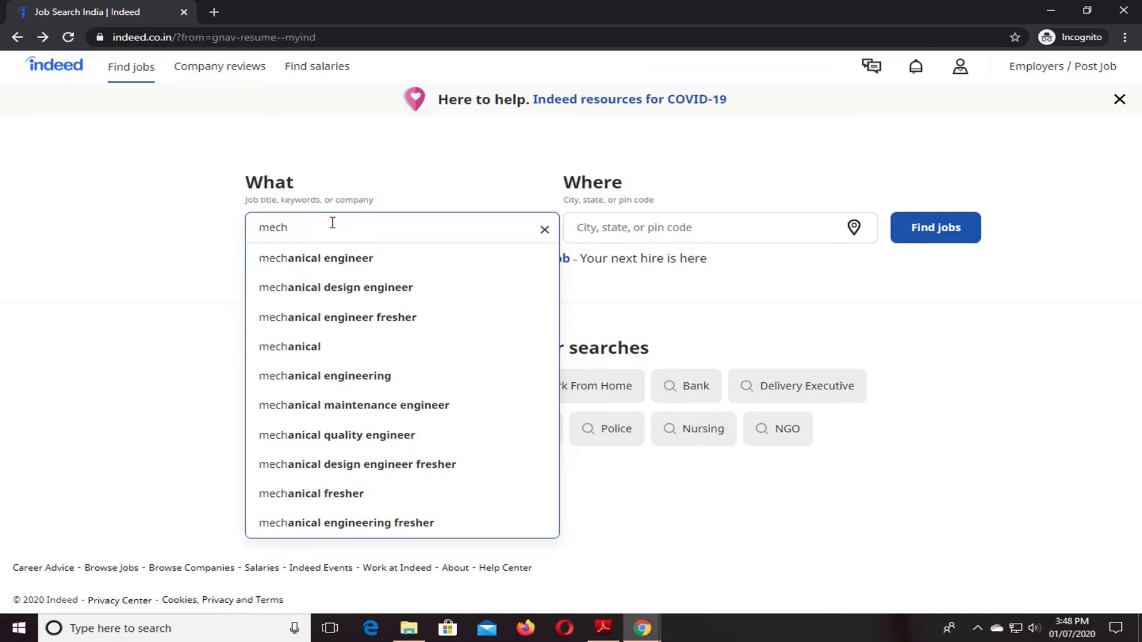
pyautogui.click(397, 266)
pyautogui.click(715, 230)
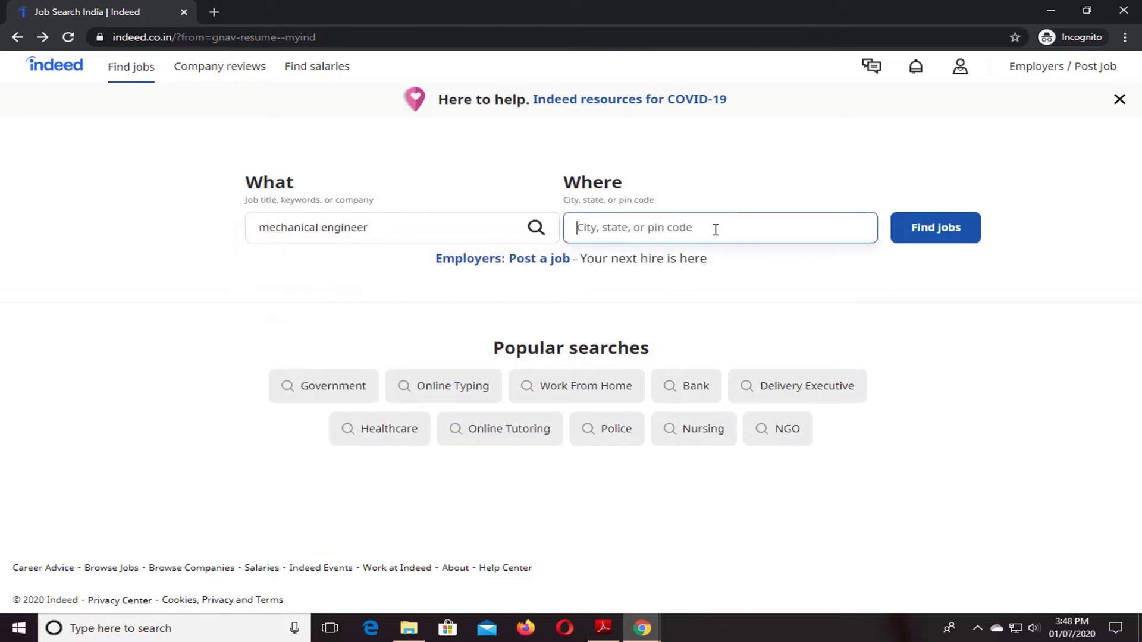
pyautogui.write('mum')
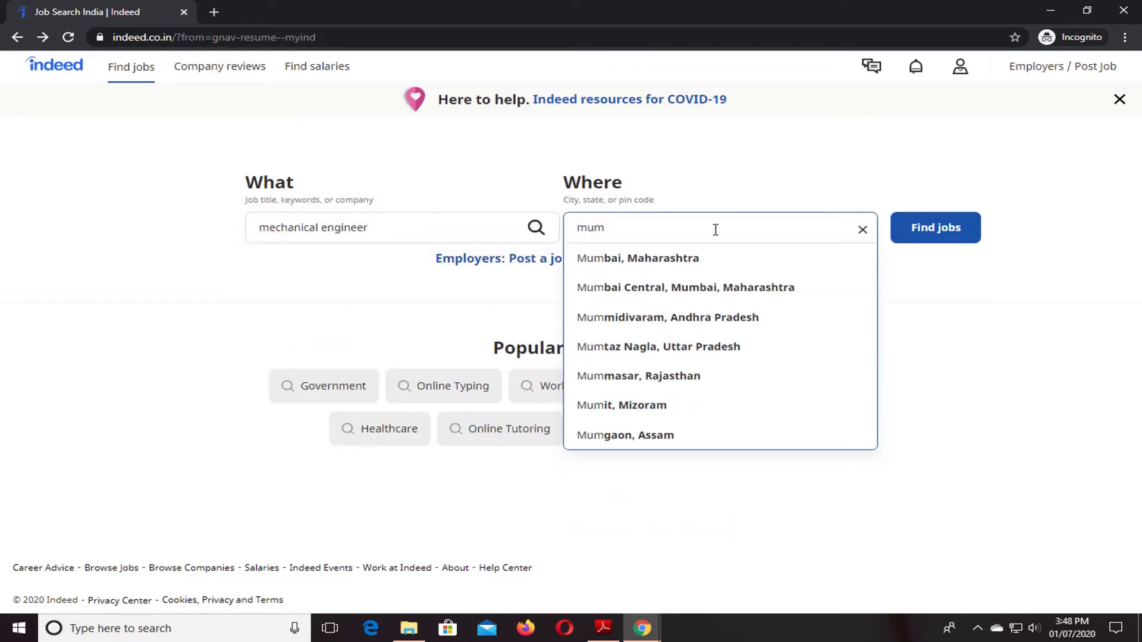
pyautogui.click(724, 263)
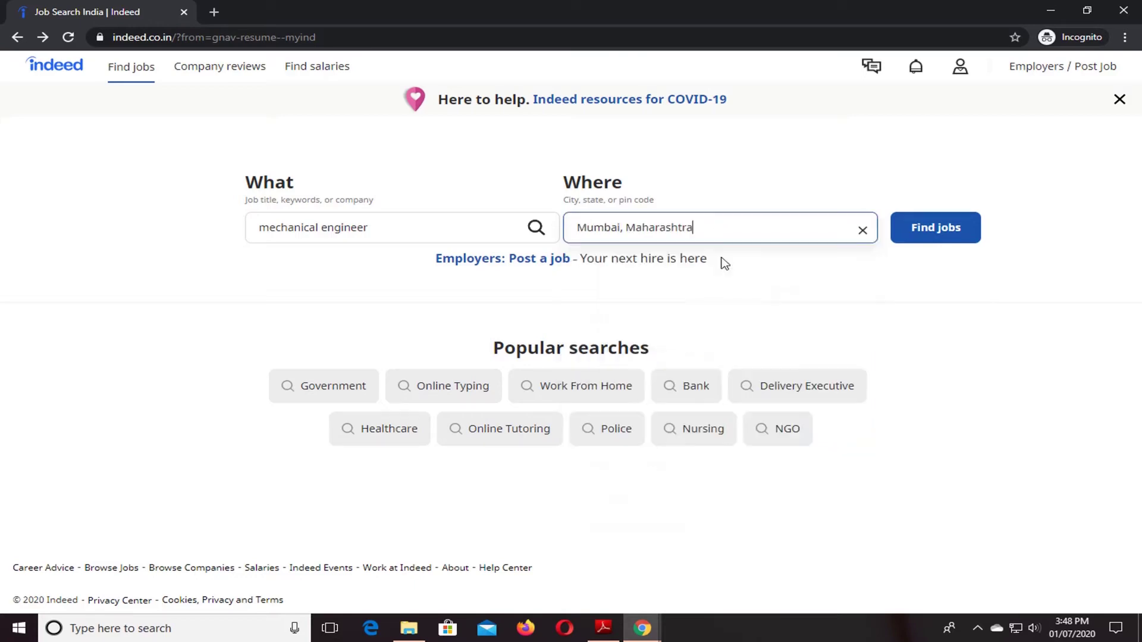
pyautogui.click(953, 227)
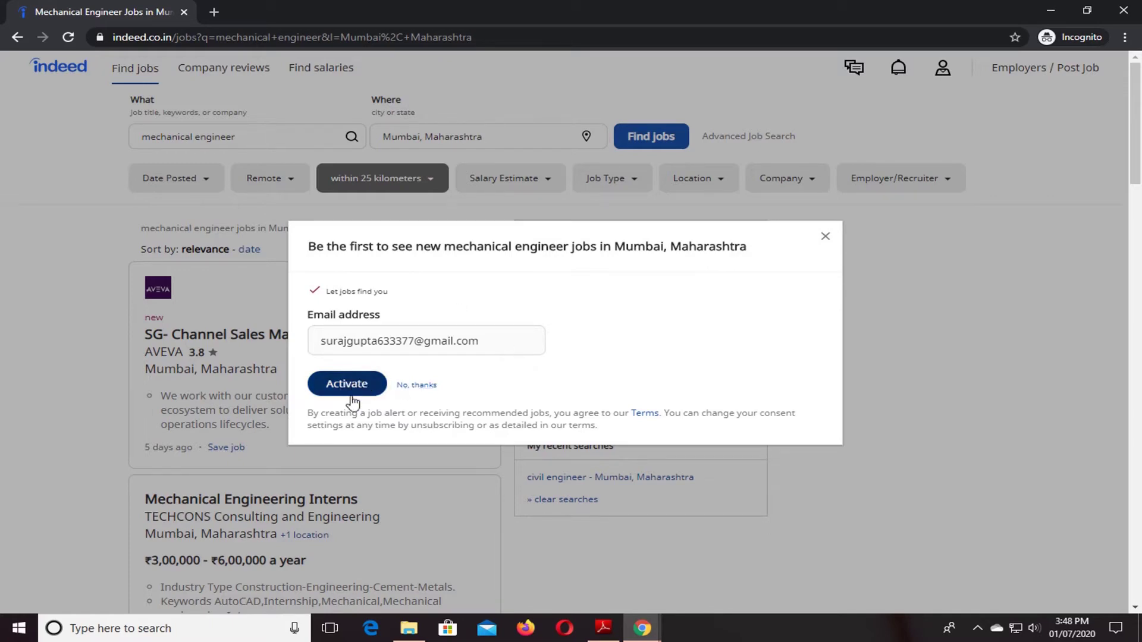
# Dismiss the job-alert offer and open Mc Clelland Engineers' Mechanical Draughtsman posting (₹8,000–₹10,000 a month)
pyautogui.click(416, 386)
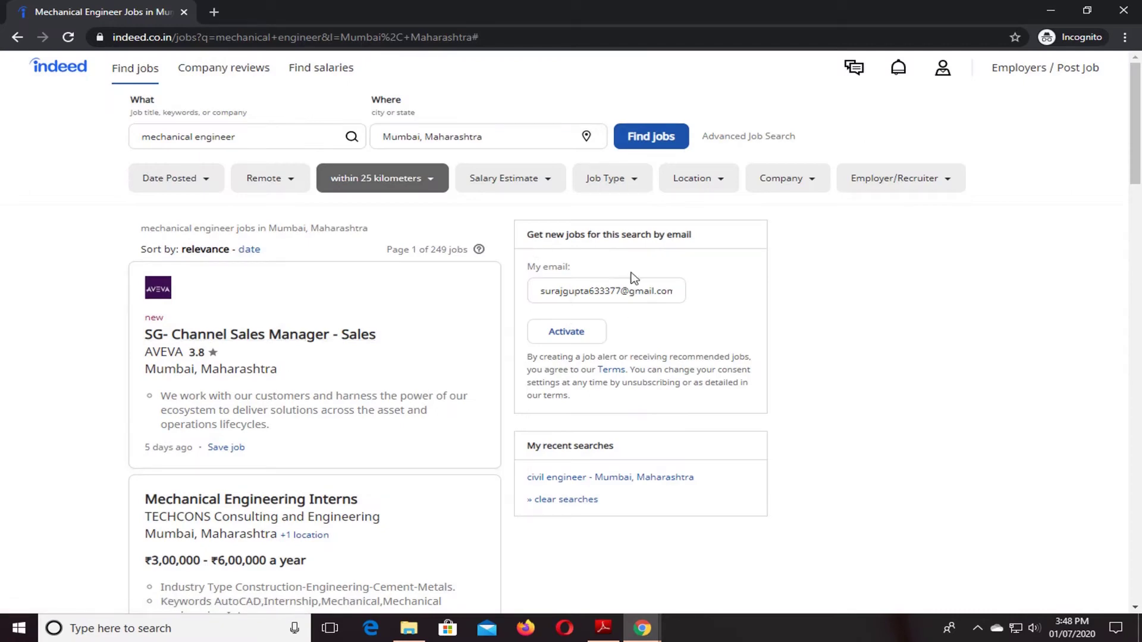
pyautogui.scroll(-7, 233, 468)
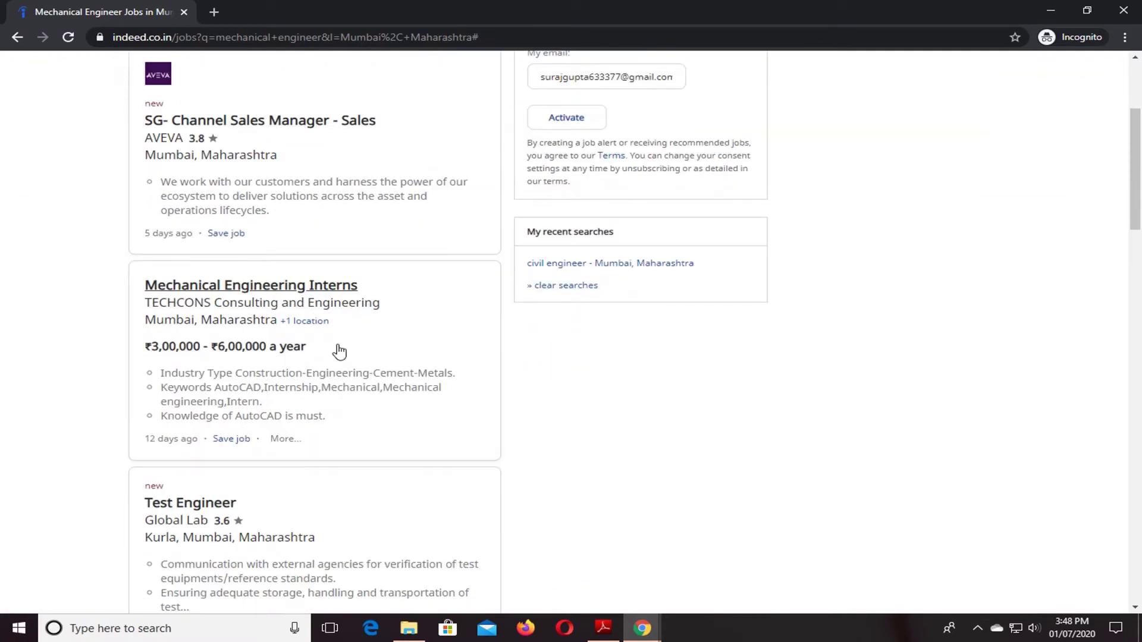
pyautogui.scroll(6, 337, 257)
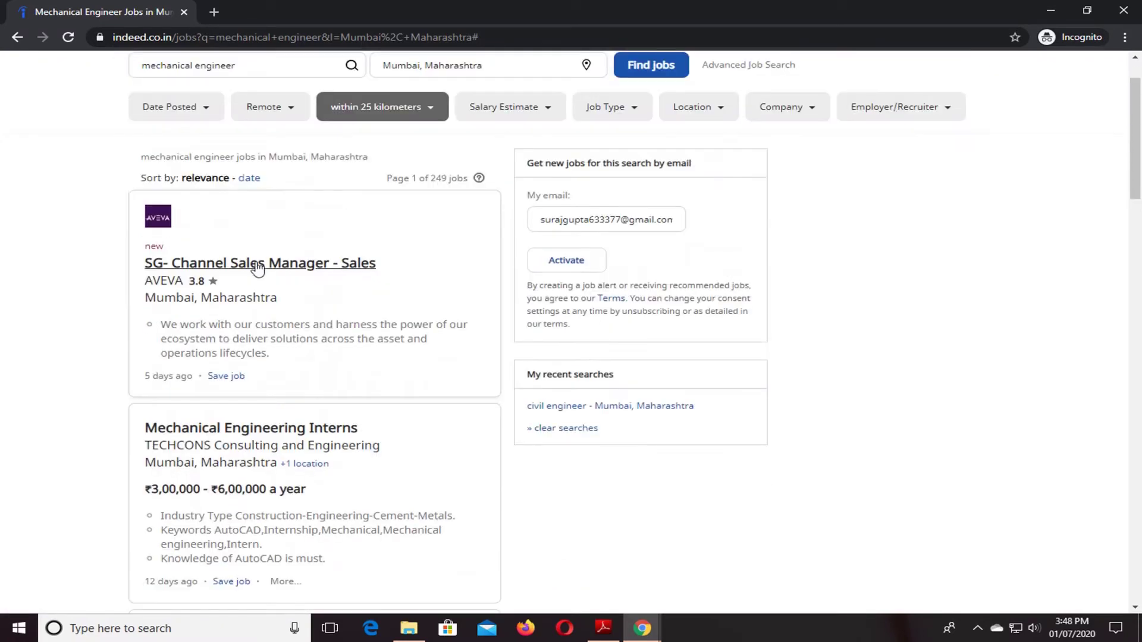
pyautogui.scroll(-2, 268, 413)
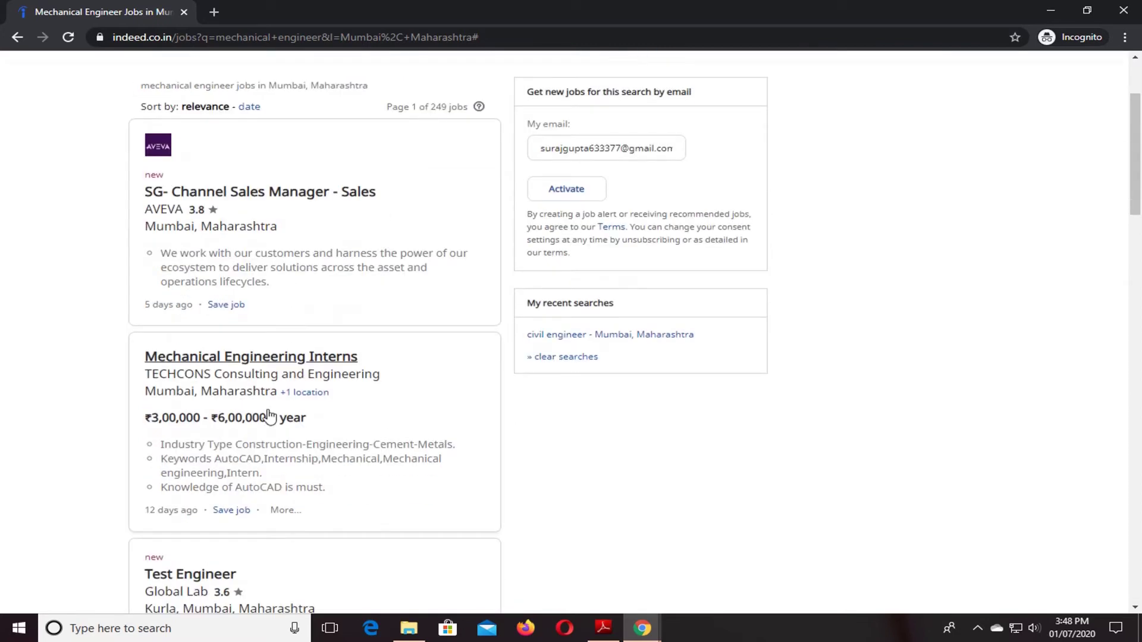
pyautogui.scroll(-2, 249, 401)
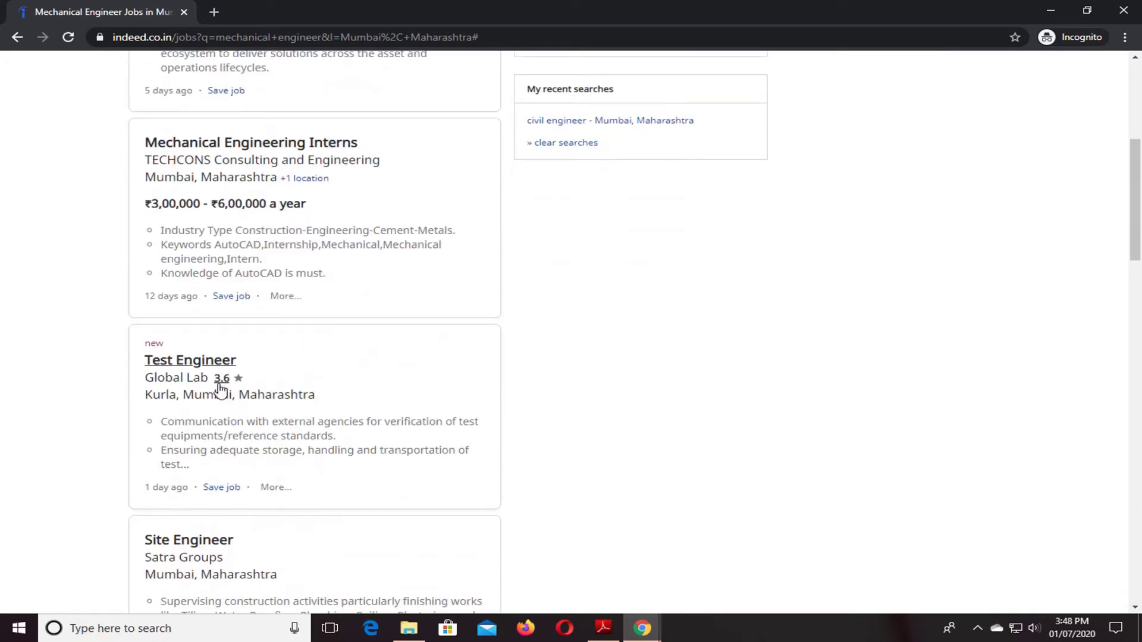
pyautogui.scroll(-1, 211, 357)
pyautogui.scroll(-2, 197, 419)
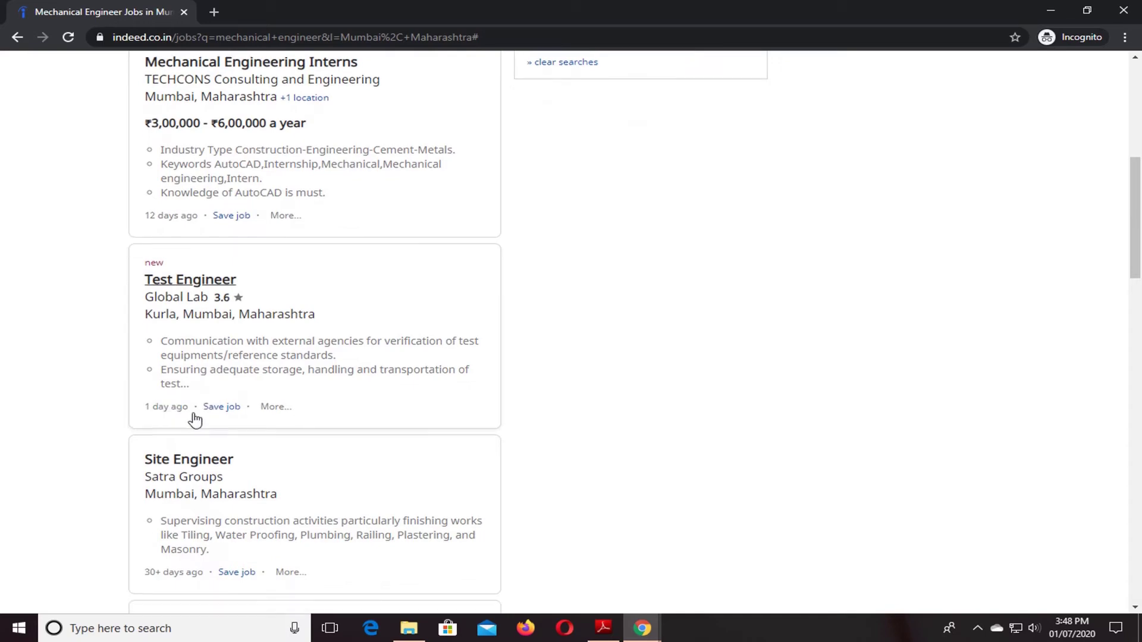
pyautogui.scroll(-2, 272, 360)
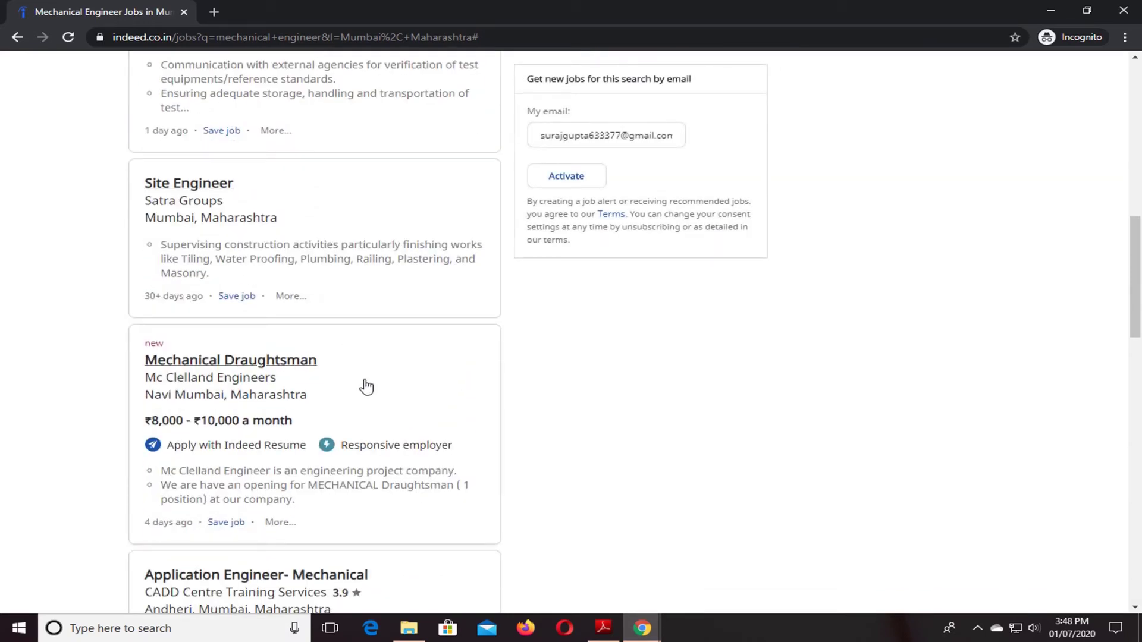
pyautogui.scroll(-1, 364, 385)
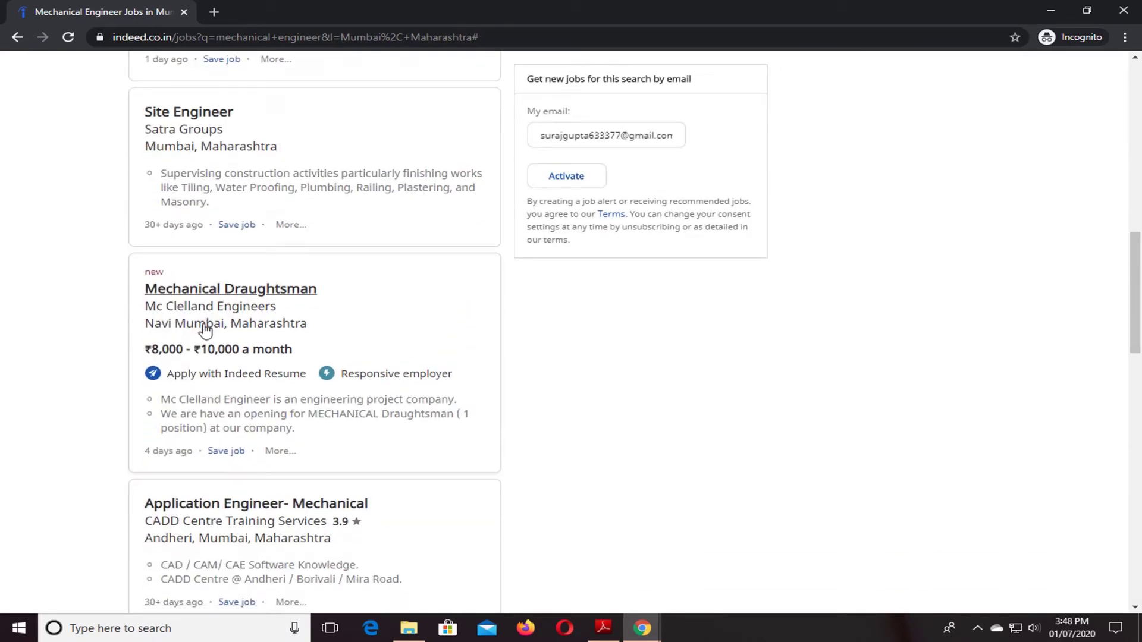
pyautogui.click(226, 292)
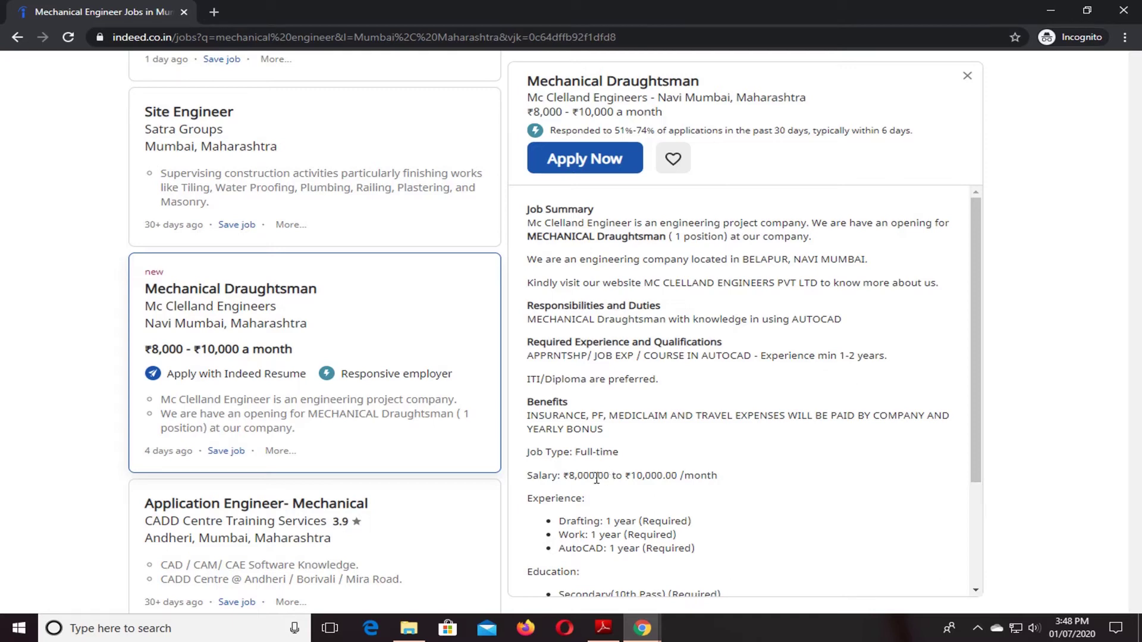
# Read through the Mc Clelland Engineers Mechanical Draughtsman description, then start the Apply Now application
pyautogui.scroll(-3, 620, 507)
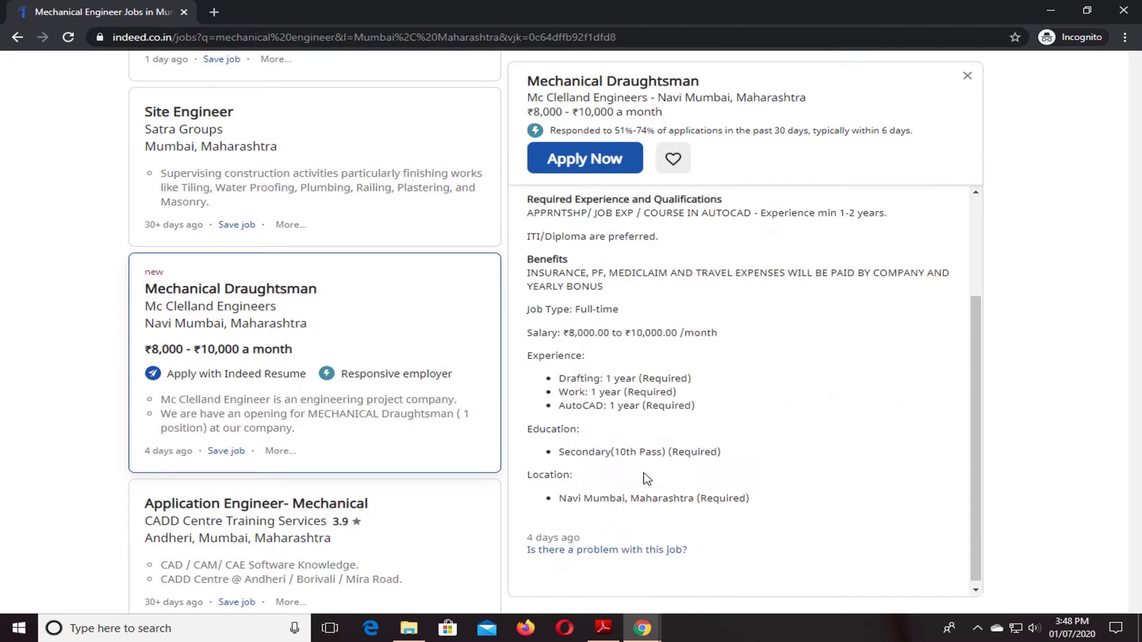
pyautogui.scroll(3, 654, 440)
pyautogui.scroll(4, 333, 381)
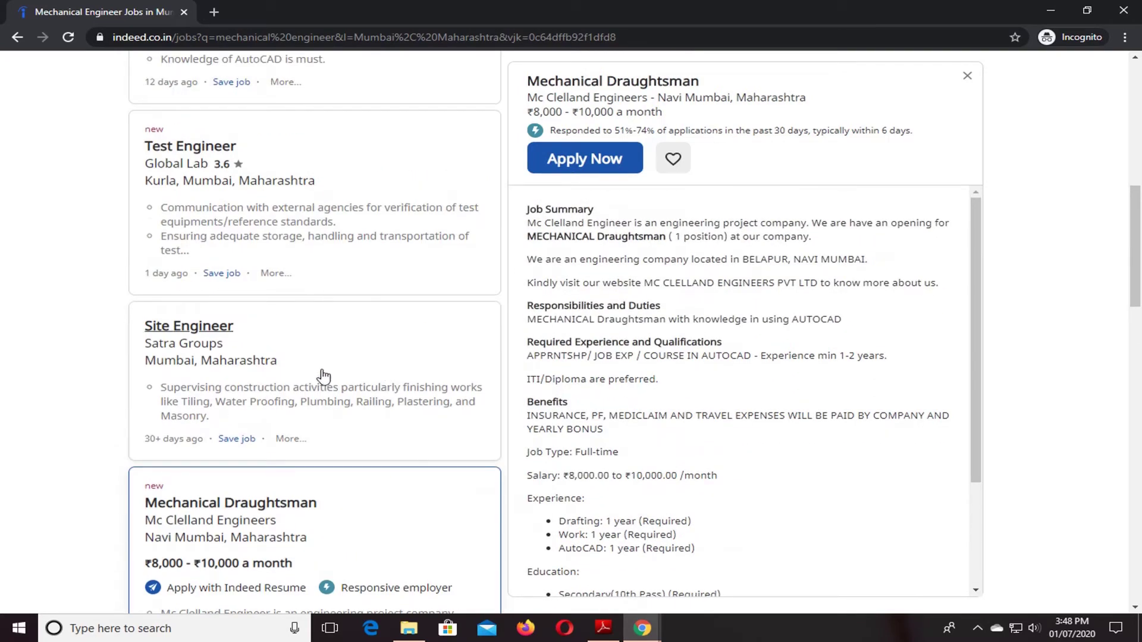
pyautogui.scroll(3, 397, 387)
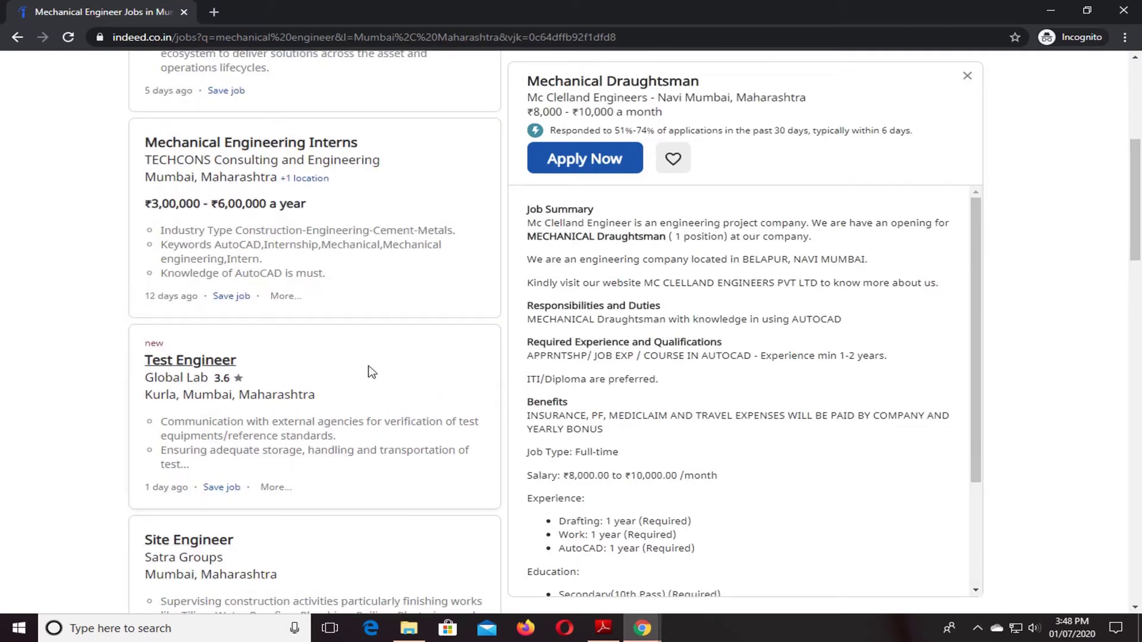
pyautogui.scroll(-3, 365, 454)
pyautogui.scroll(-7, 349, 453)
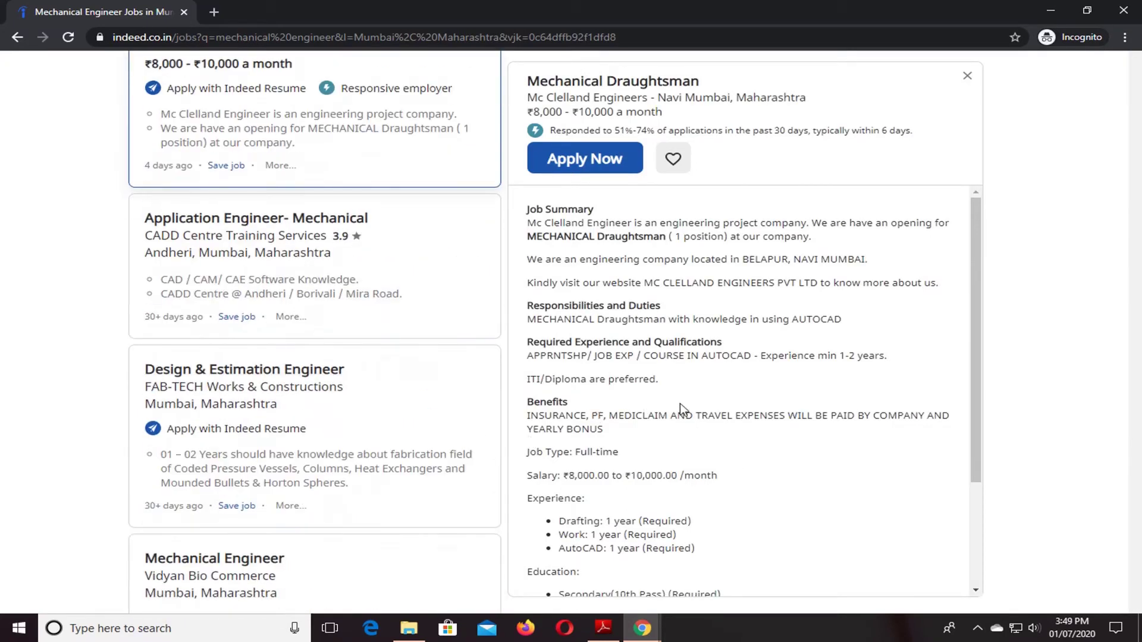
pyautogui.scroll(-3, 717, 416)
pyautogui.scroll(-1, 351, 467)
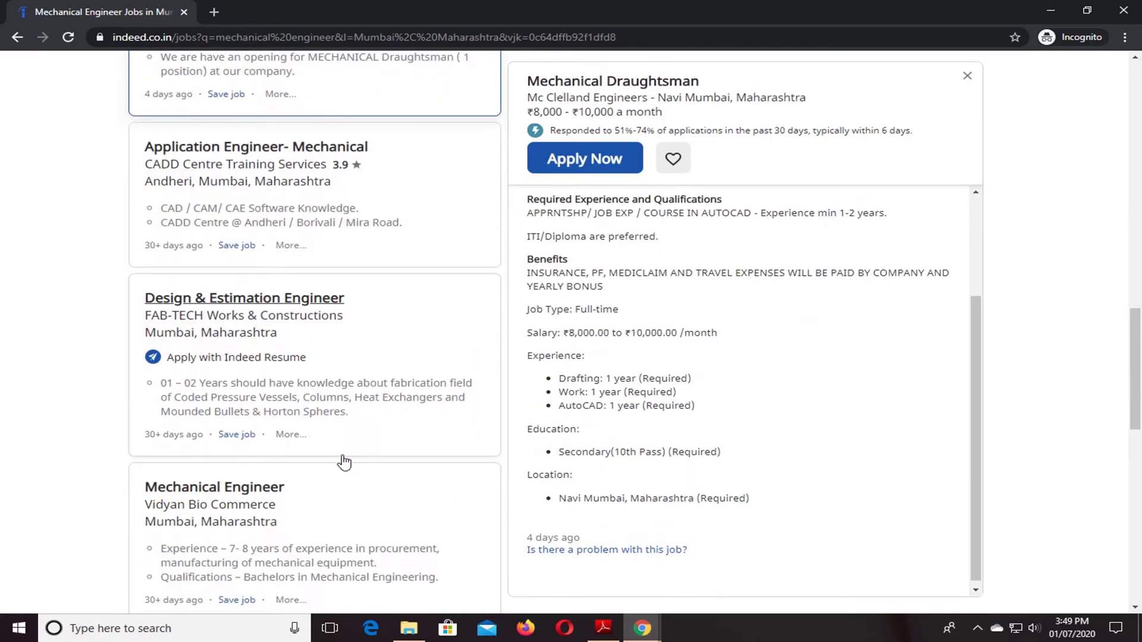
pyautogui.scroll(-2, 1069, 336)
pyautogui.scroll(4, 332, 351)
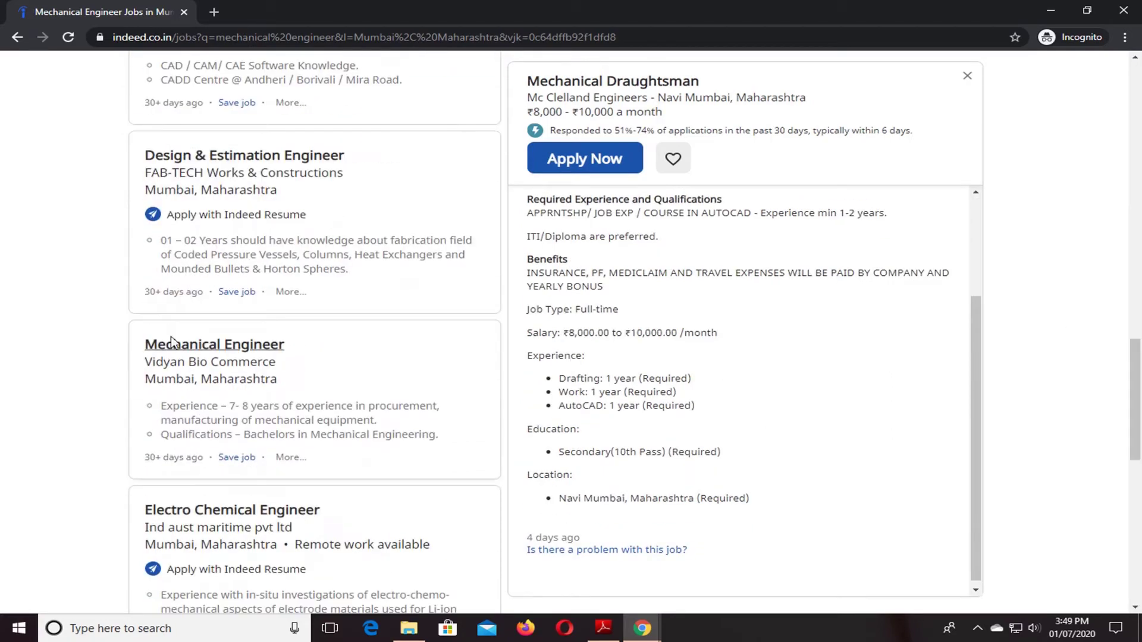
pyautogui.scroll(6, 339, 457)
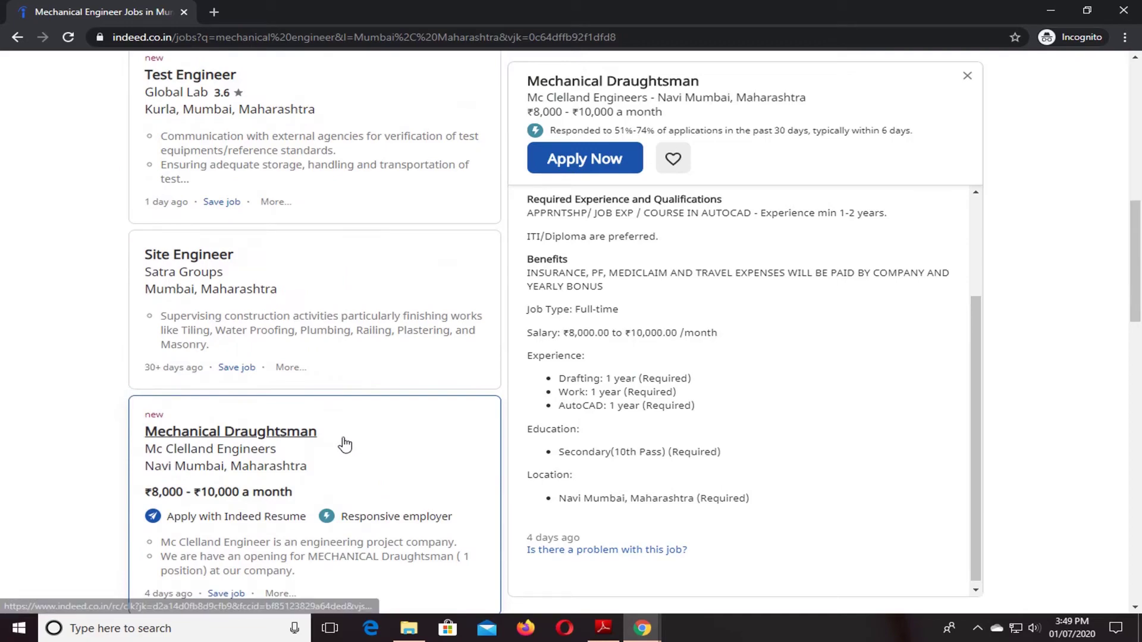
pyautogui.moveTo(1128, 269); pyautogui.dragTo(1136, 161)
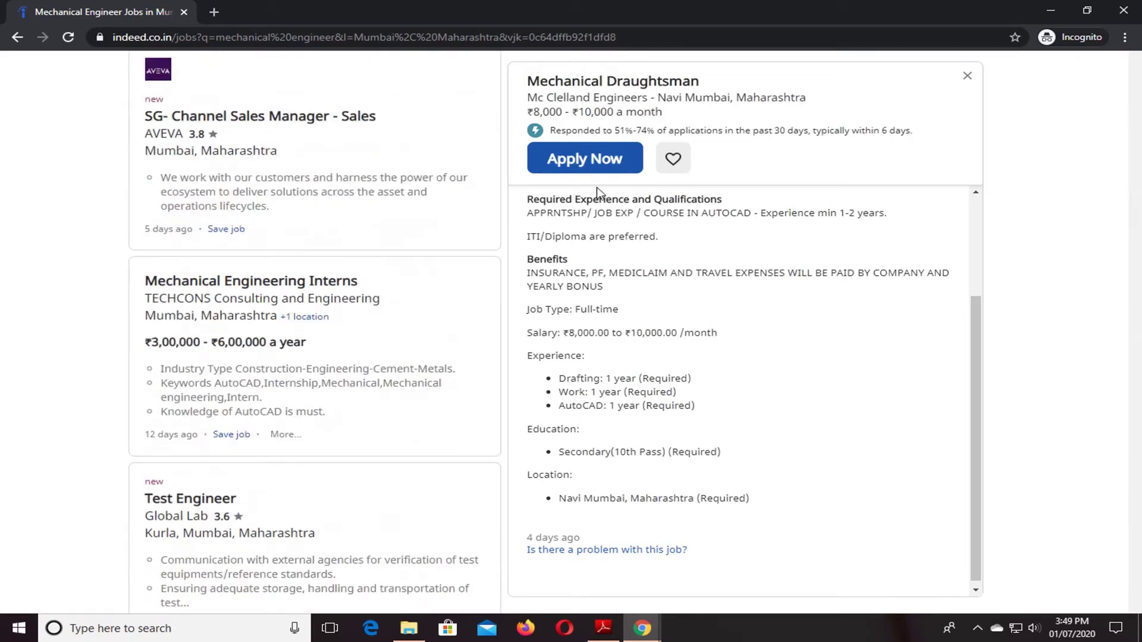
pyautogui.click(596, 160)
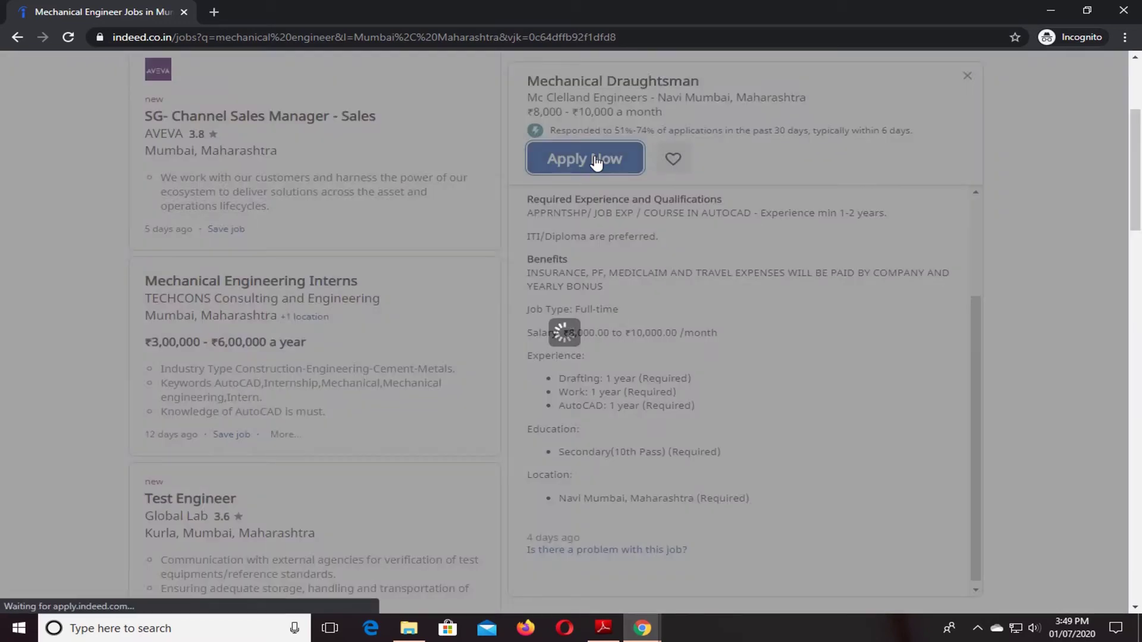
# Check the optional phone number entry and continue the application
pyautogui.scroll(-5, 569, 351)
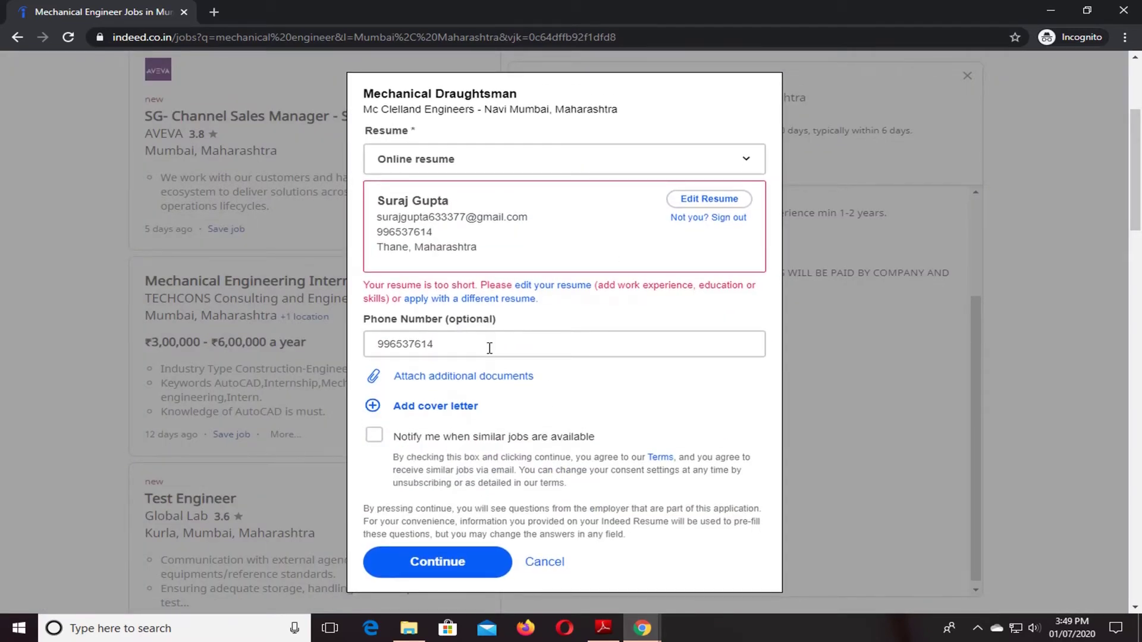
pyautogui.click(490, 347)
pyautogui.click(452, 566)
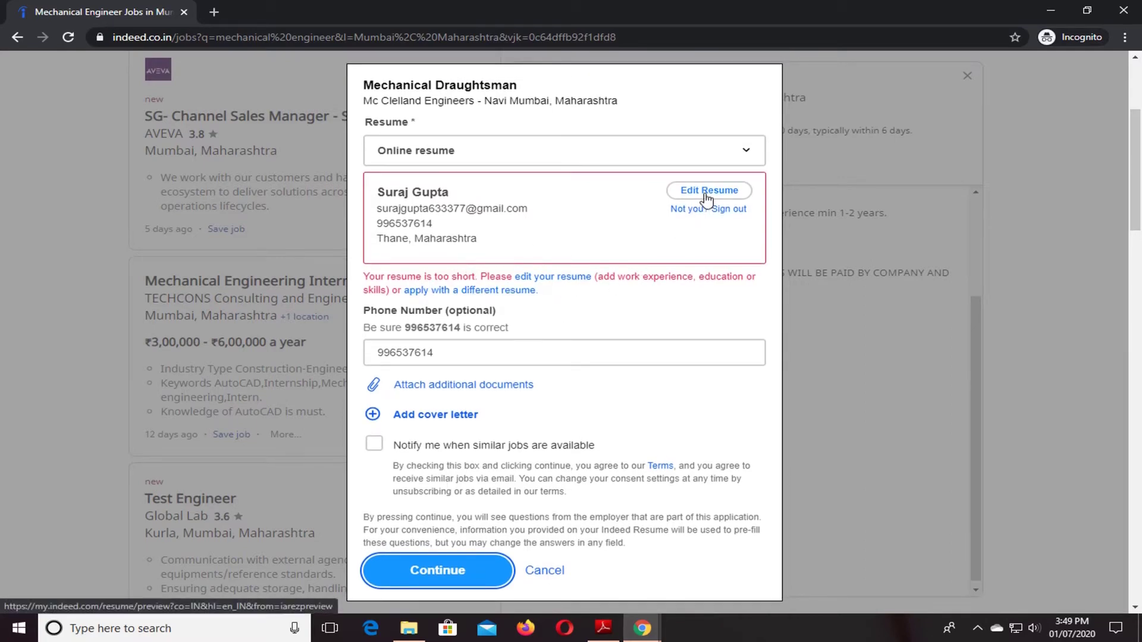
# Look over the resume options and online resume, then cancel the Mechanical Draughtsman application
pyautogui.click(721, 154)
pyautogui.click(719, 152)
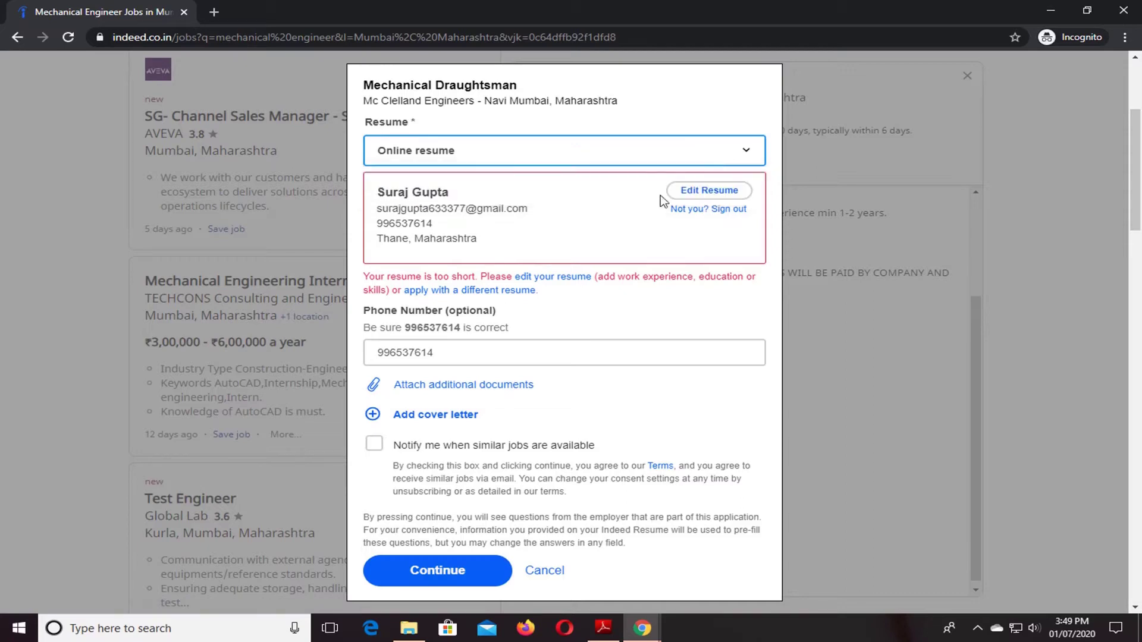
pyautogui.click(693, 198)
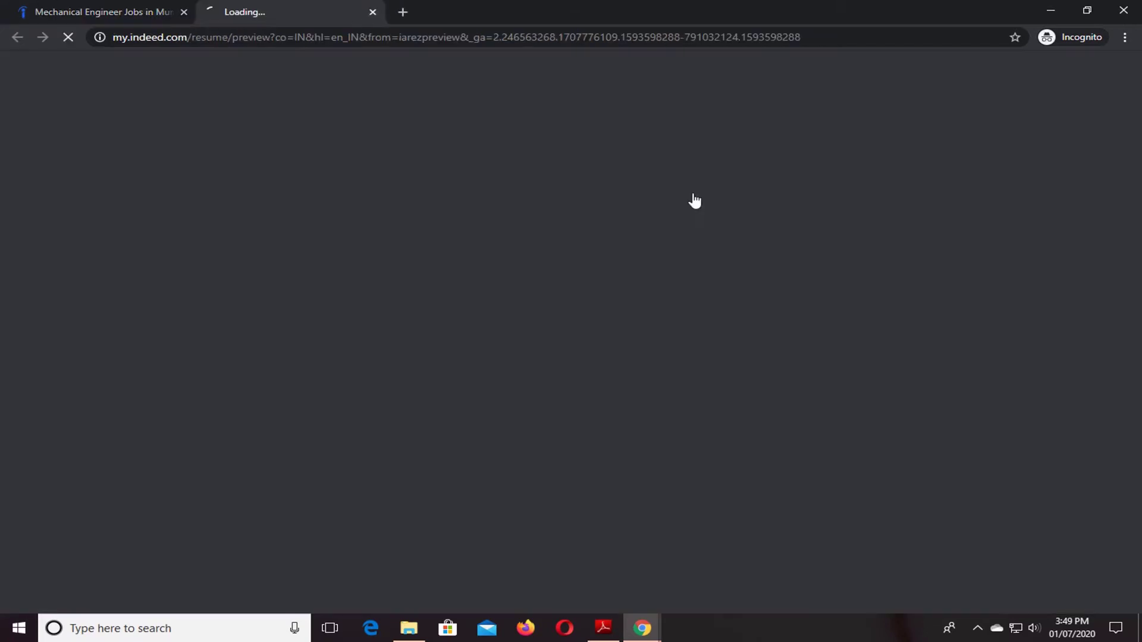
pyautogui.click(374, 12)
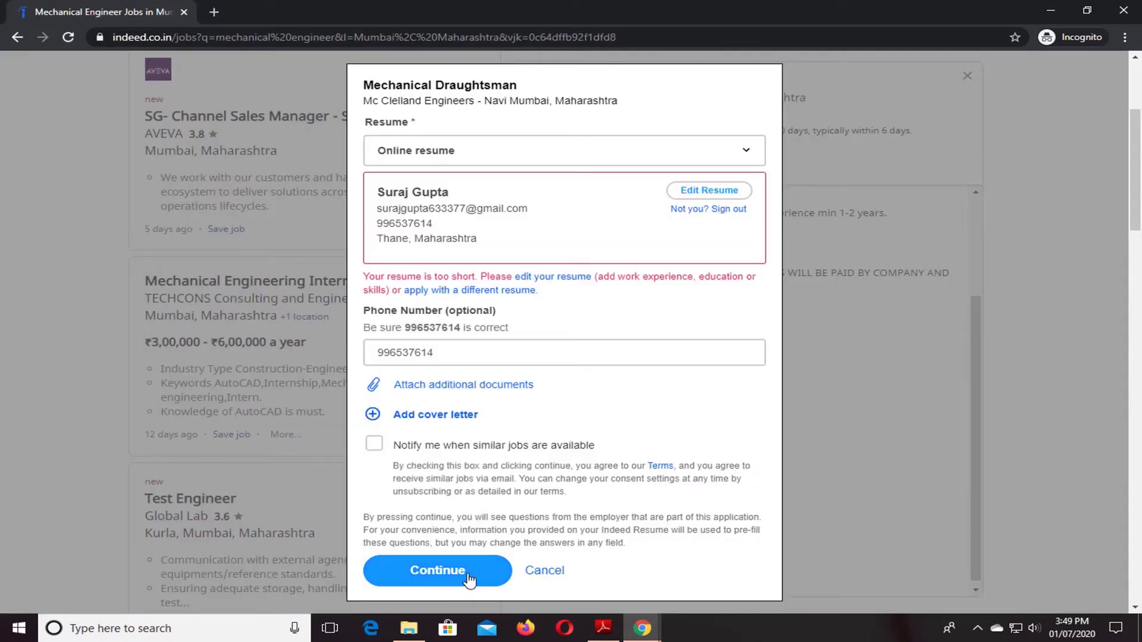
pyautogui.click(544, 571)
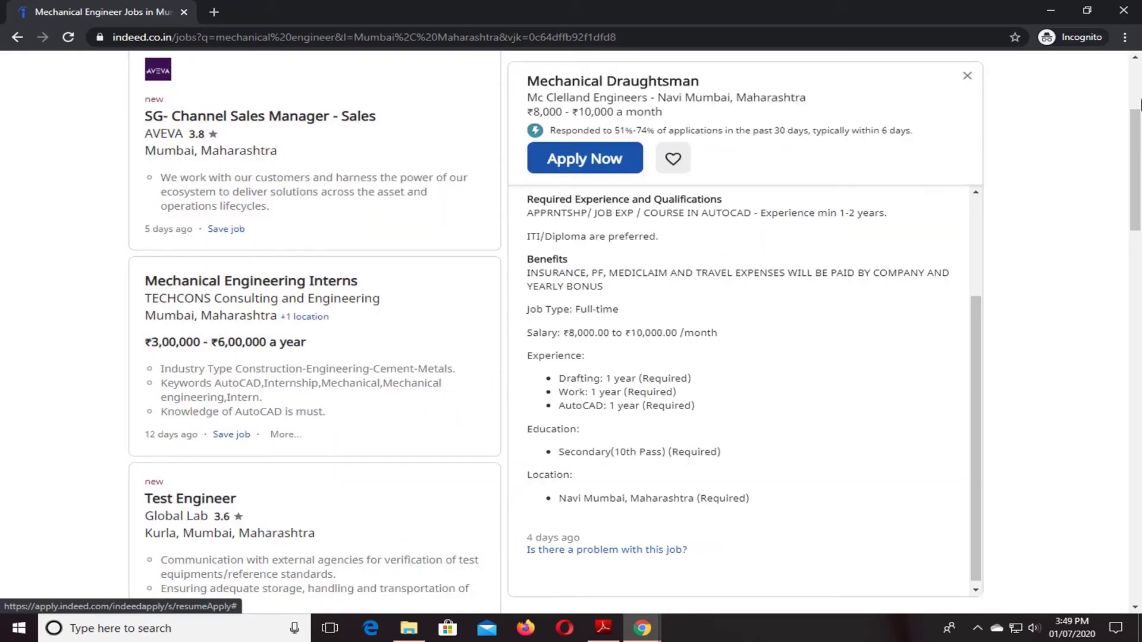
# Return to the previous Indeed results view
pyautogui.scroll(4, 1135, 113)
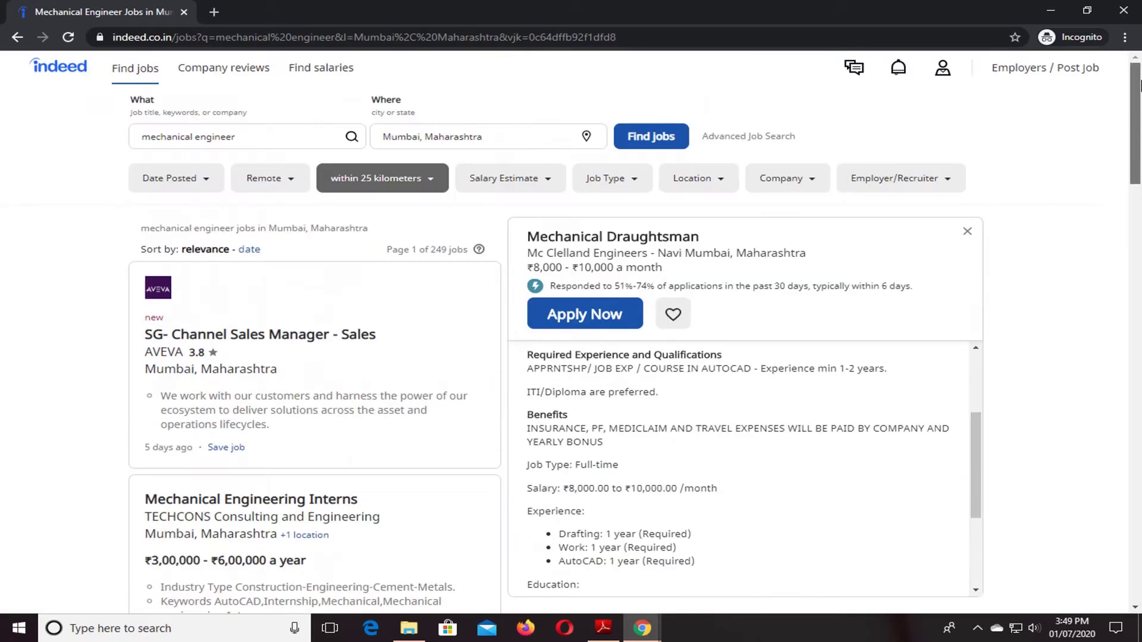
pyautogui.click(16, 38)
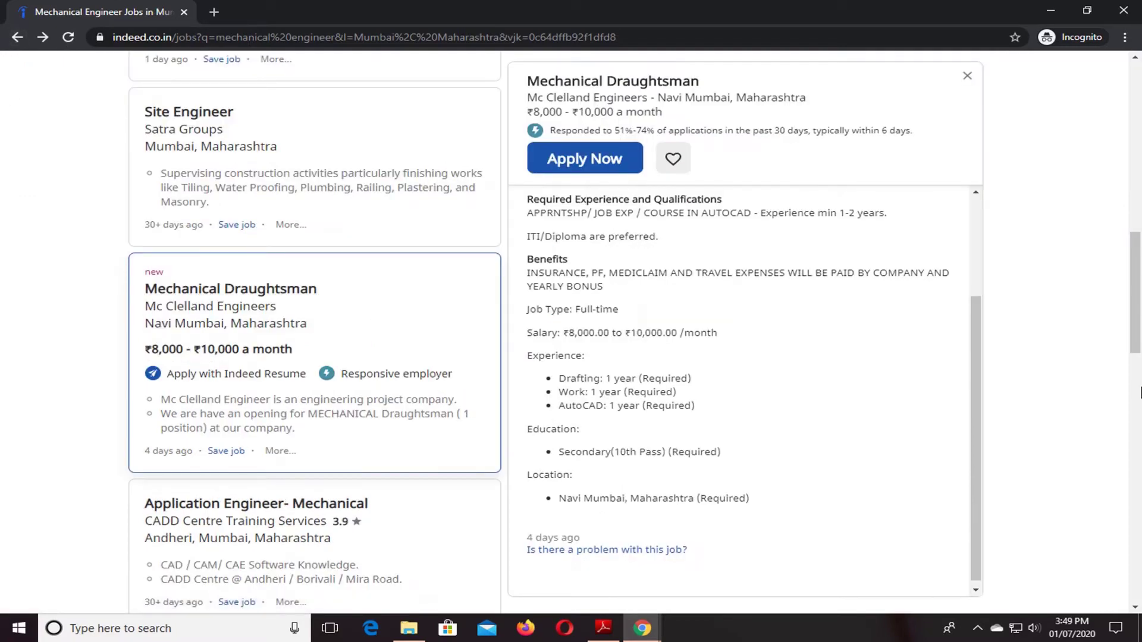
pyautogui.scroll(-8, 1139, 205)
pyautogui.scroll(8, 1135, 279)
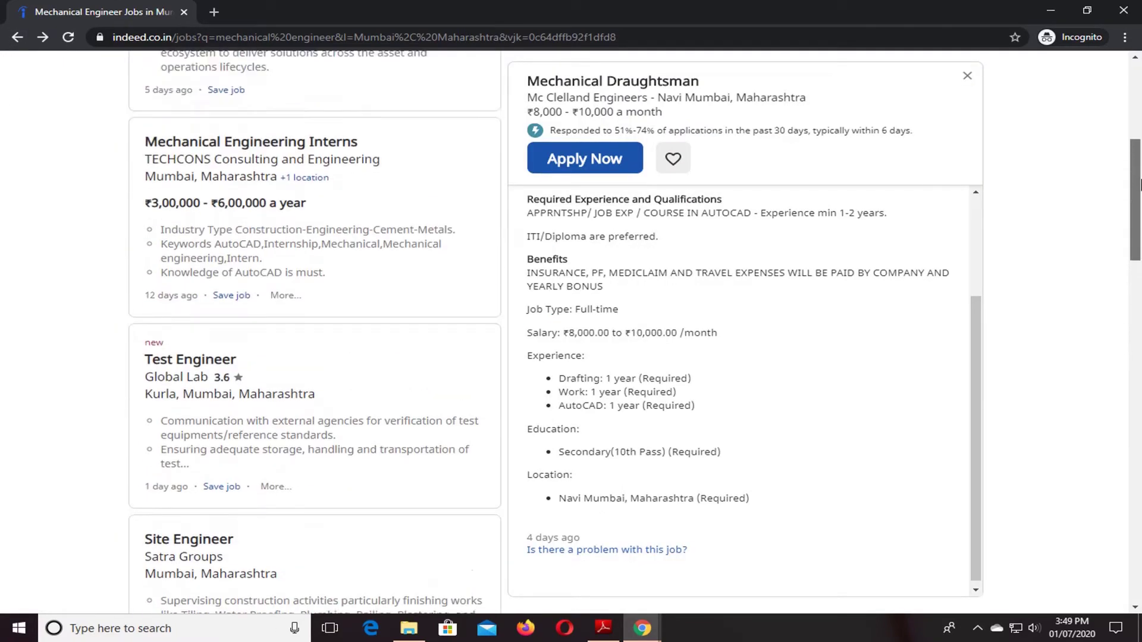
pyautogui.scroll(1, 1136, 125)
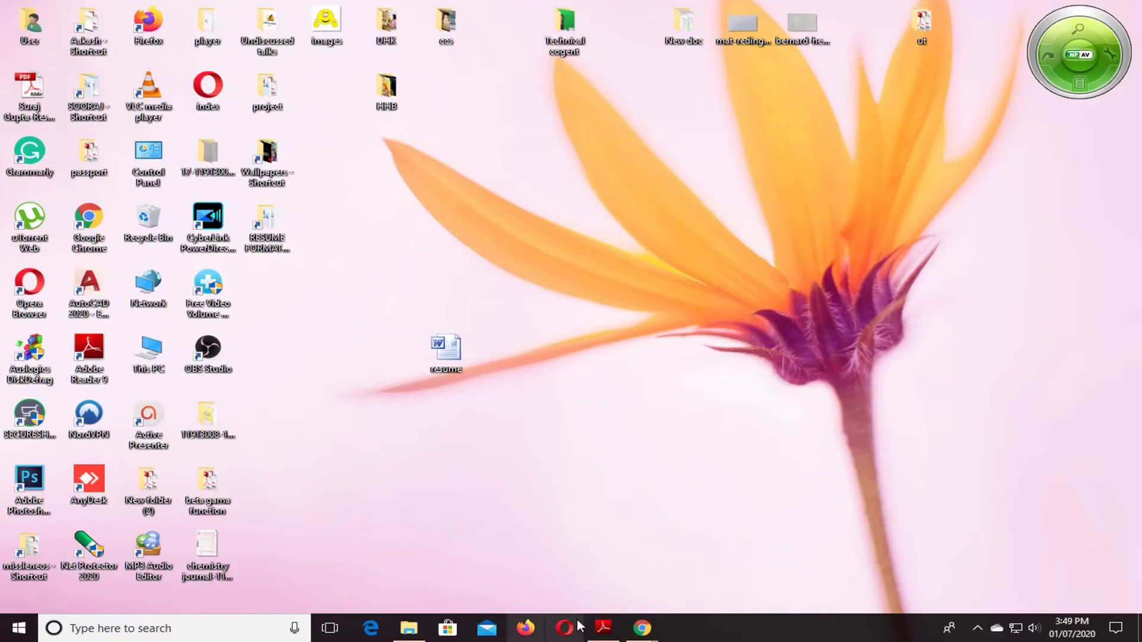
# Bring back the Google results for indeed and open 'Indeed: Job Search India'
pyautogui.moveTo(646, 635)
pyautogui.click(572, 556)
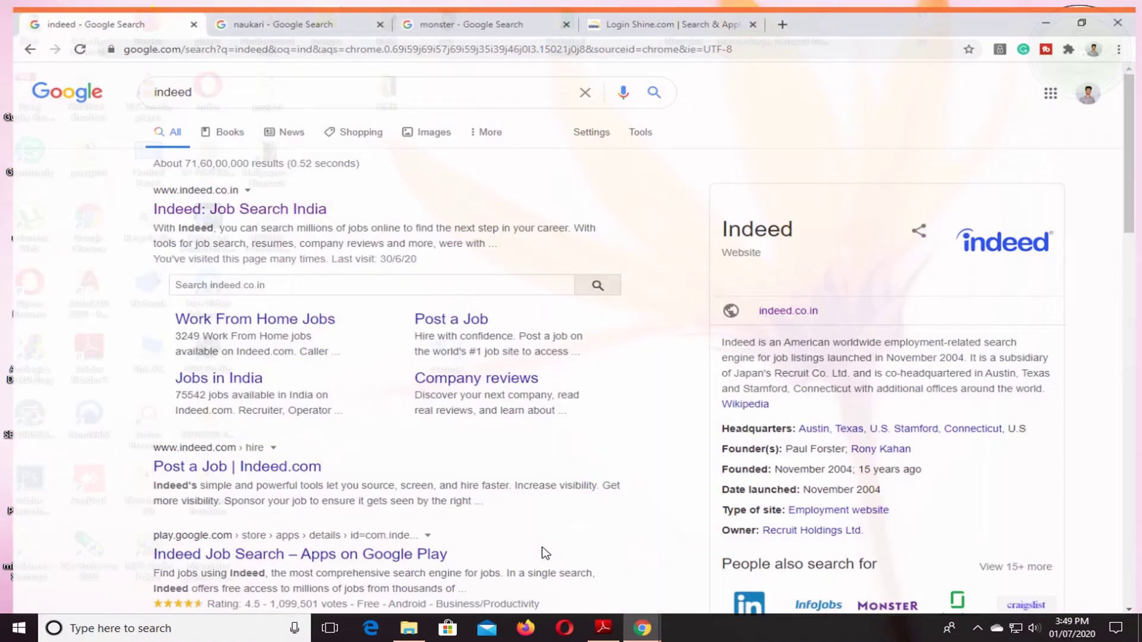
pyautogui.click(209, 201)
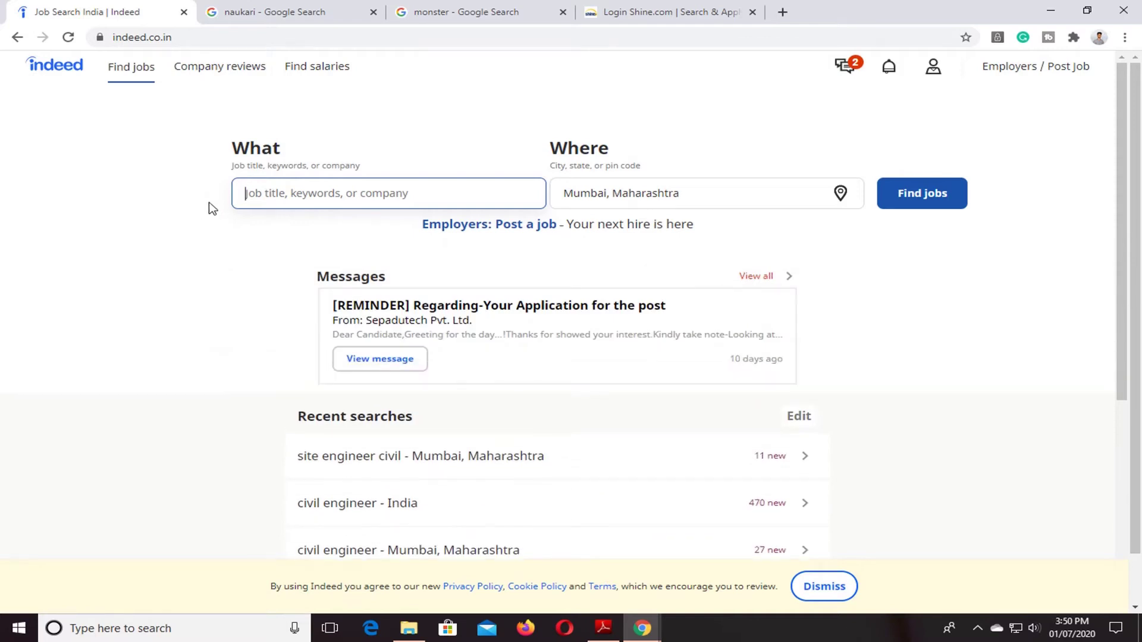
# Open the Messages inbox from the indeed.co.in top bar
pyautogui.click(852, 75)
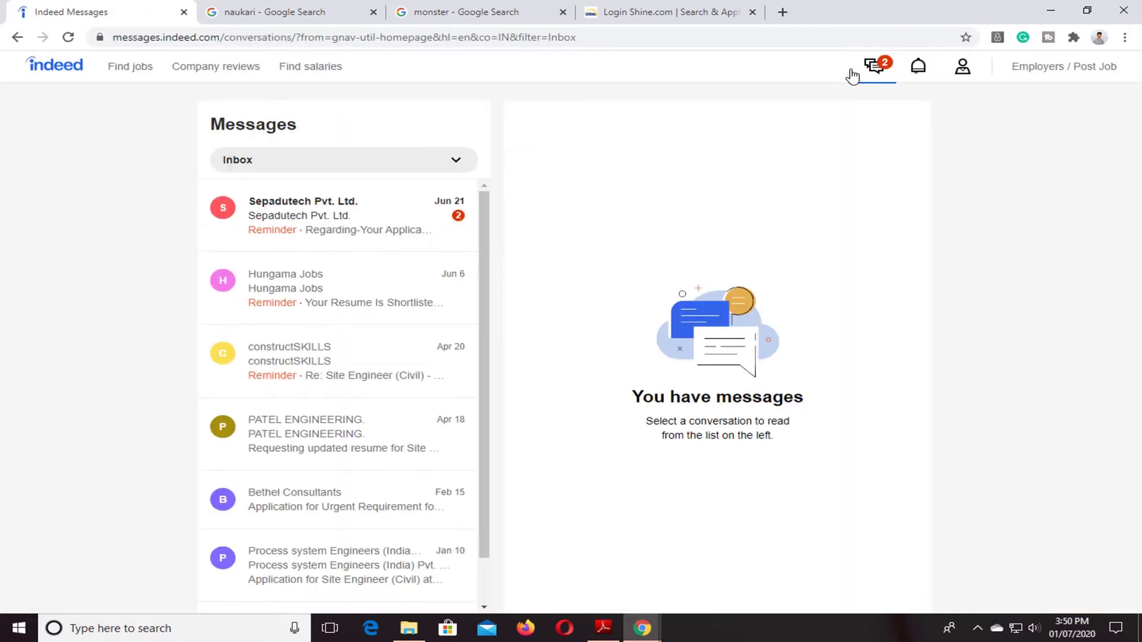
# Read Sepadutech's Covid-19 hiring-freeze message about the Civil and Structural Engineer post, then return to the inbox
pyautogui.click(317, 219)
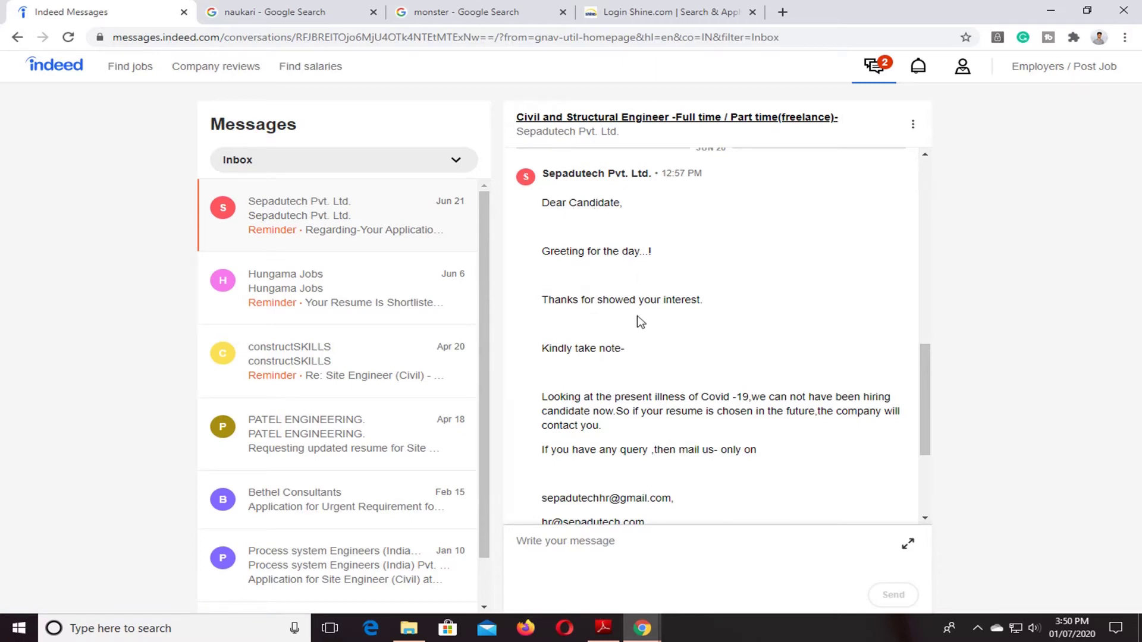
pyautogui.scroll(-1, 591, 372)
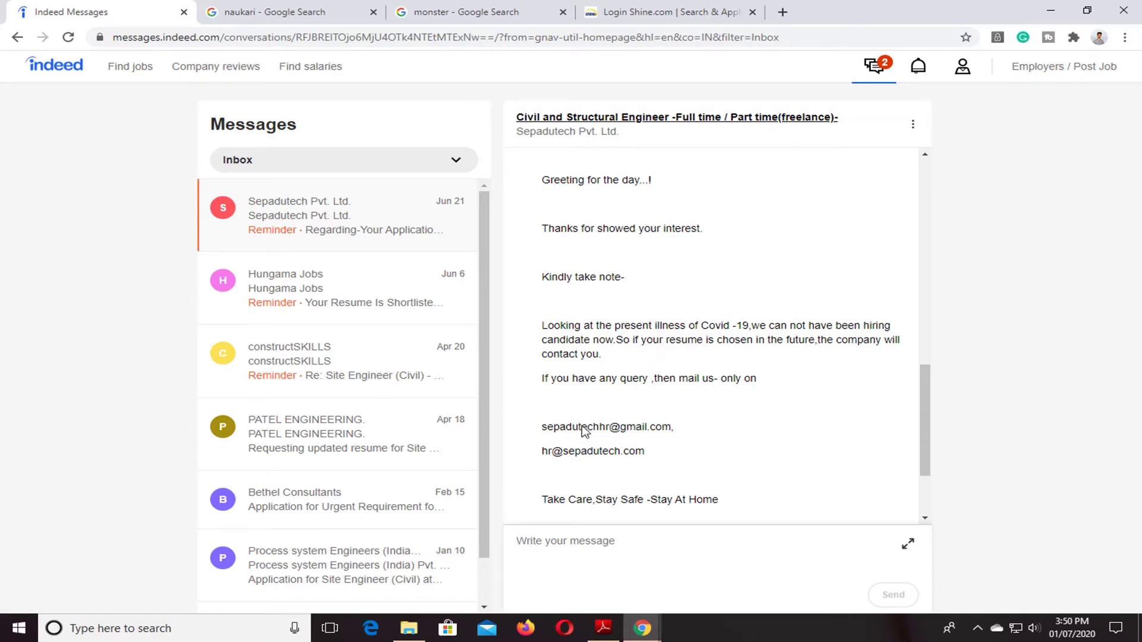
pyautogui.scroll(-2, 791, 398)
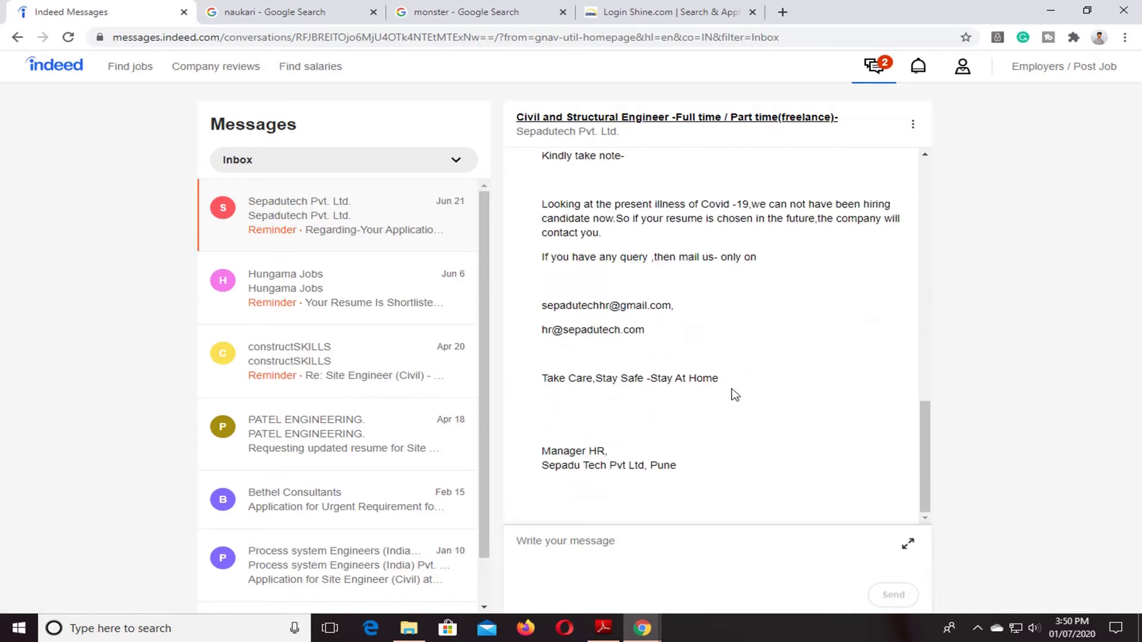
pyautogui.scroll(5, 749, 393)
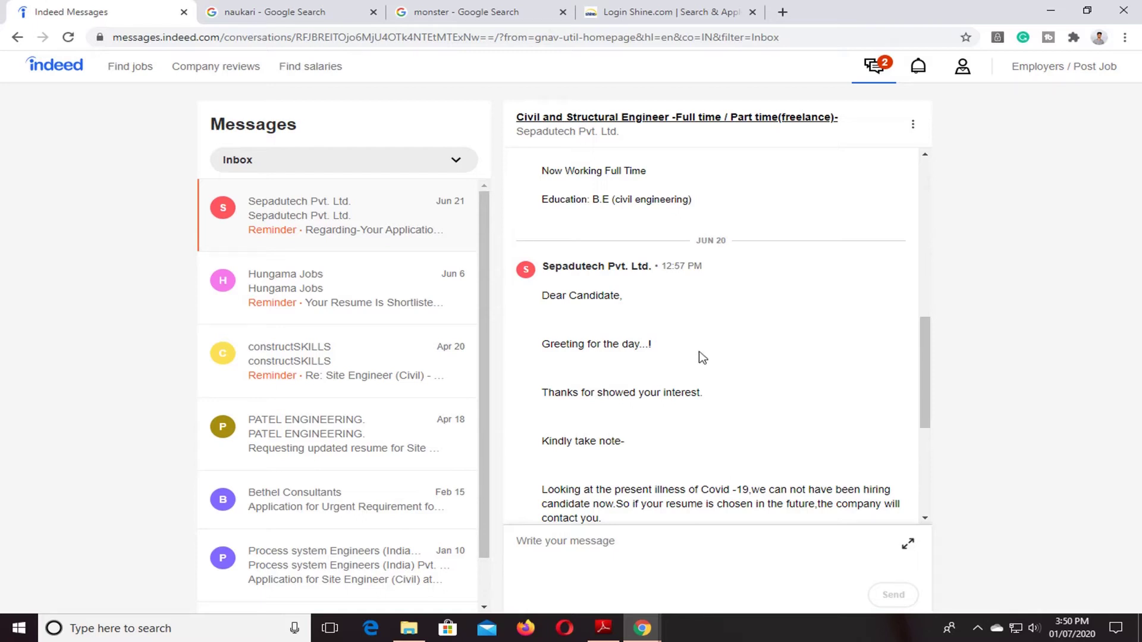
pyautogui.scroll(-1, 373, 336)
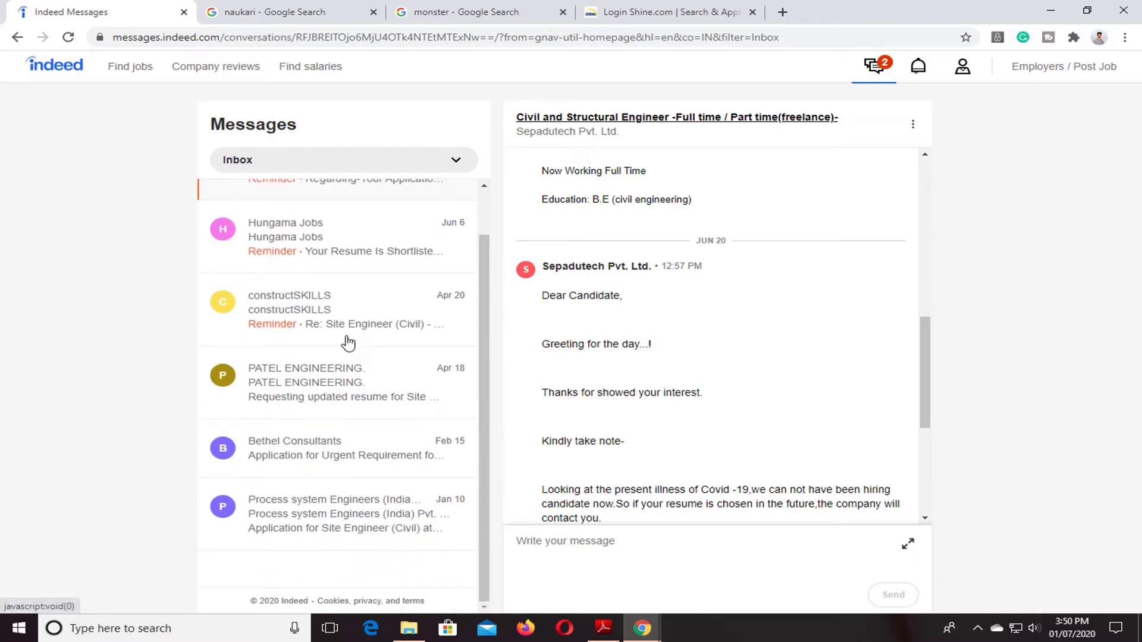
pyautogui.scroll(1, 371, 372)
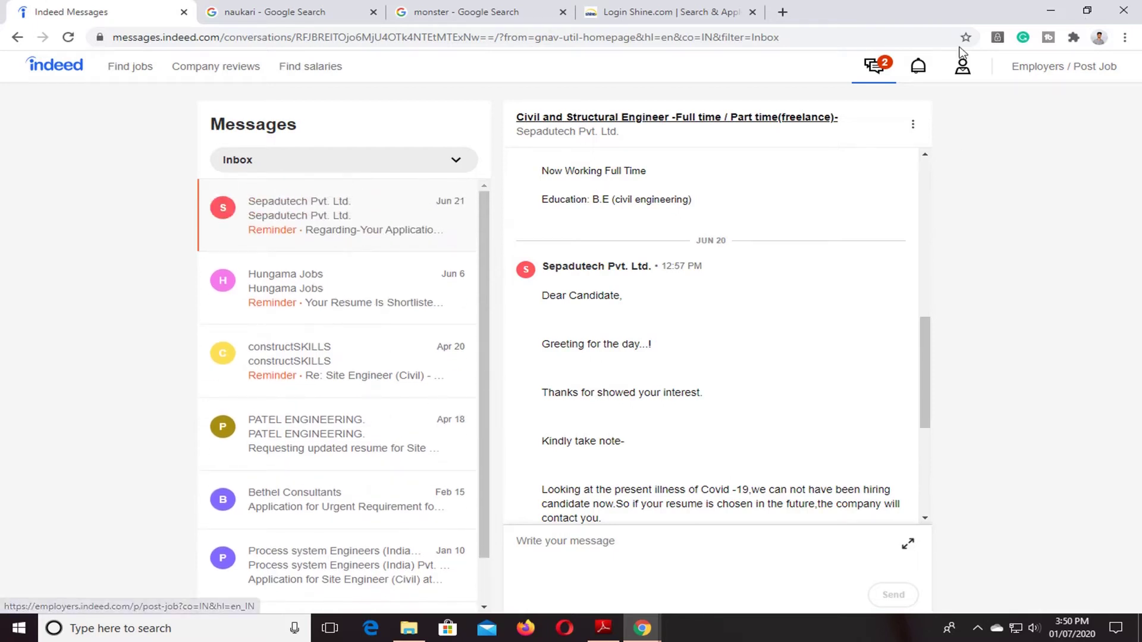
pyautogui.click(880, 72)
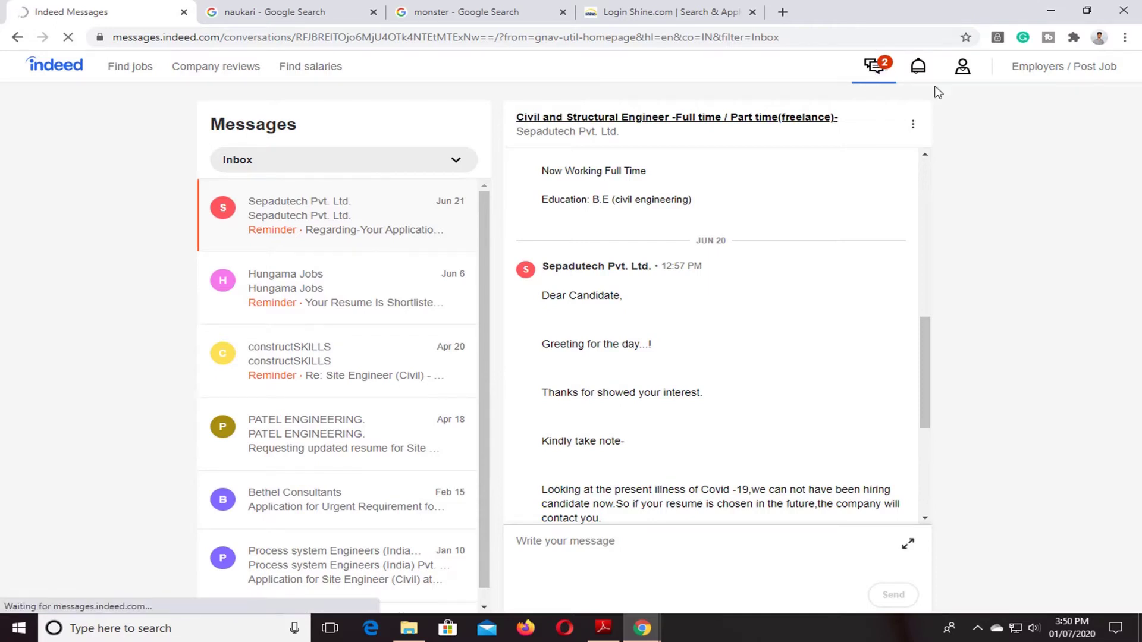
pyautogui.click(963, 71)
# Open the saved online resume profile and scroll through it
pyautogui.click(820, 160)
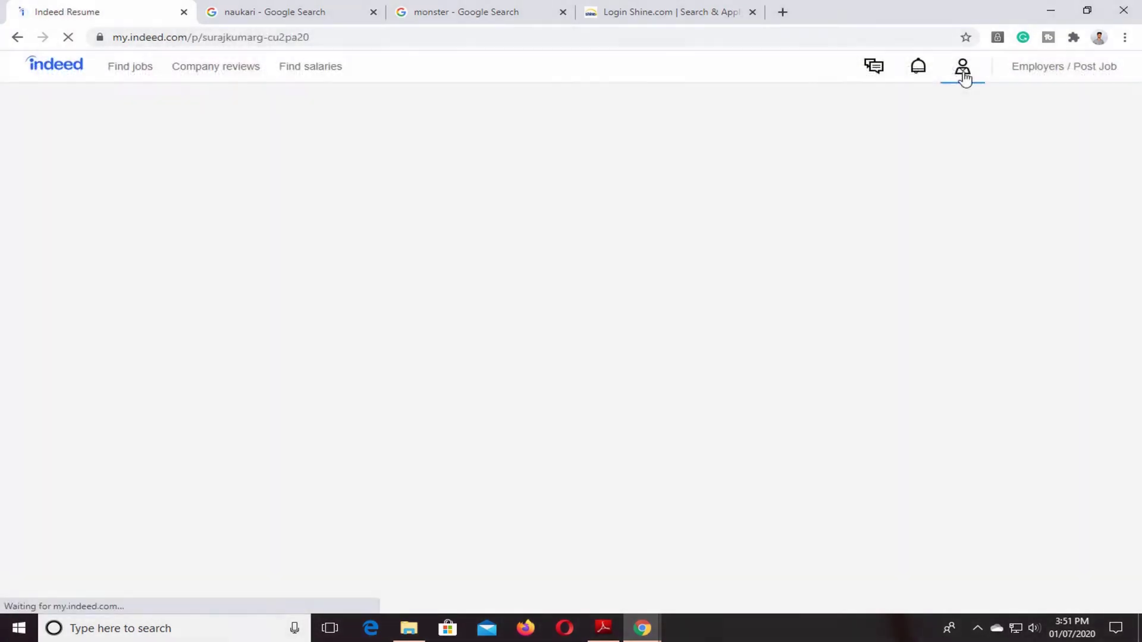
pyautogui.click(963, 73)
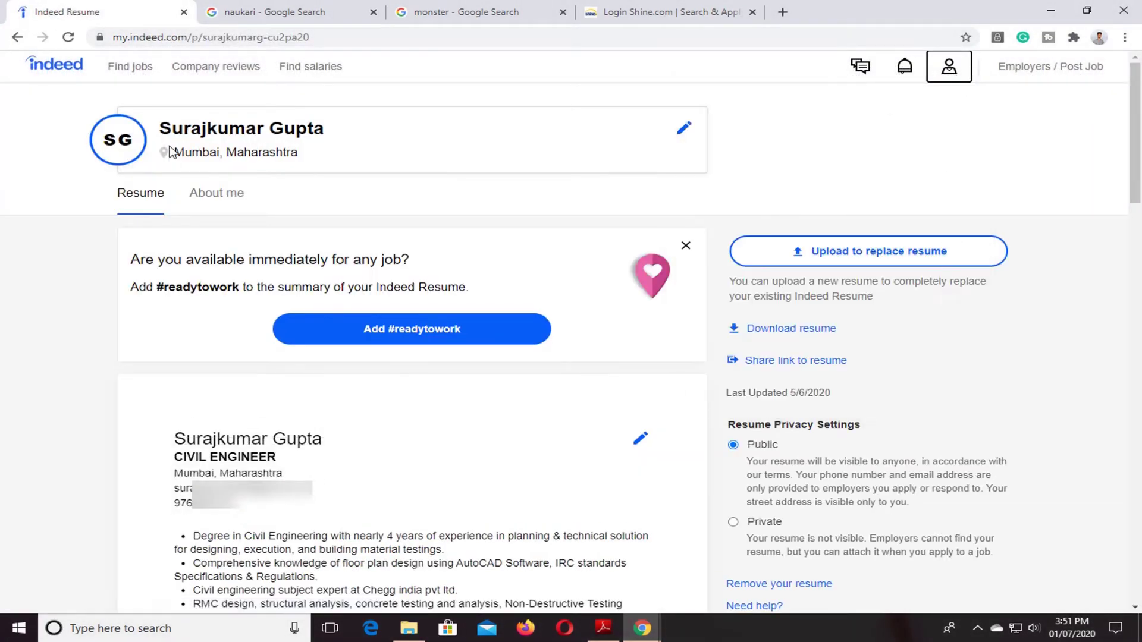
pyautogui.scroll(-18, 652, 428)
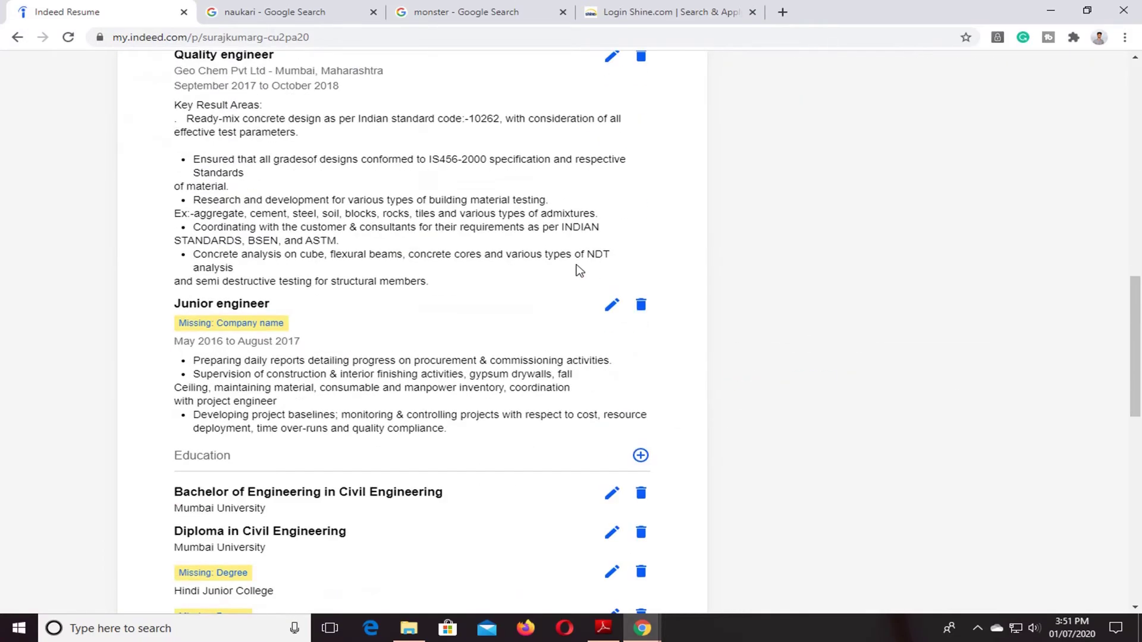
pyautogui.scroll(-5, 574, 273)
pyautogui.scroll(6, 562, 271)
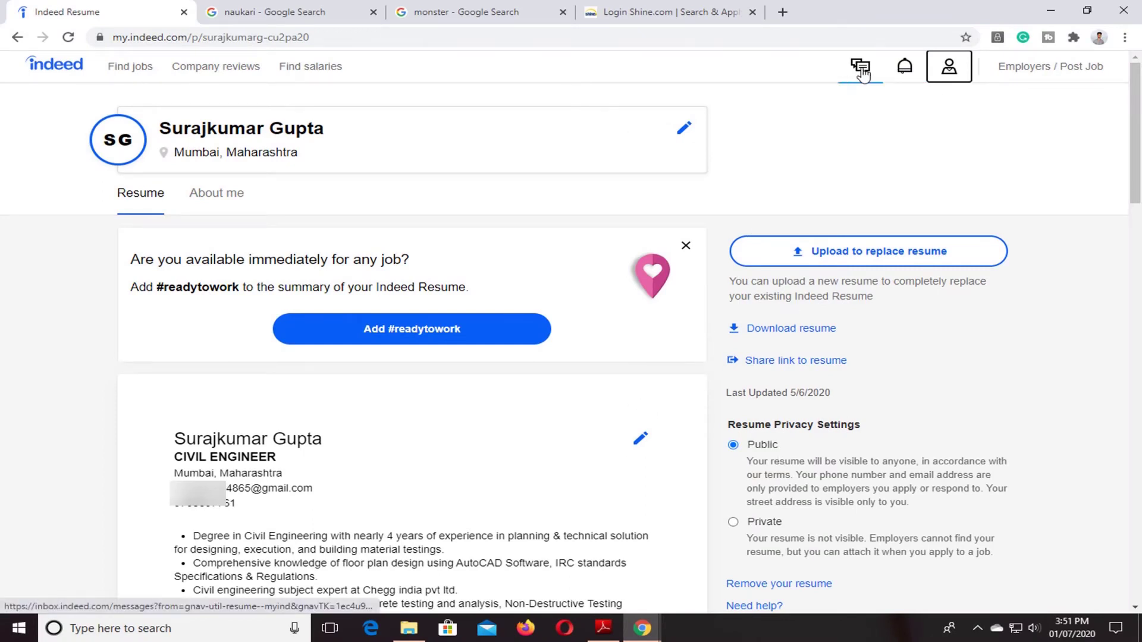
# View the Notifications page with 5 new application alerts, then go back to Messages
pyautogui.click(967, 70)
pyautogui.click(956, 65)
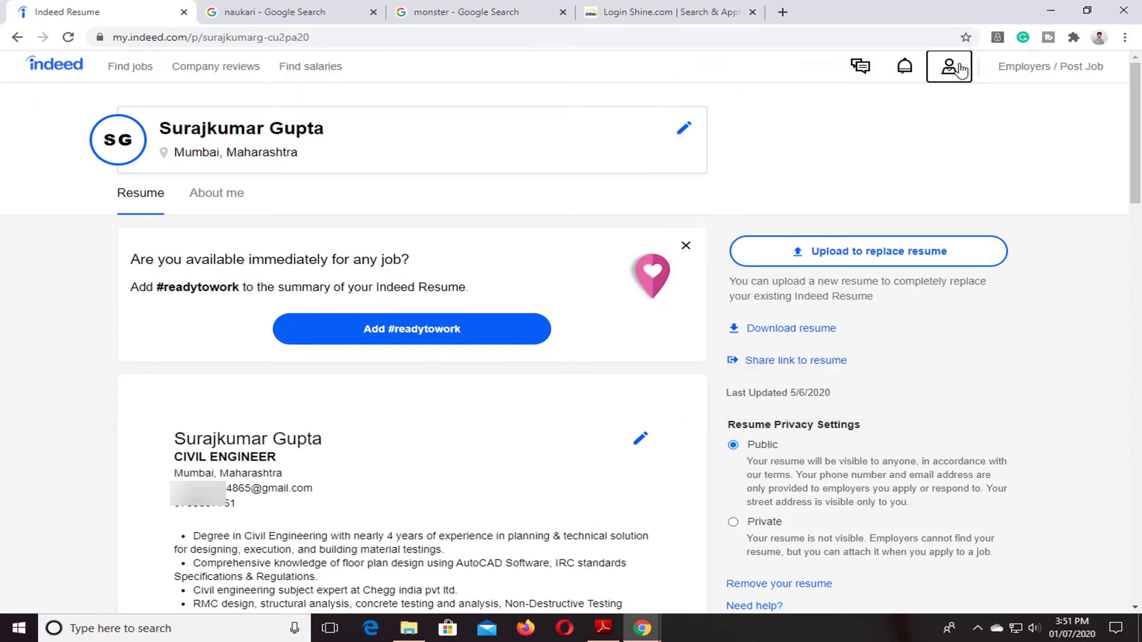
pyautogui.click(903, 68)
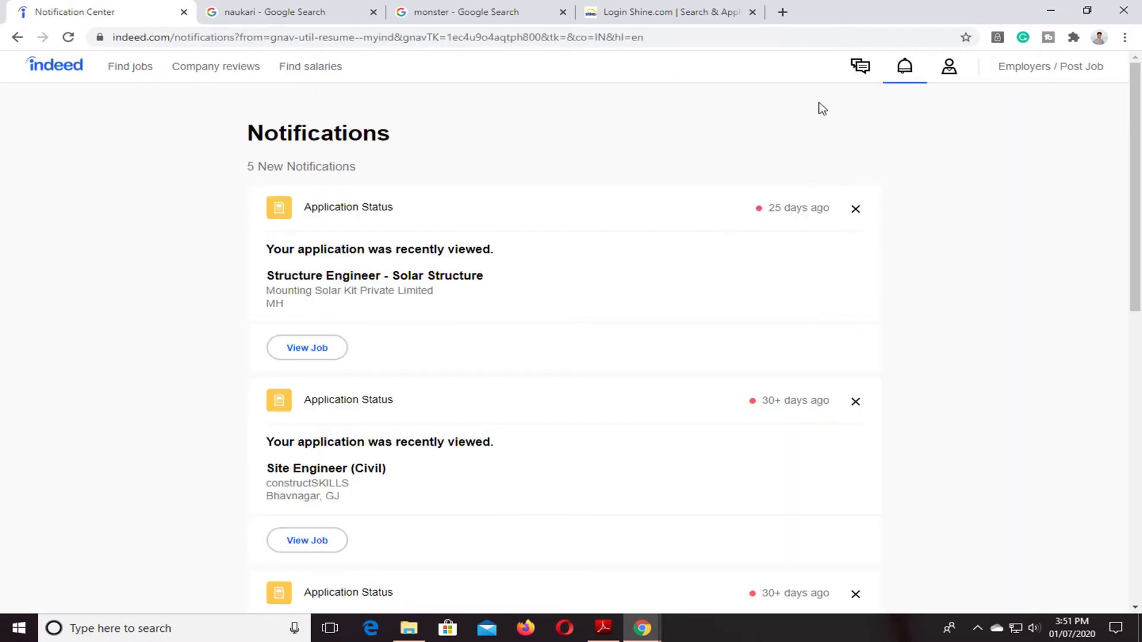
pyautogui.click(857, 70)
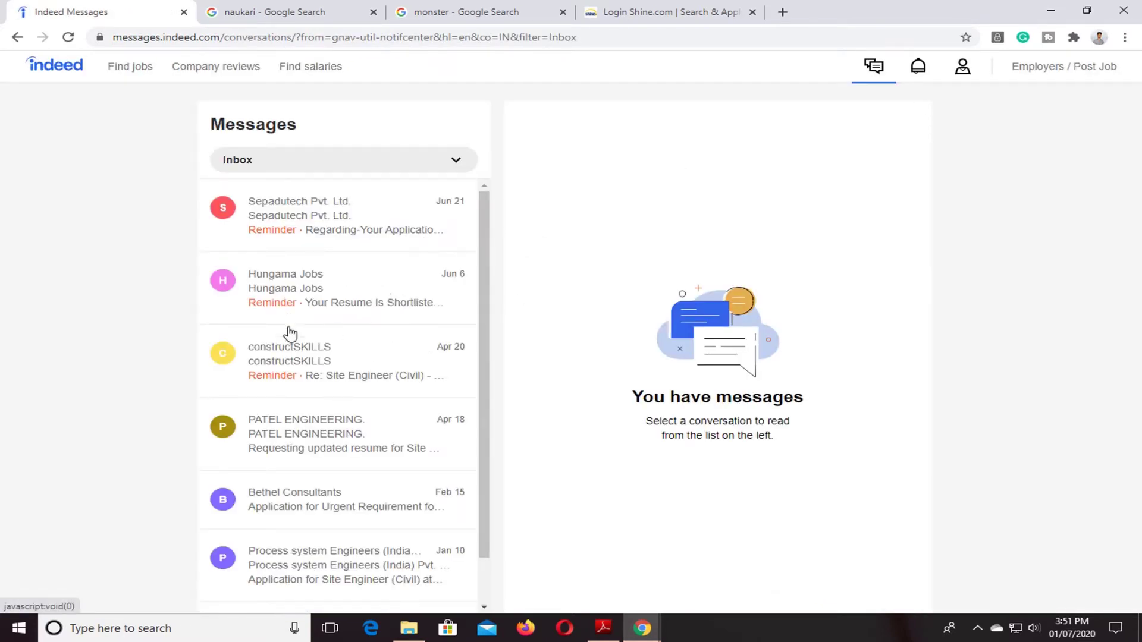
# Read the PATEL ENGINEERING message and Bethel Consultants' updated-CV request, then return to the job search home
pyautogui.click(324, 438)
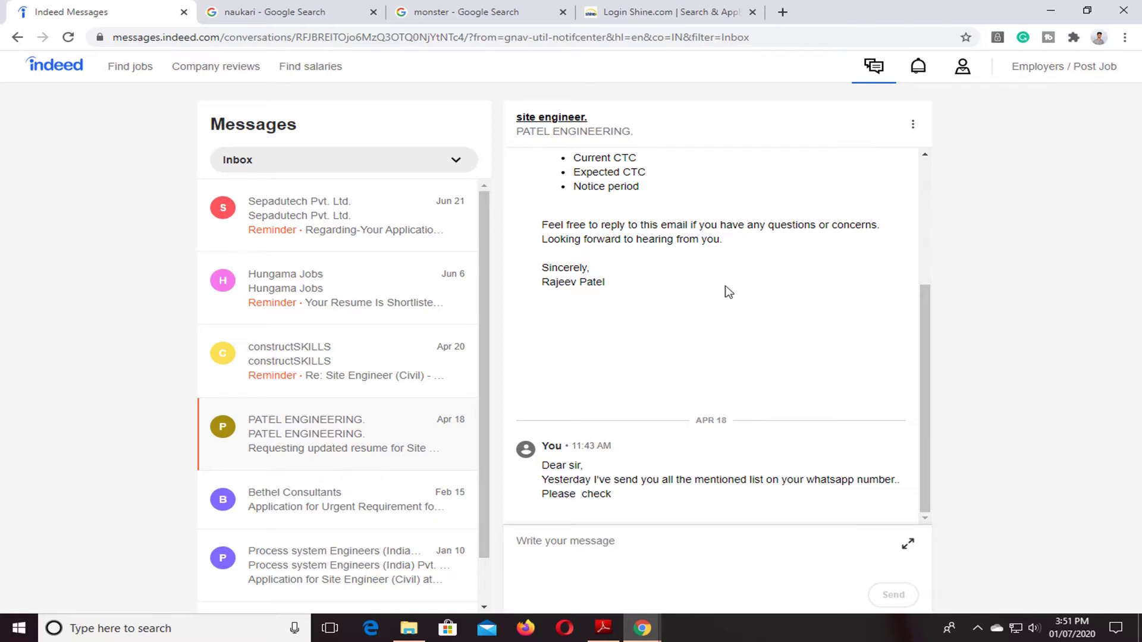
pyautogui.click(321, 516)
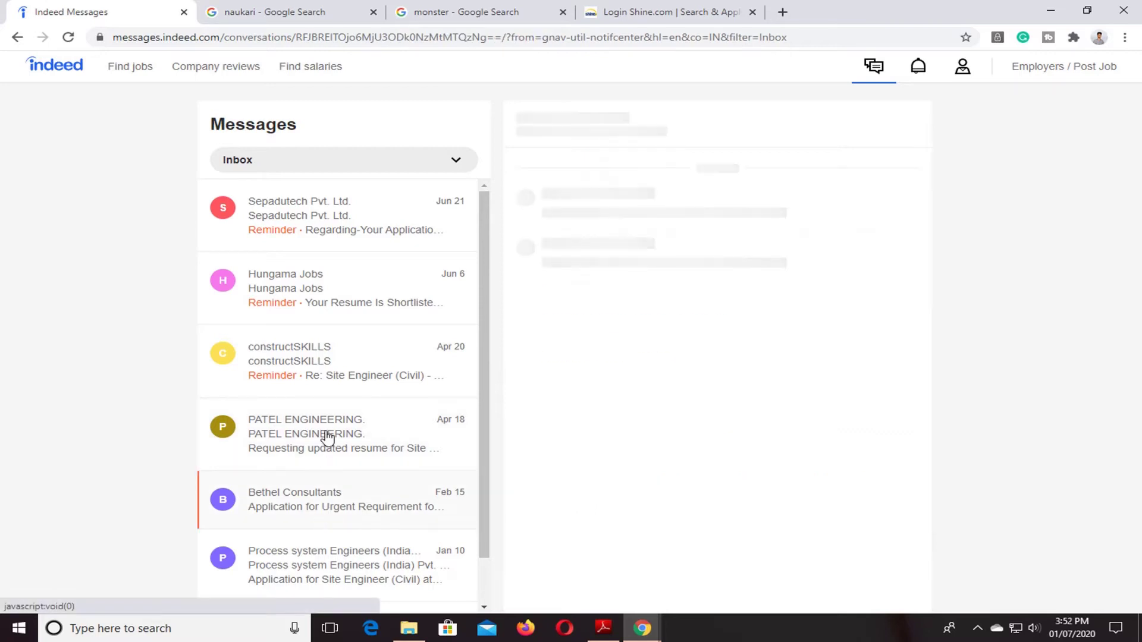
pyautogui.scroll(-1, 325, 484)
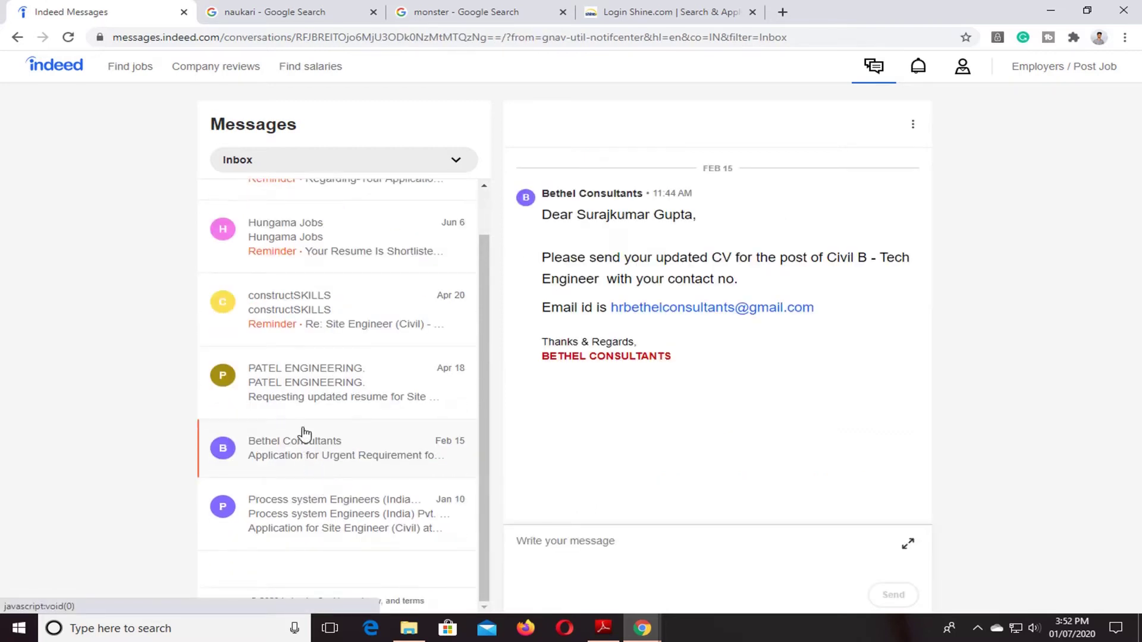
pyautogui.scroll(1, 333, 404)
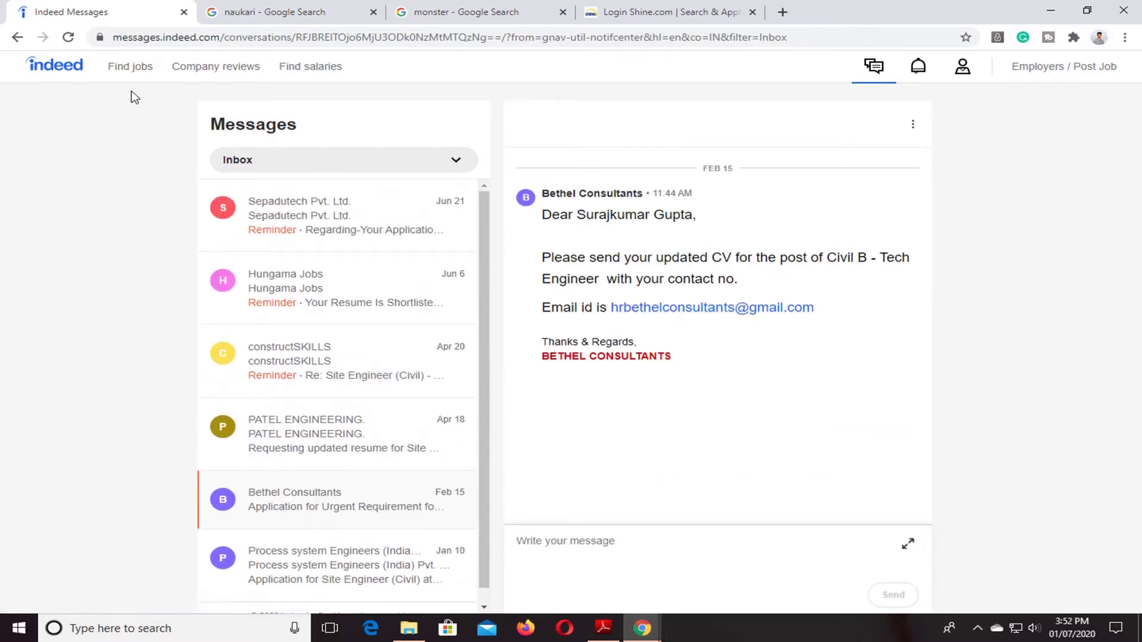
pyautogui.click(131, 70)
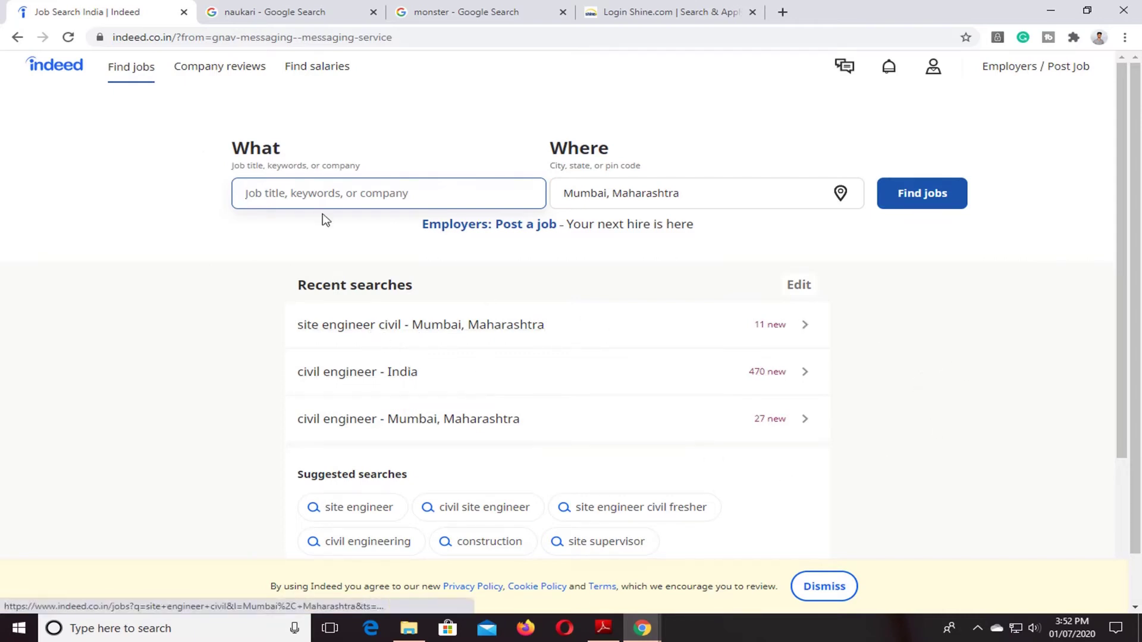
# Rerun the 'site engineer civil' search in Mumbai and browse the 11 results
pyautogui.click(412, 329)
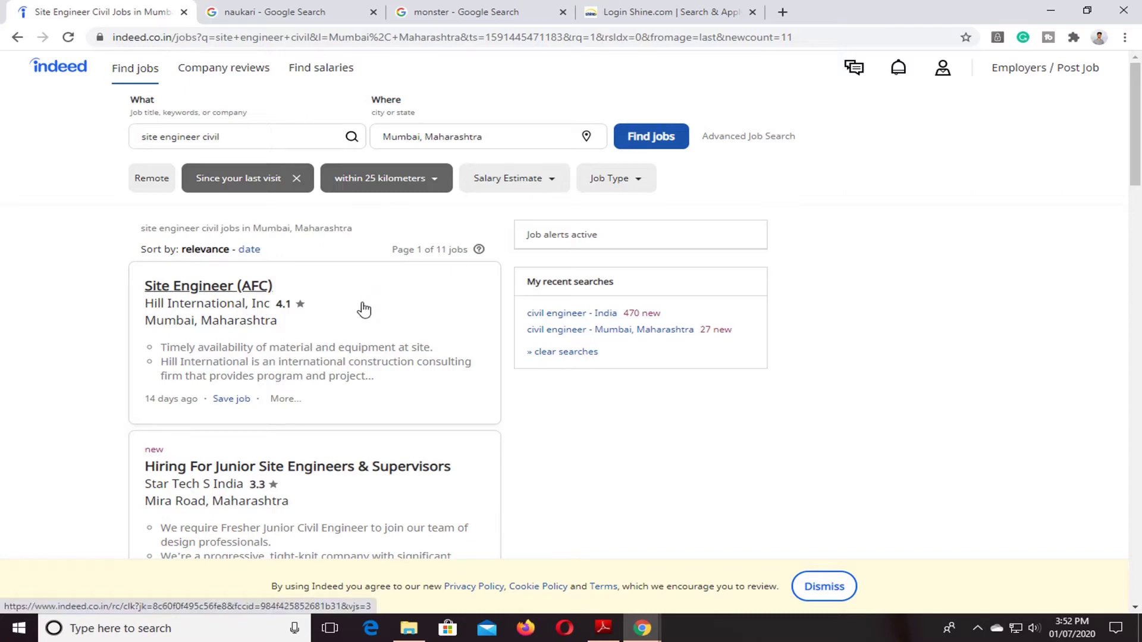
pyautogui.scroll(-1, 170, 341)
pyautogui.scroll(-2, 196, 380)
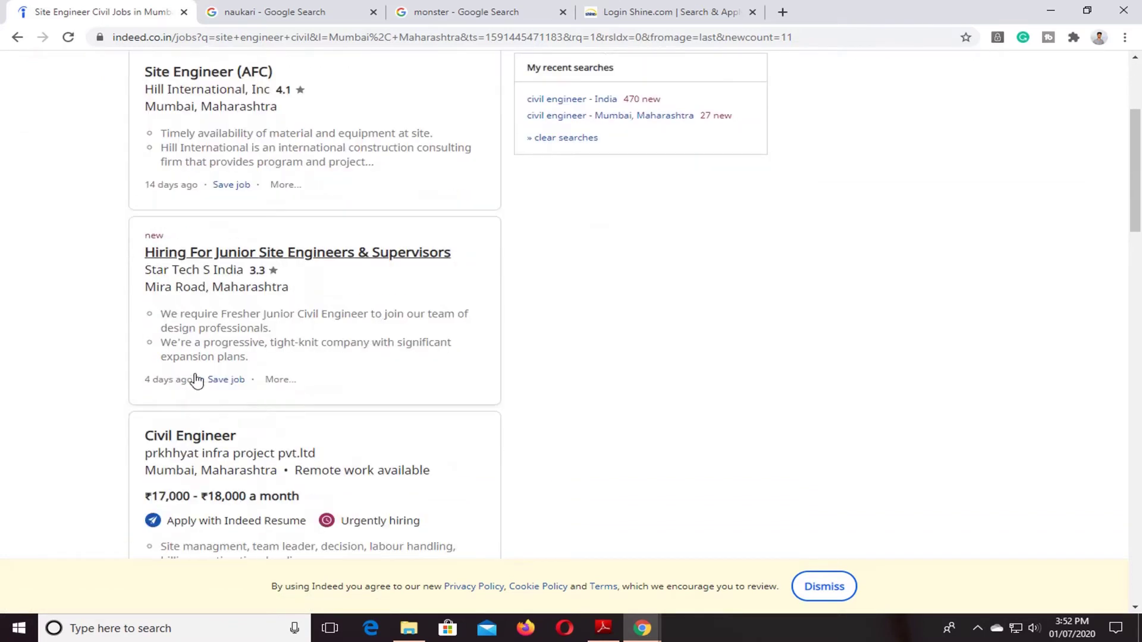
pyautogui.scroll(-2, 179, 389)
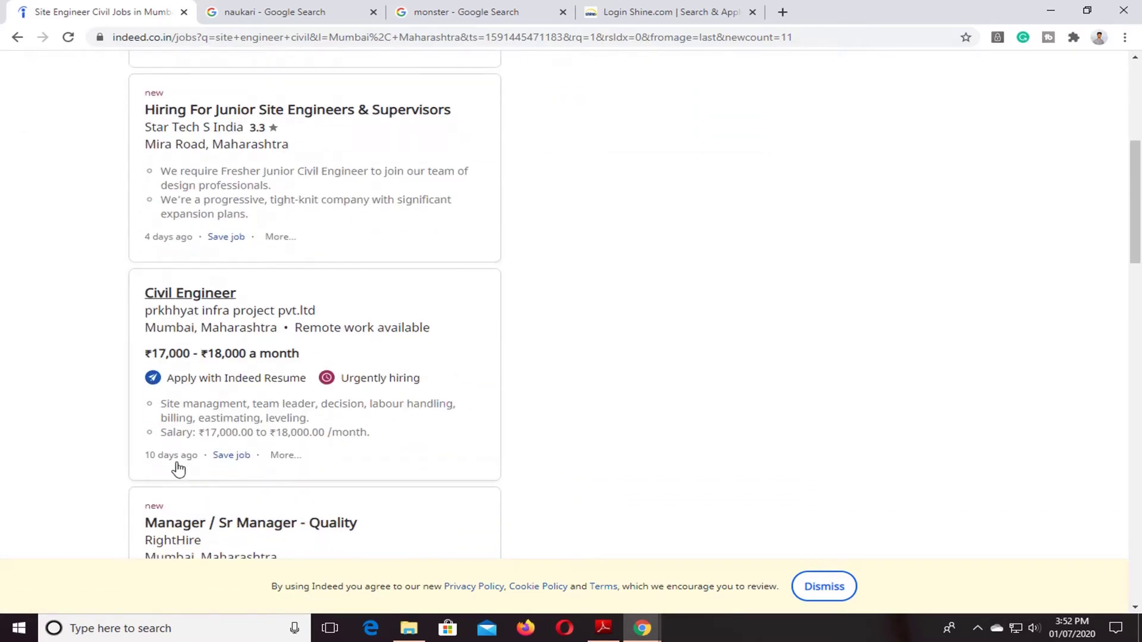
pyautogui.scroll(-3, 167, 468)
pyautogui.scroll(-1, 387, 392)
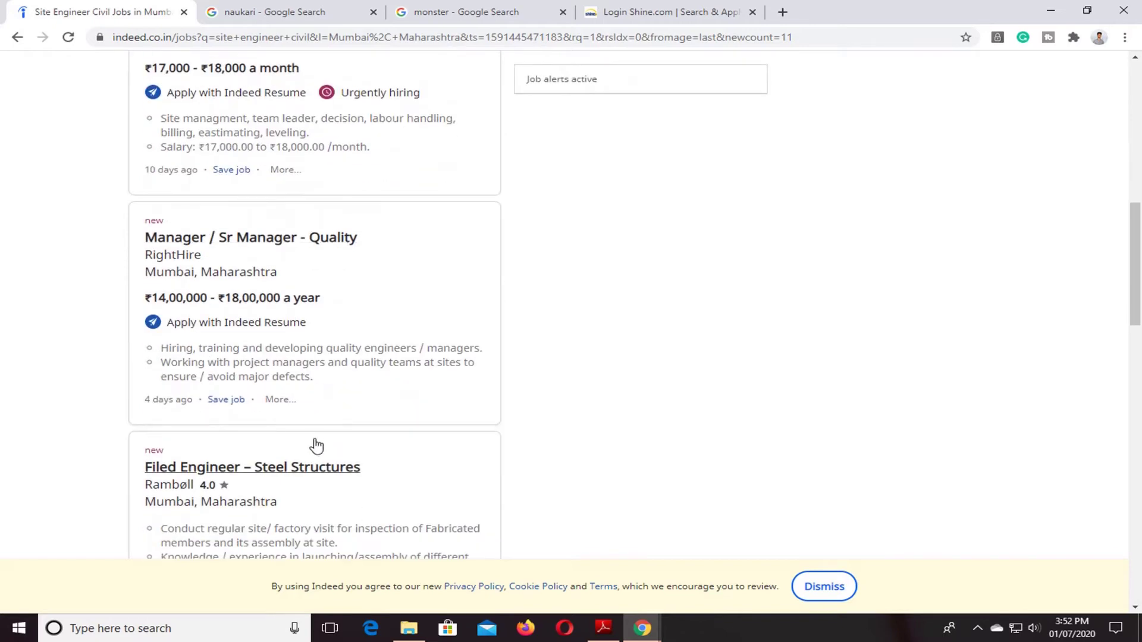
pyautogui.scroll(-3, 466, 340)
pyautogui.scroll(12, 464, 340)
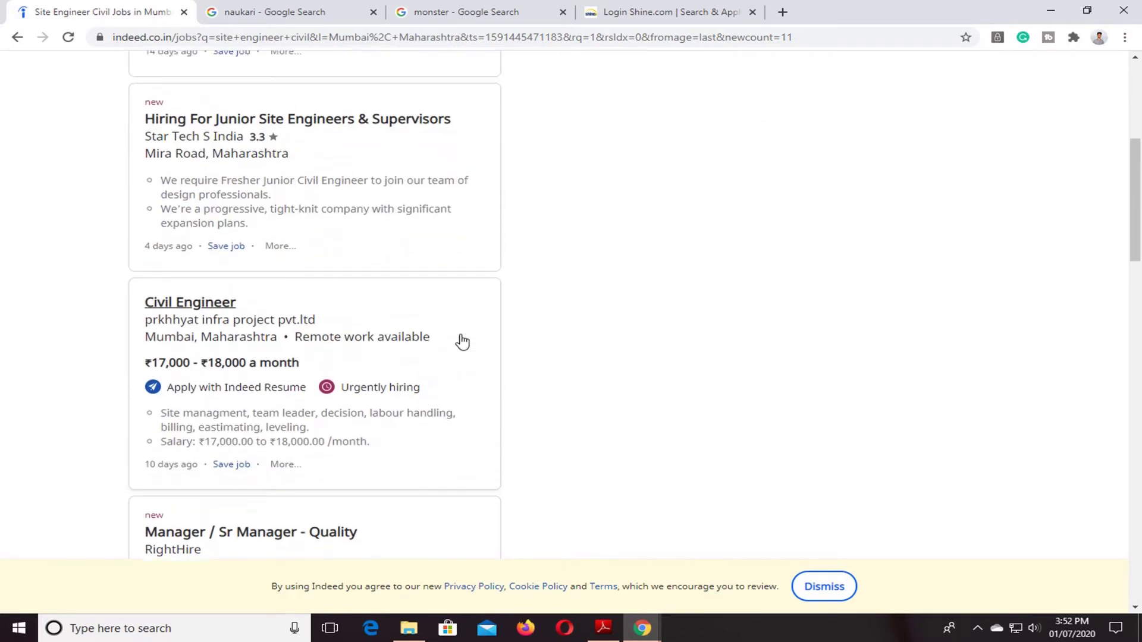
# Open Star Tech S India's 'Hiring For Junior Site Engineers & Supervisors' job details
pyautogui.scroll(-12, 396, 339)
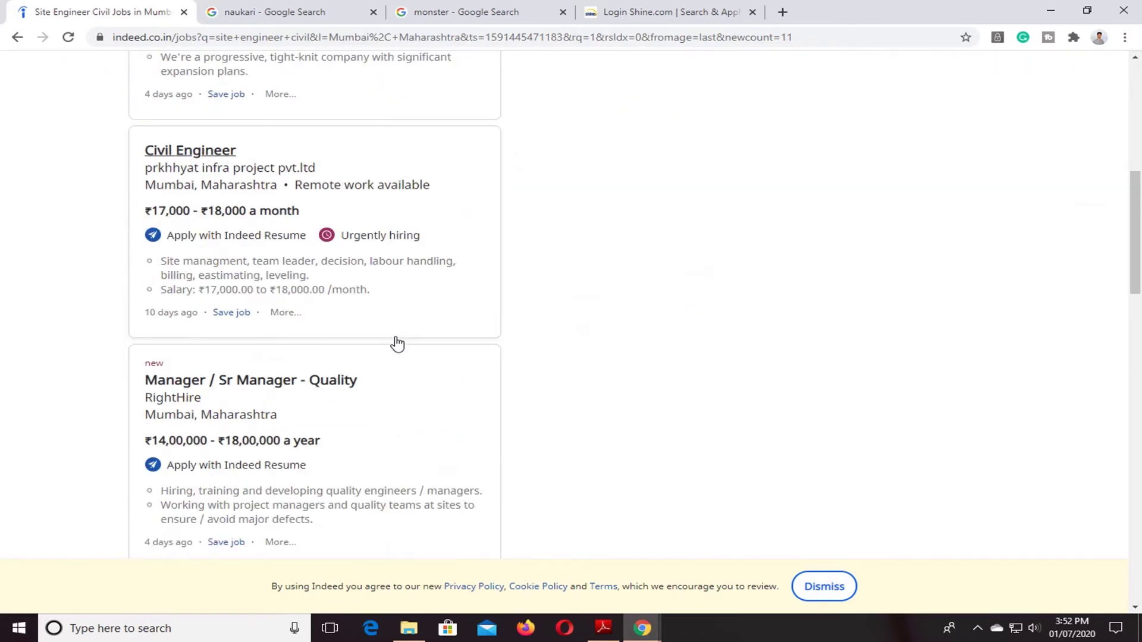
pyautogui.scroll(-1, 396, 344)
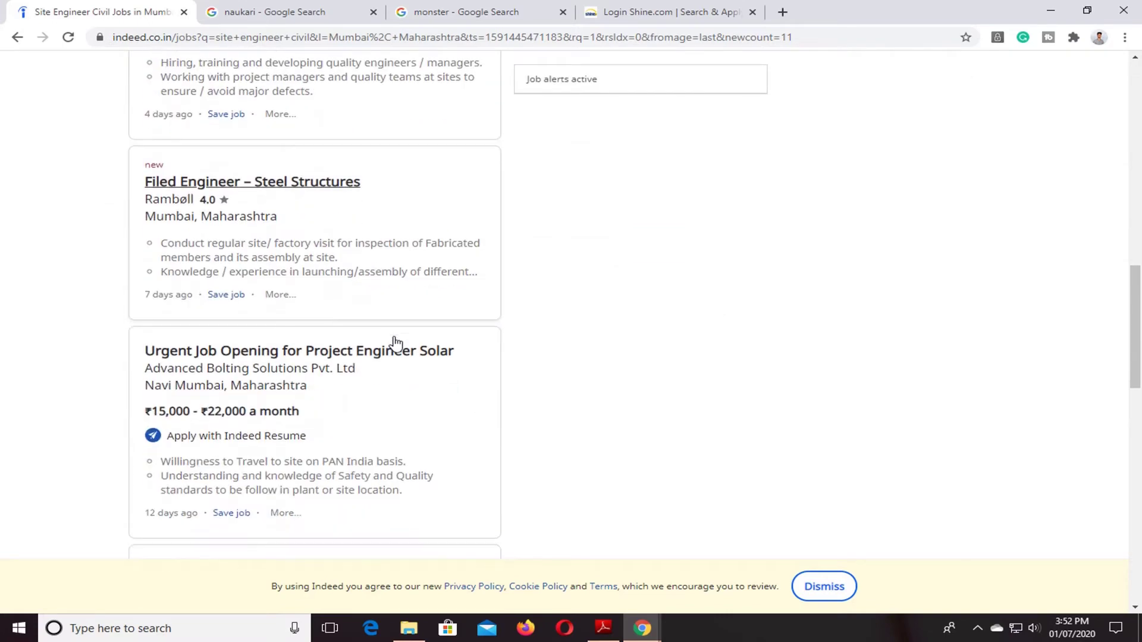
pyautogui.scroll(6, 405, 387)
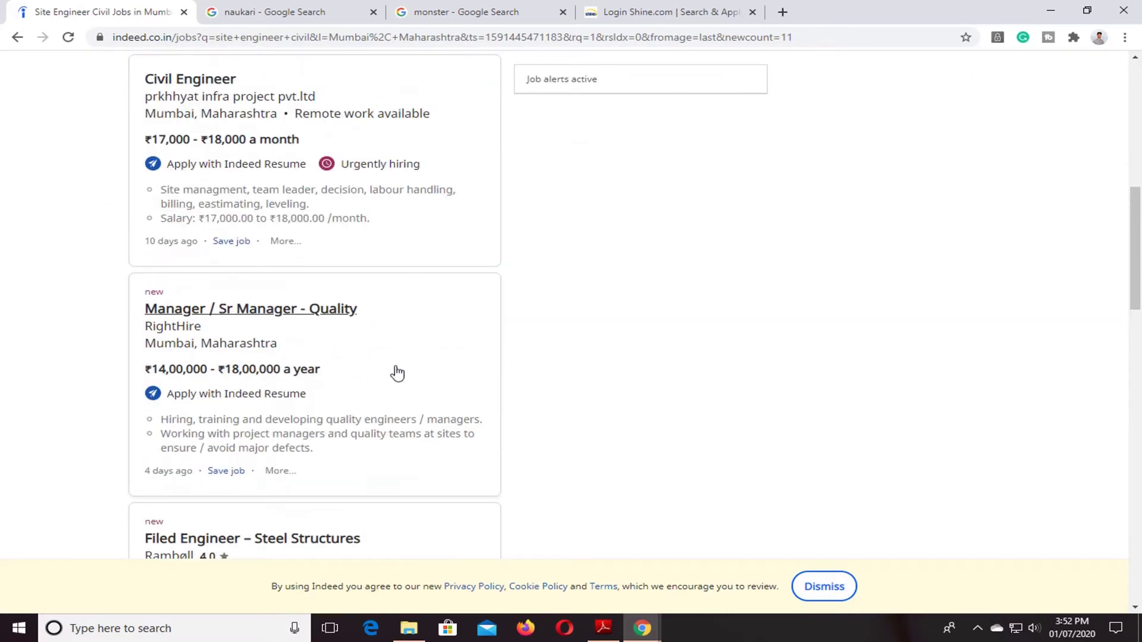
pyautogui.scroll(3, 398, 373)
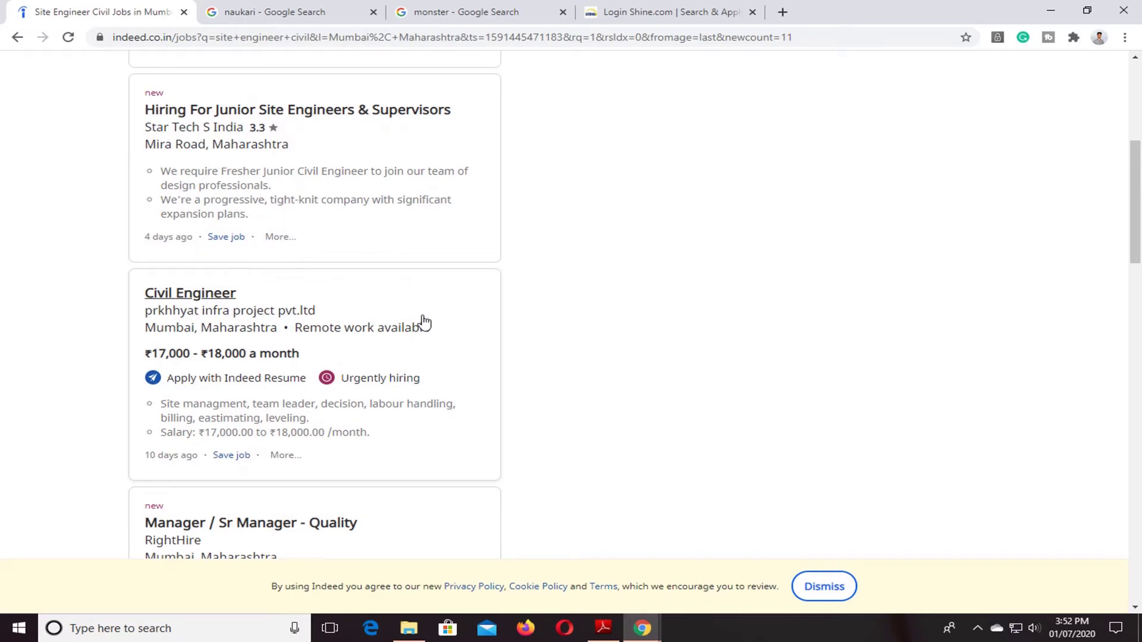
pyautogui.scroll(5, 431, 316)
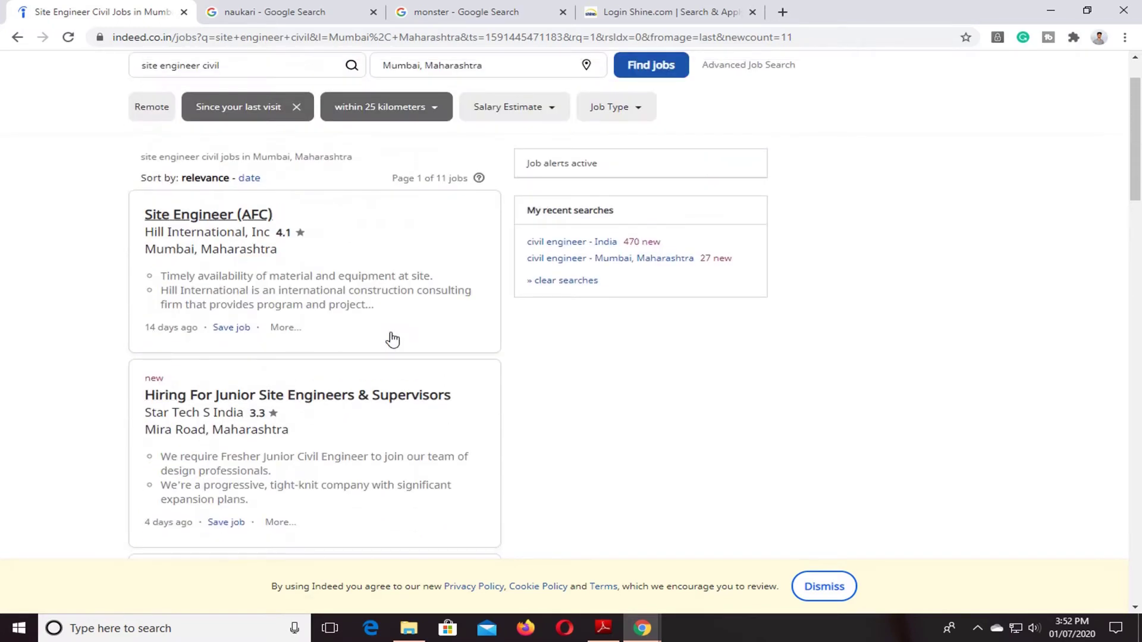
pyautogui.scroll(-3, 392, 327)
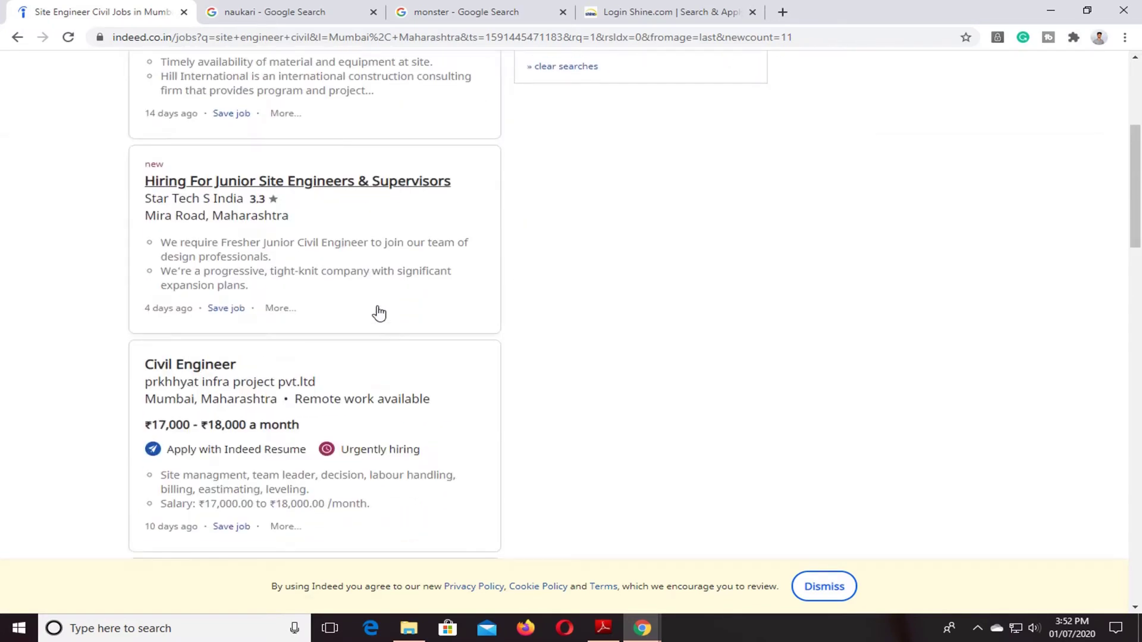
pyautogui.click(373, 208)
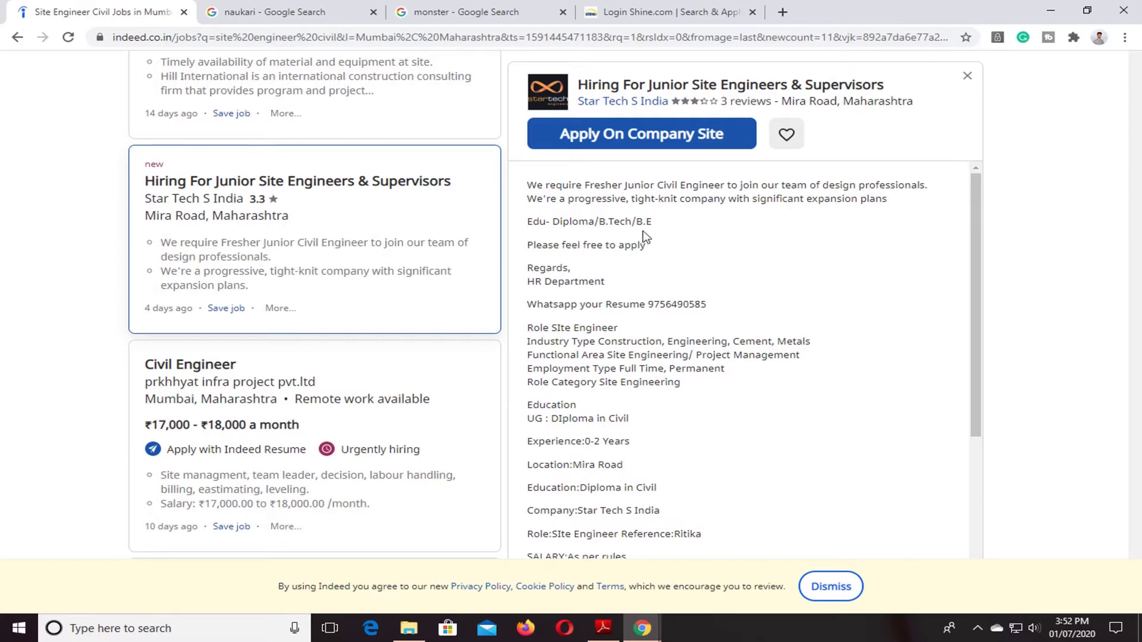
# Read through the Junior Site Engineers & Supervisors job details
pyautogui.scroll(-3, 629, 367)
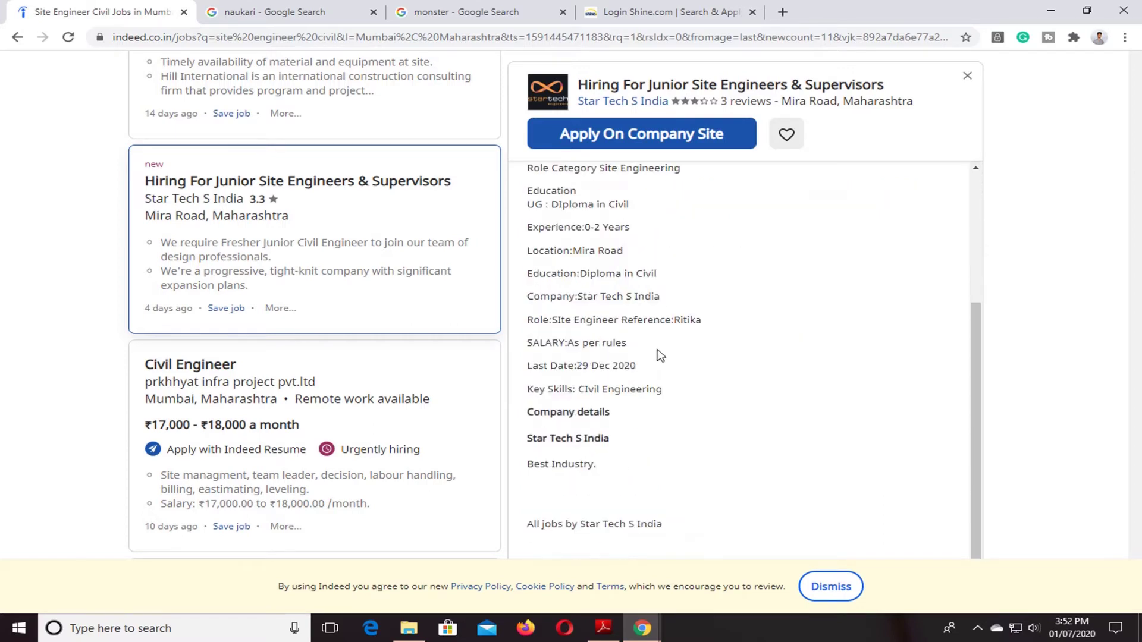
pyautogui.scroll(2, 599, 269)
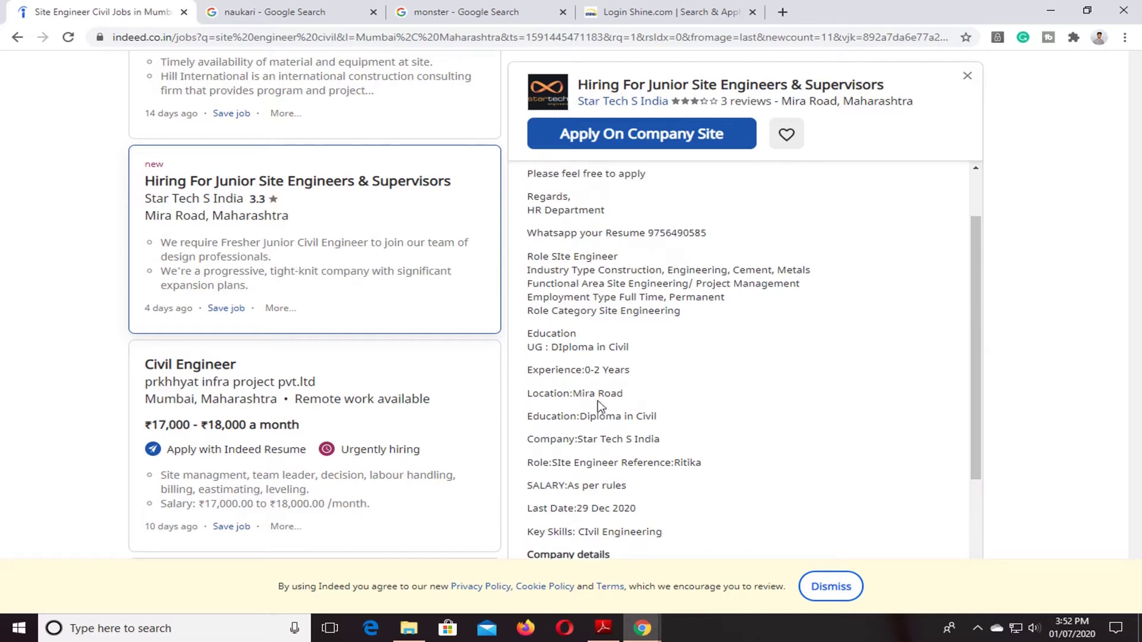
pyautogui.scroll(-3, 638, 499)
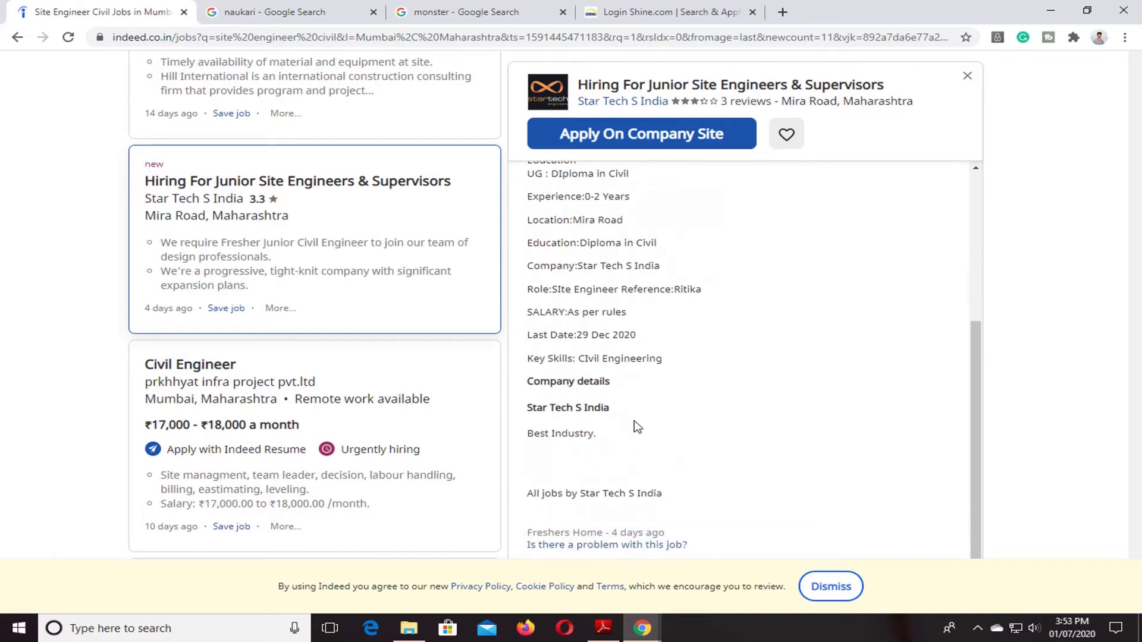
pyautogui.scroll(4, 666, 416)
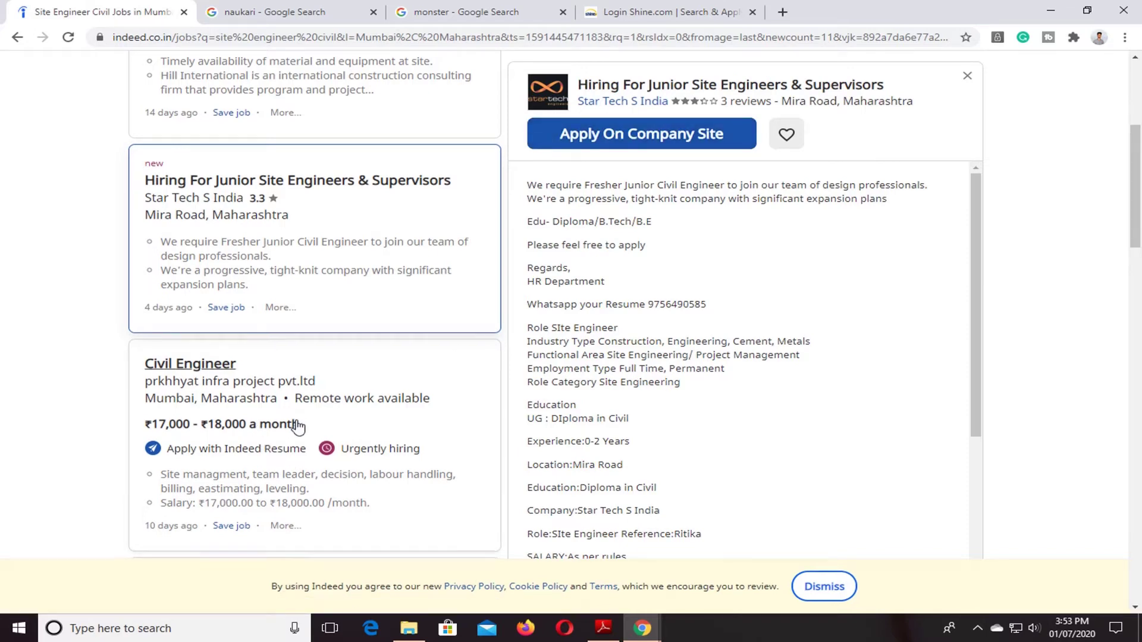
pyautogui.scroll(-1, 273, 423)
pyautogui.scroll(-1, 273, 423)
pyautogui.scroll(-2, 275, 383)
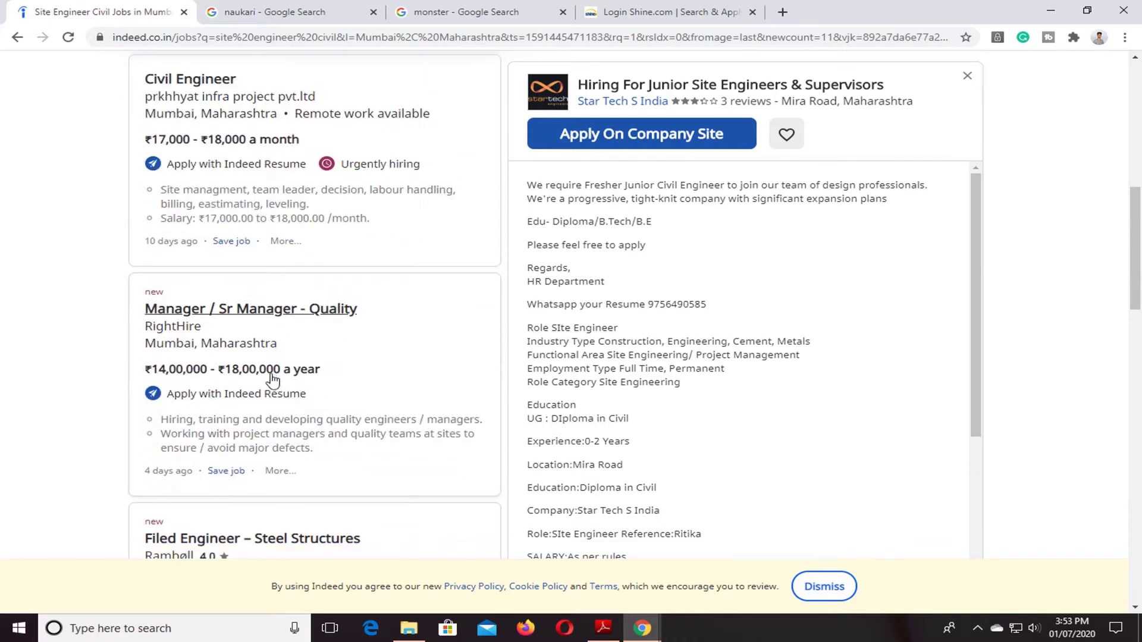
pyautogui.scroll(-2, 324, 367)
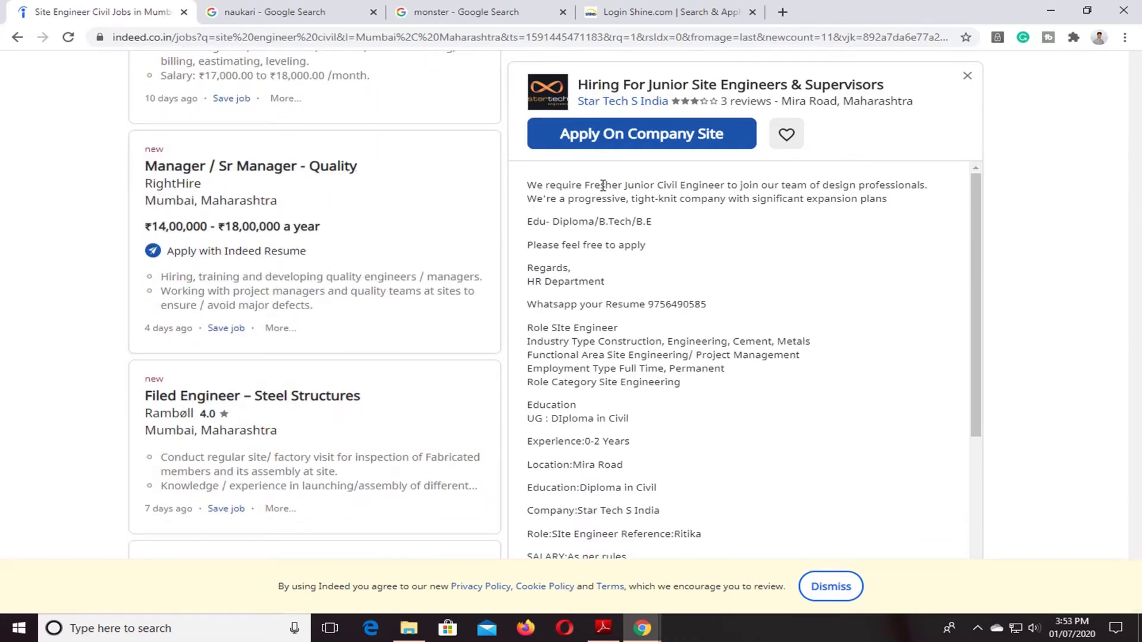
# Open the 'Apply On Company Site' link in a new tab and switch to it
pyautogui.rightClick(635, 136)
pyautogui.click(674, 148)
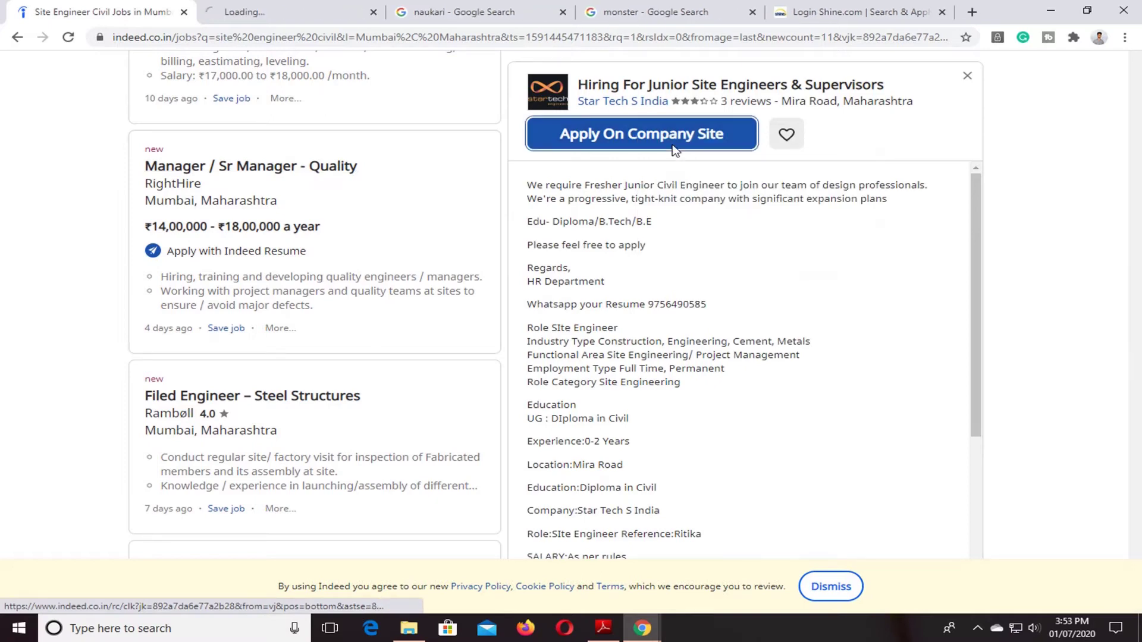
pyautogui.click(269, 8)
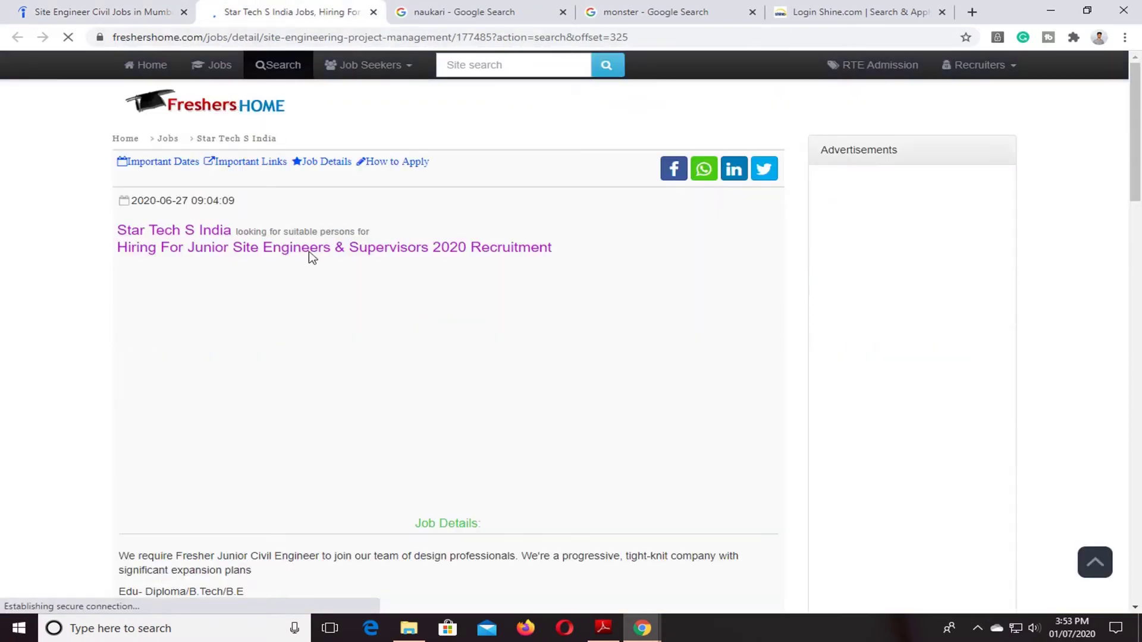
# Read the Star Tech S India junior site engineer posting on Freshers Home, then close its tab
pyautogui.scroll(-10, 508, 421)
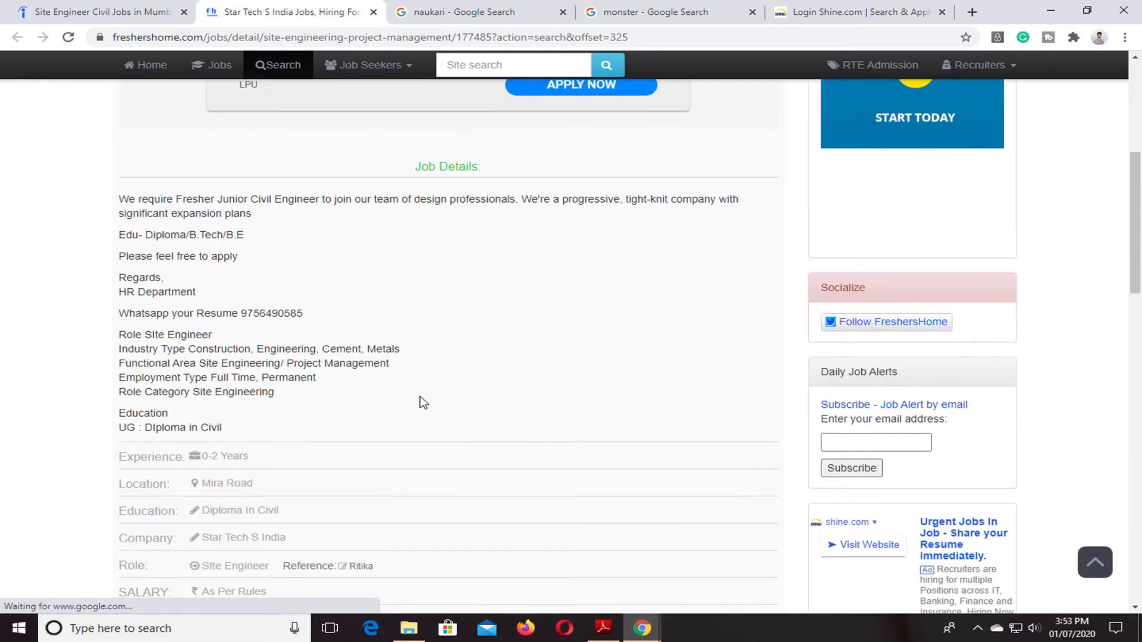
pyautogui.scroll(-5, 418, 397)
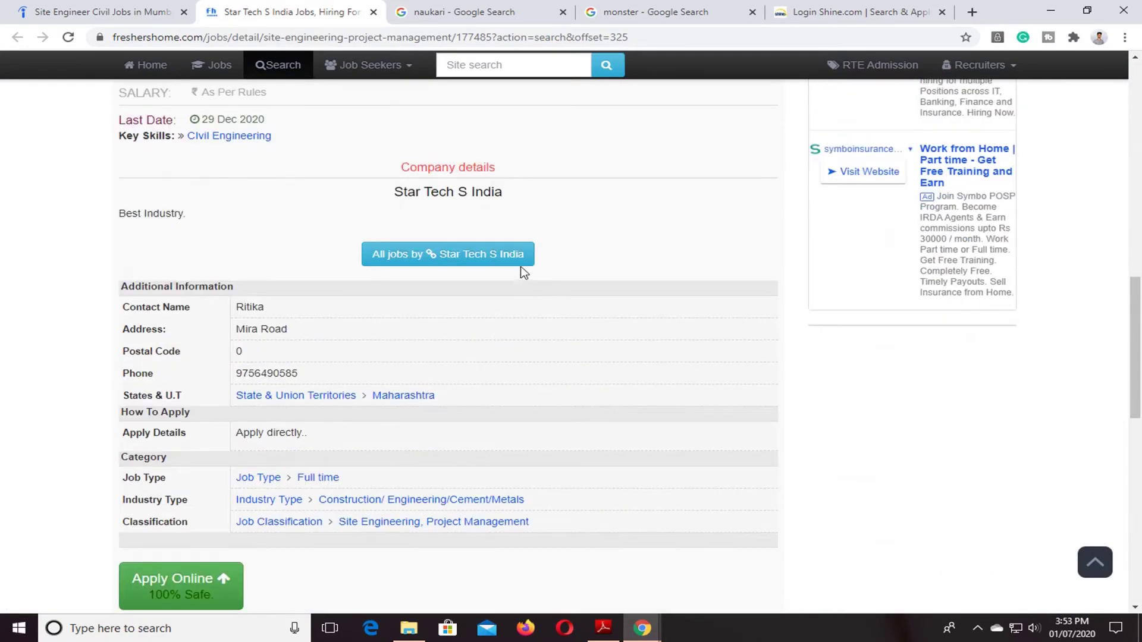
pyautogui.scroll(-5, 524, 273)
pyautogui.scroll(-7, 516, 321)
pyautogui.scroll(5, 515, 321)
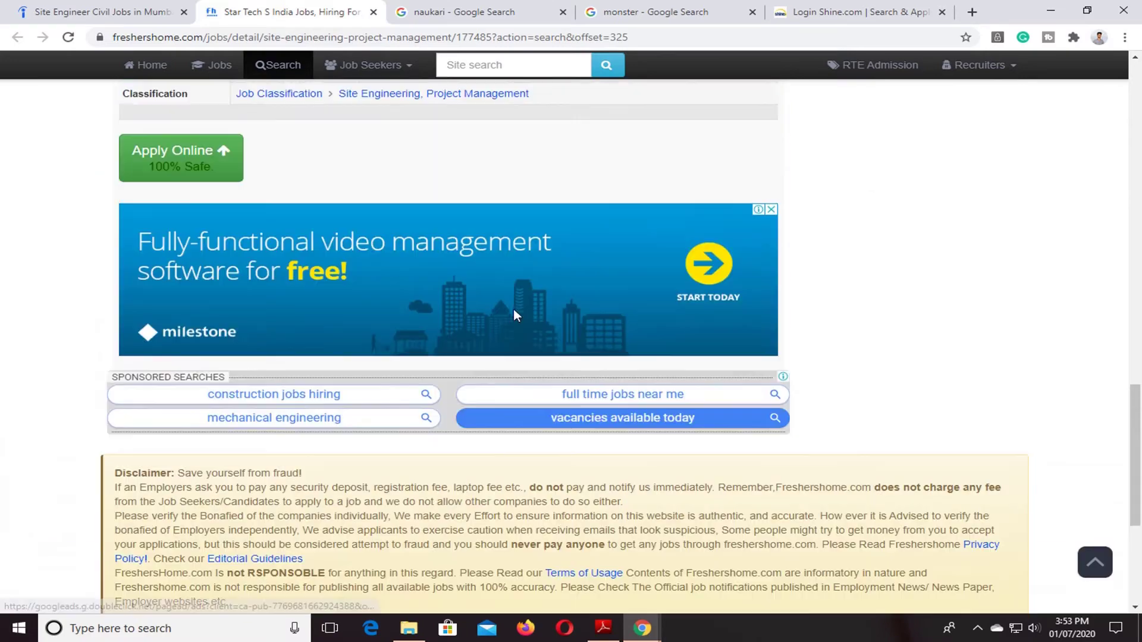
pyautogui.scroll(9, 515, 315)
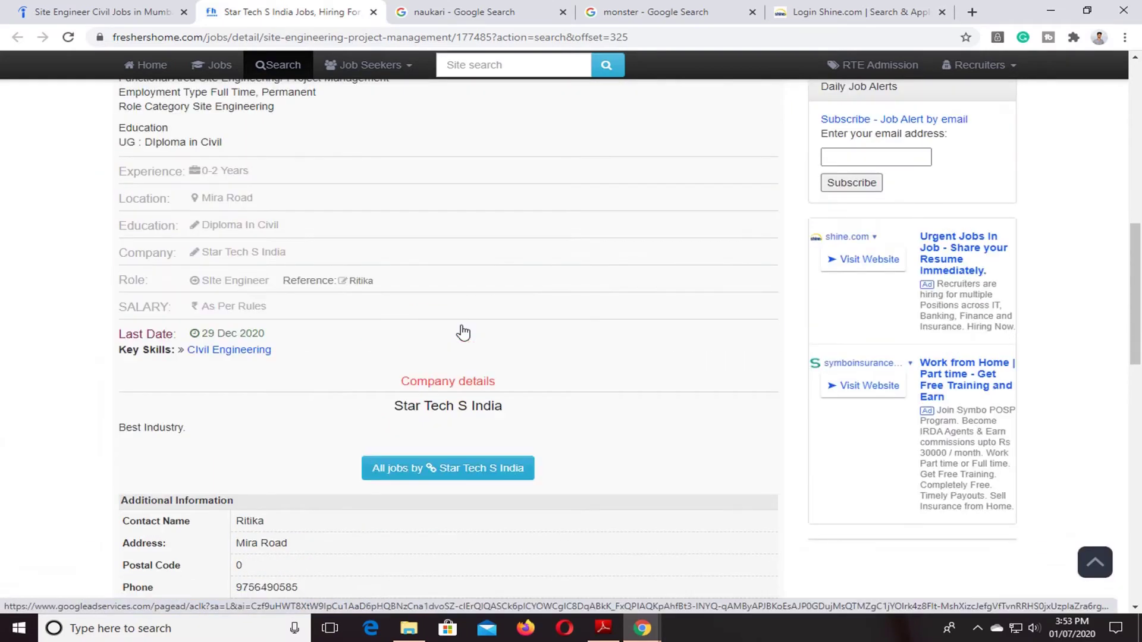
pyautogui.scroll(10, 462, 332)
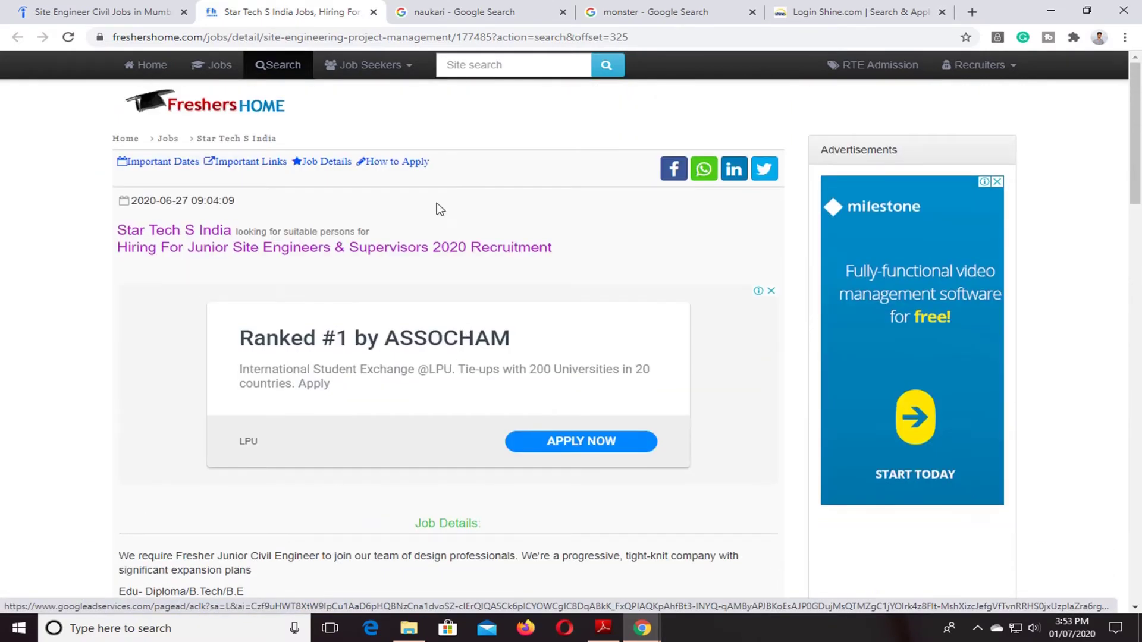
pyautogui.click(373, 12)
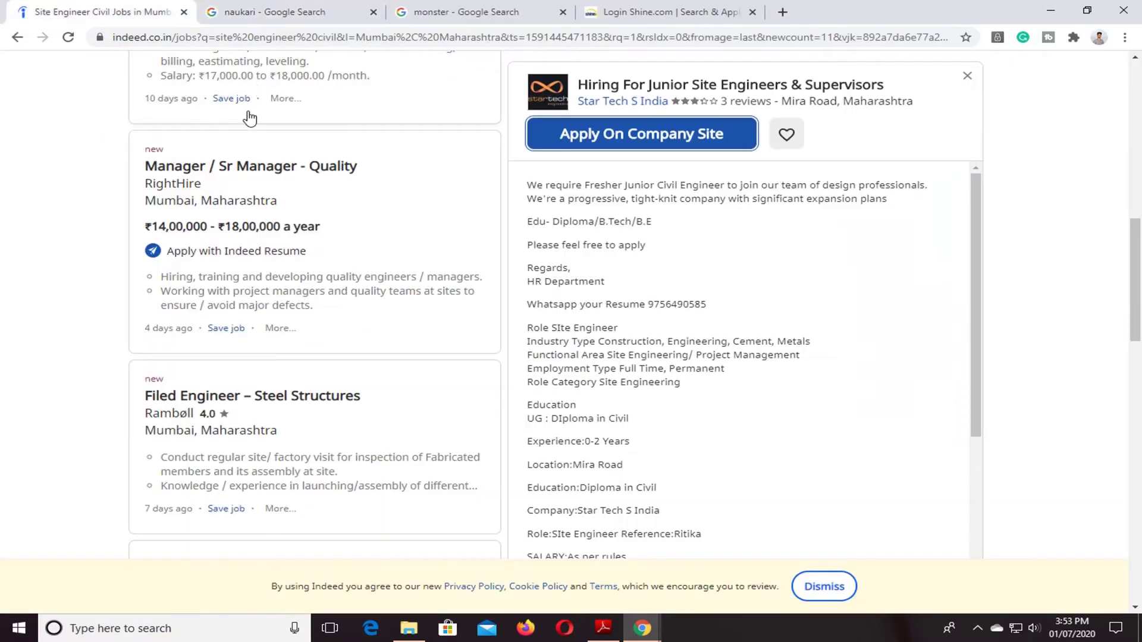
# Open Capacit'e Infraproject's Senior Planning Engineer listing and read its description, key skills and company profile
pyautogui.scroll(-3, 332, 417)
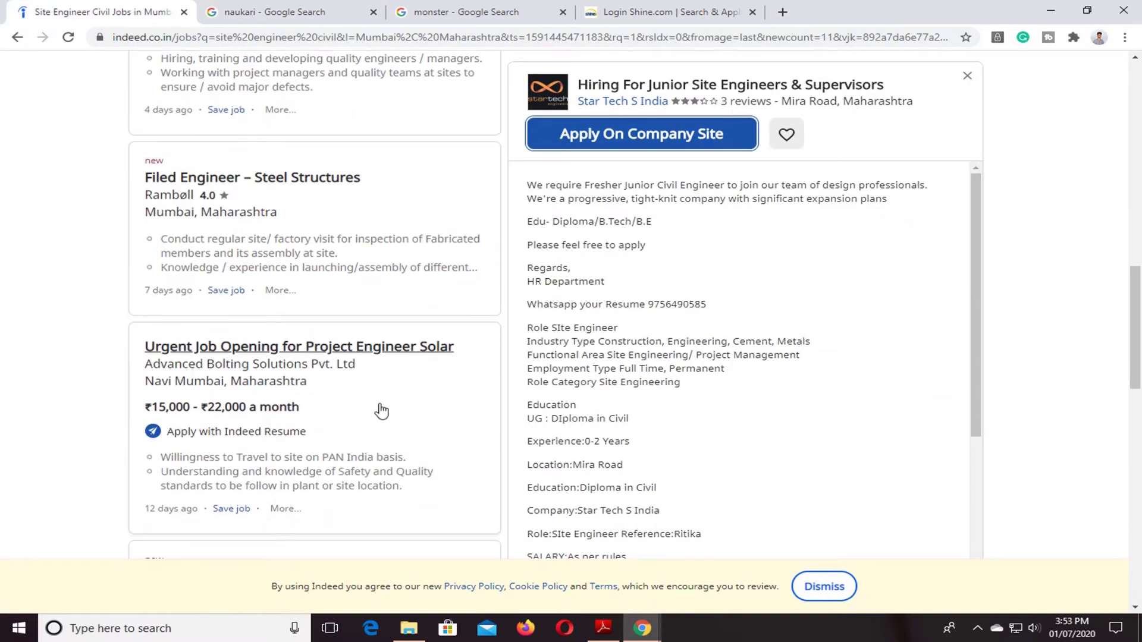
pyautogui.scroll(-5, 381, 411)
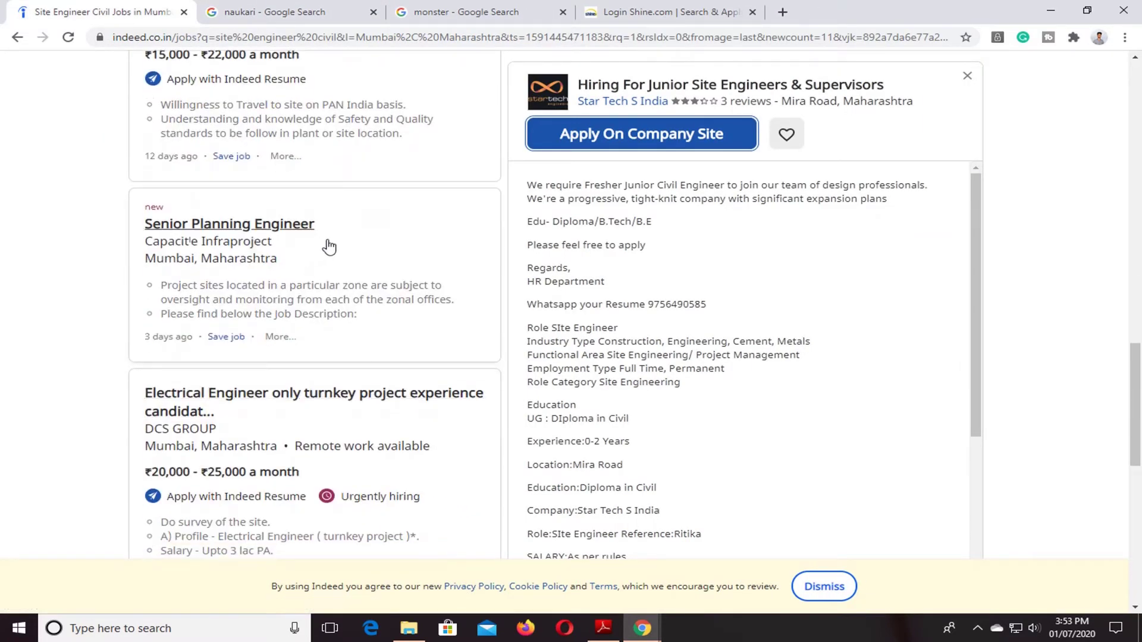
pyautogui.click(296, 263)
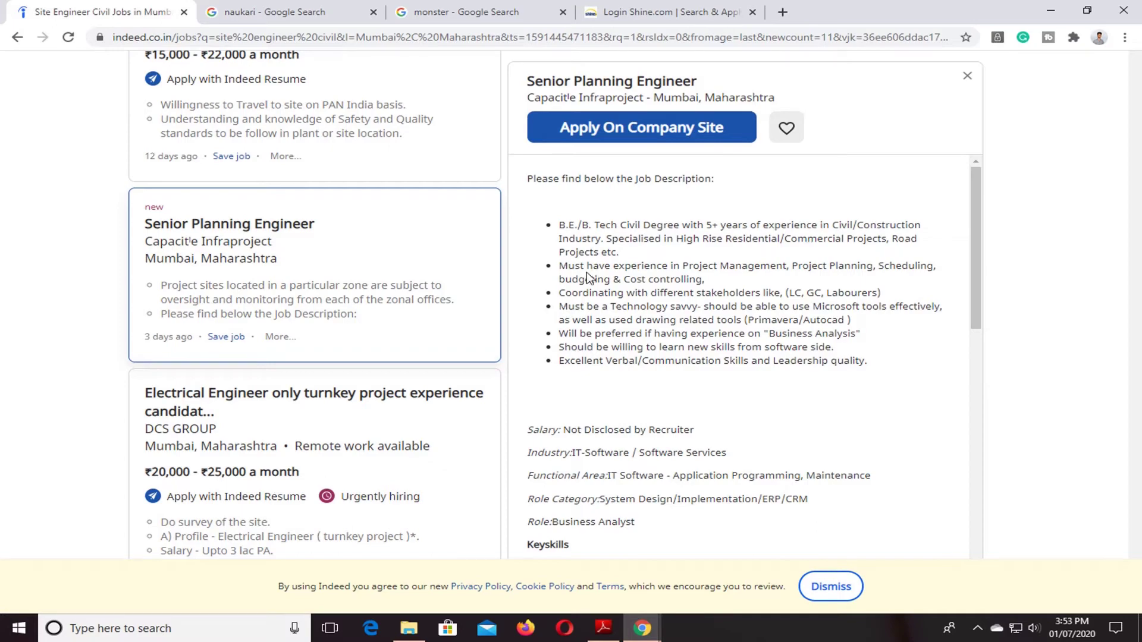
pyautogui.scroll(-5, 668, 359)
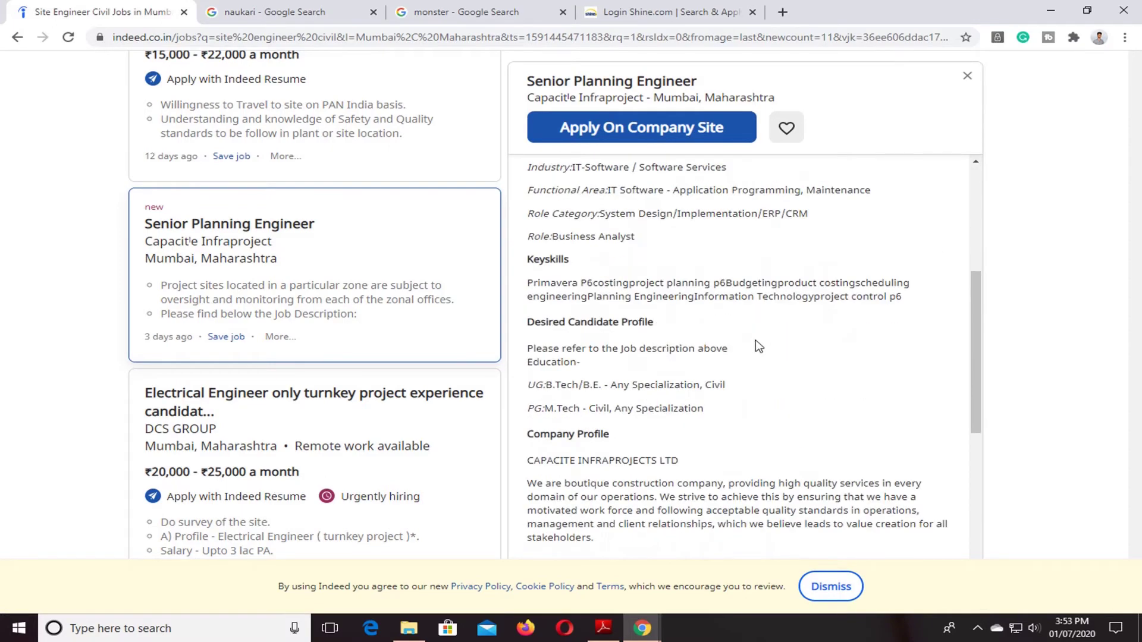
pyautogui.scroll(-7, 758, 346)
pyautogui.scroll(12, 744, 344)
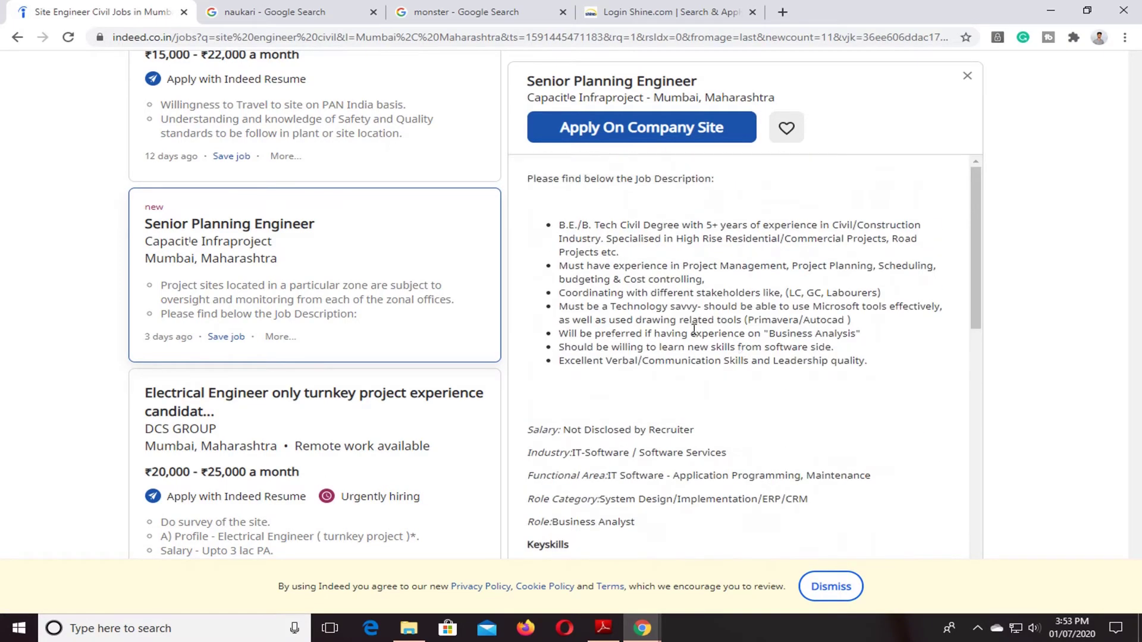
pyautogui.scroll(-2, 744, 405)
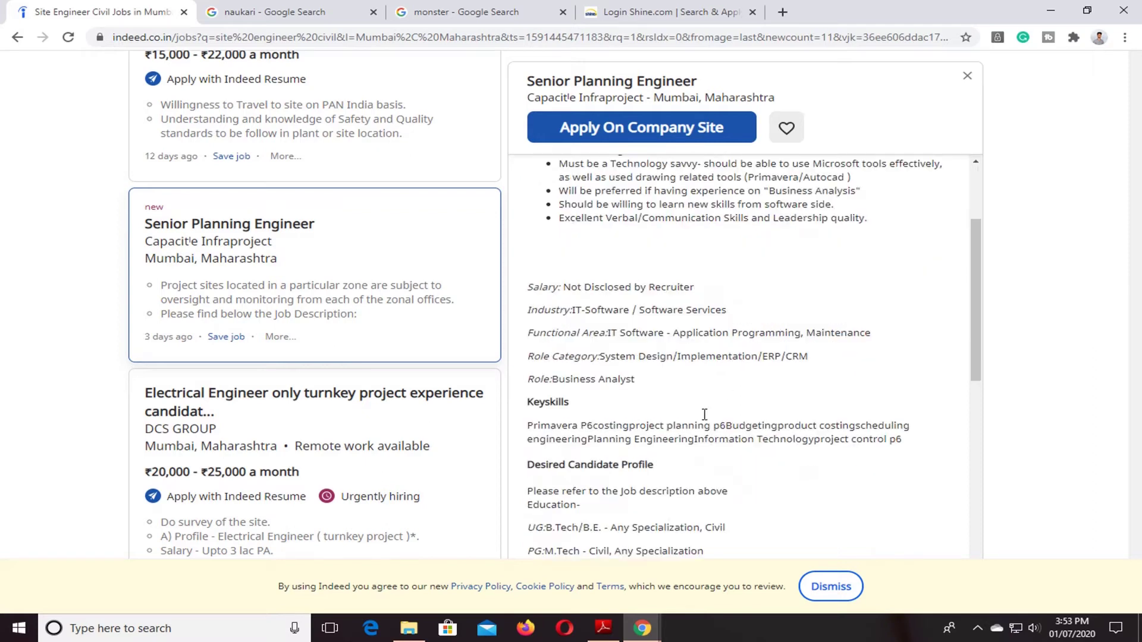
pyautogui.scroll(-1, 539, 419)
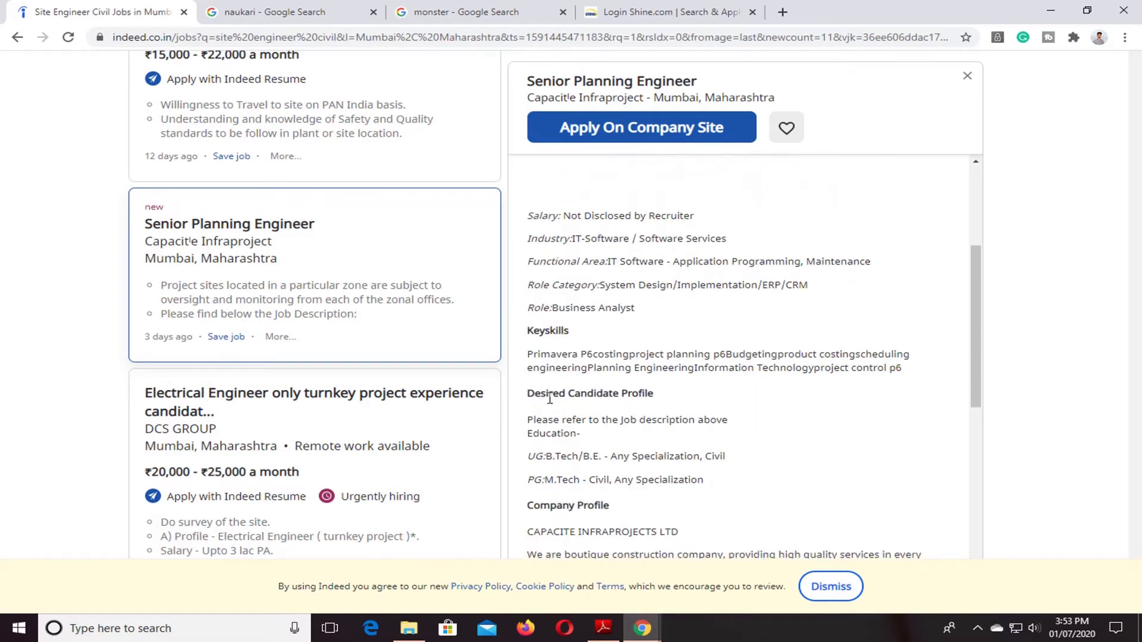
pyautogui.scroll(-4, 624, 410)
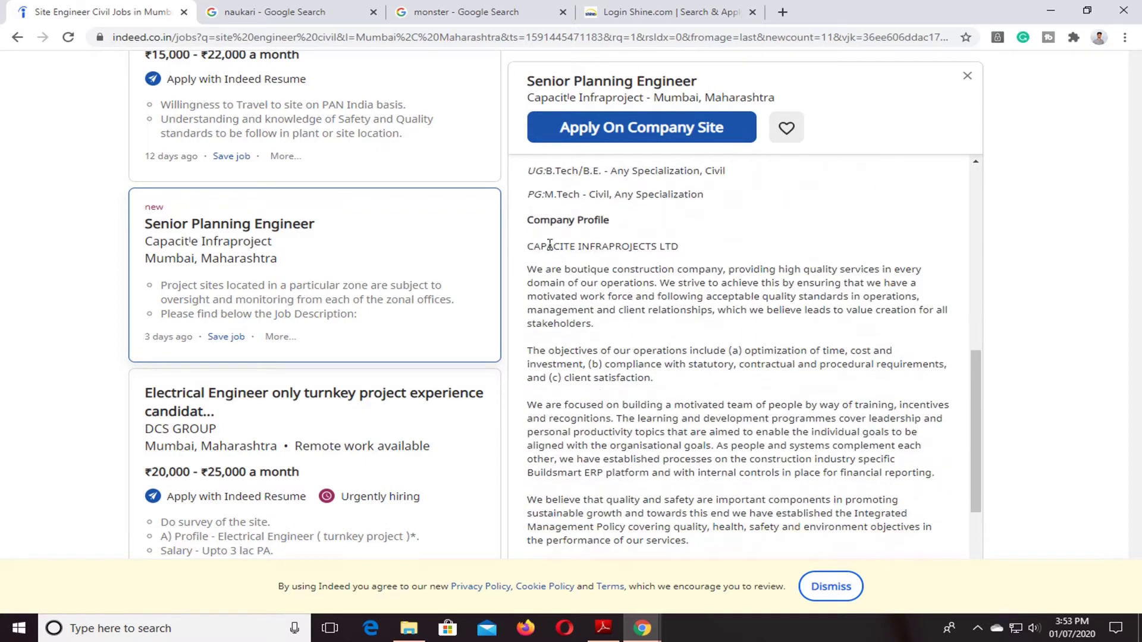
pyautogui.scroll(-3, 550, 245)
pyautogui.scroll(10, 647, 390)
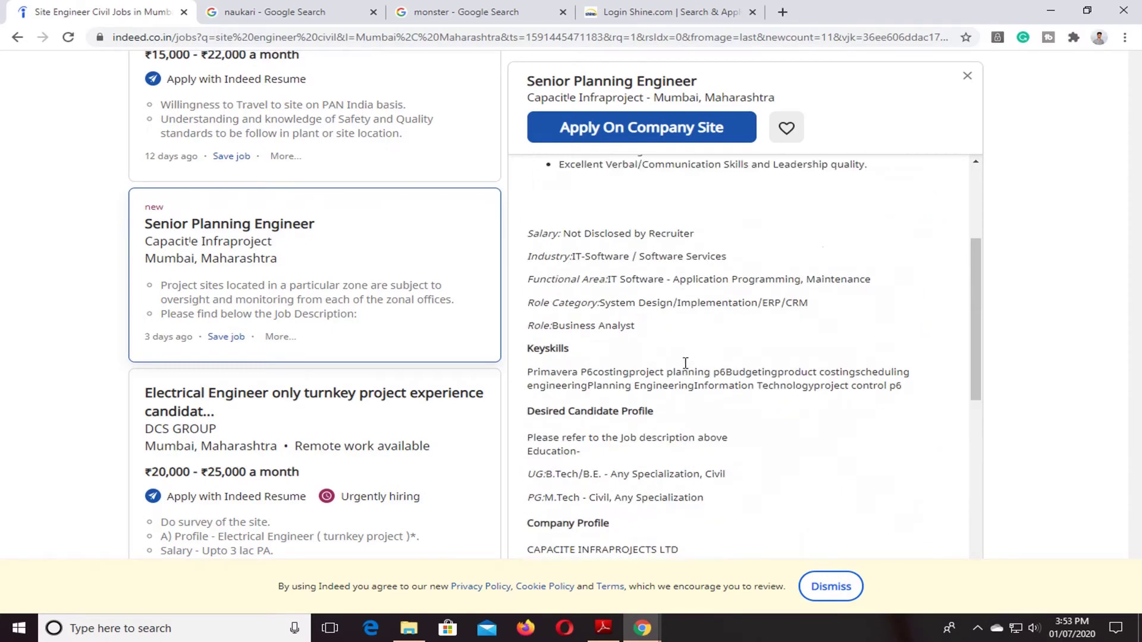
# Open the Senior Planning Engineer job page on Capacite's careers site and read through it
pyautogui.click(643, 136)
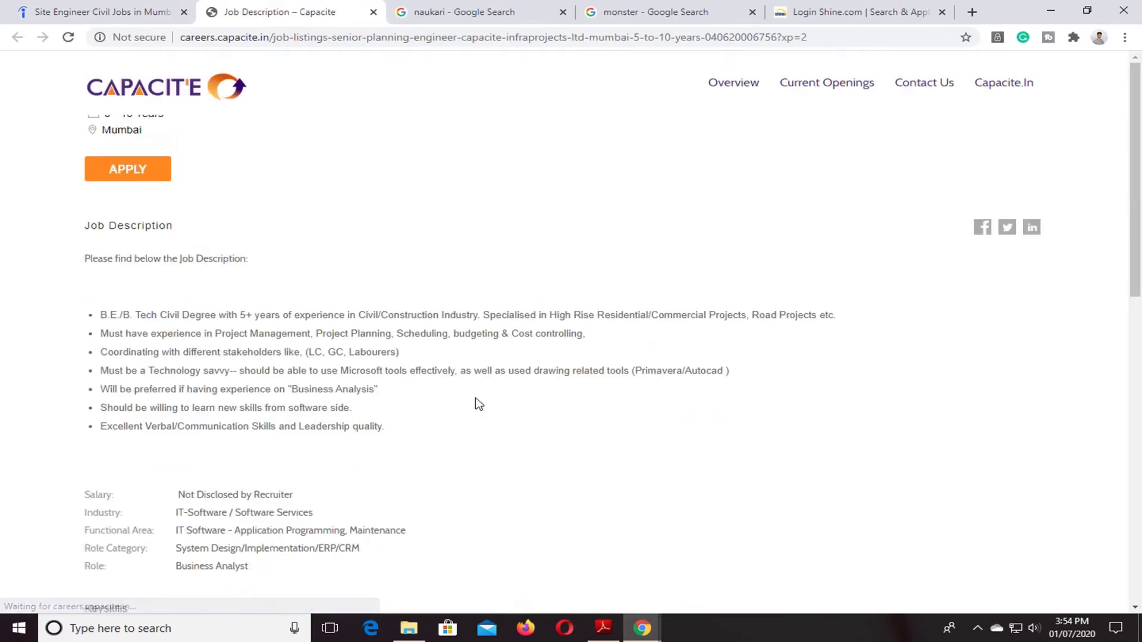
pyautogui.click(81, 7)
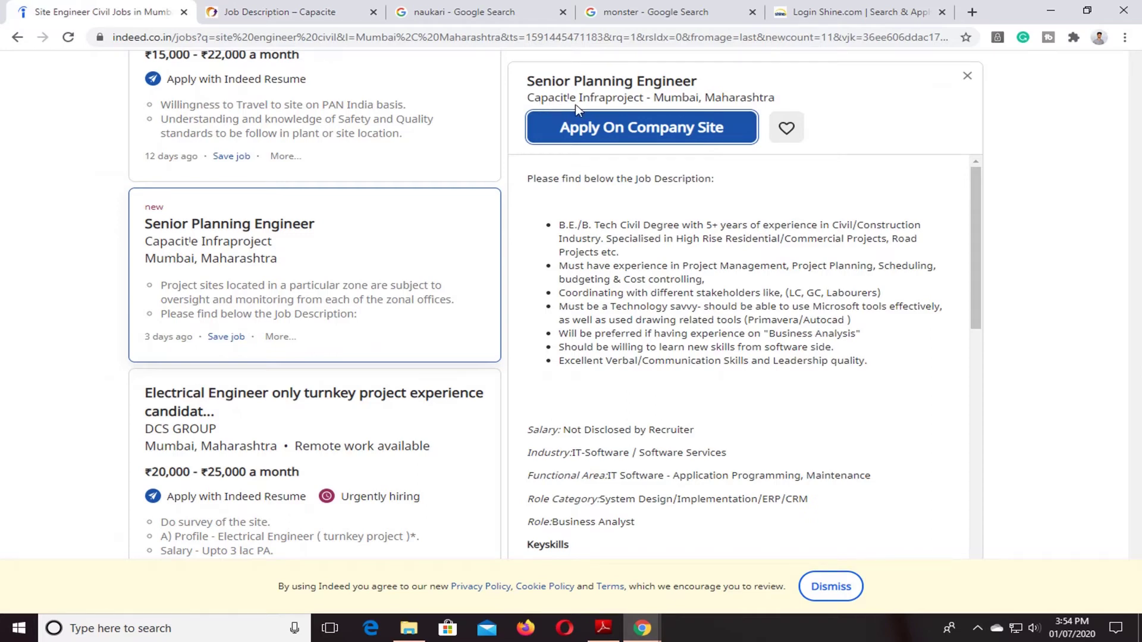
pyautogui.click(546, 130)
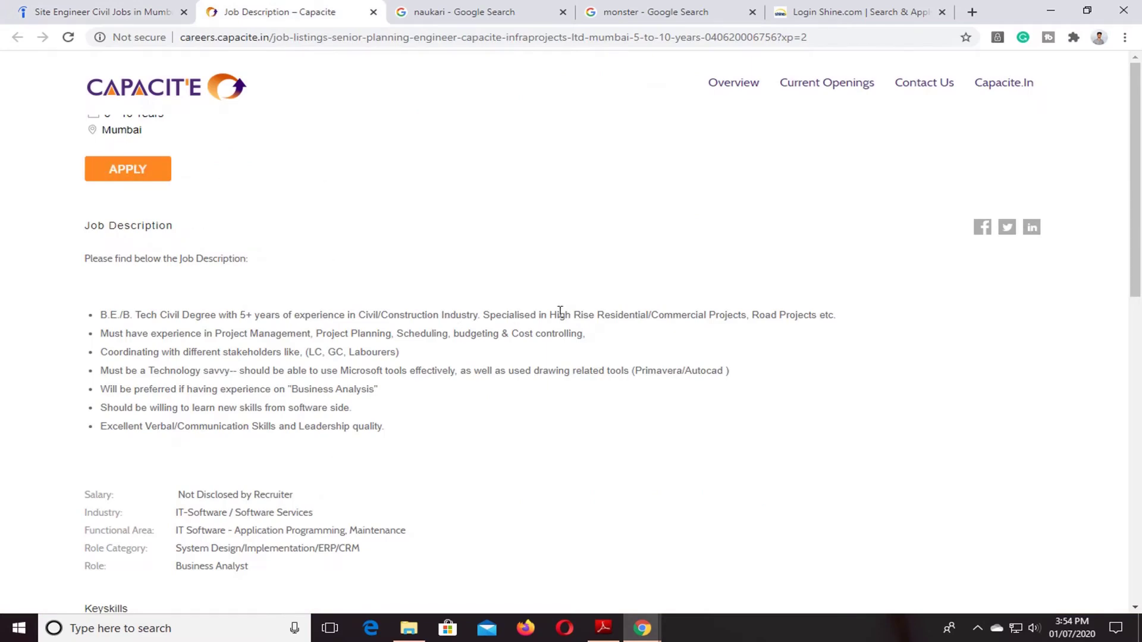
pyautogui.scroll(-12, 315, 253)
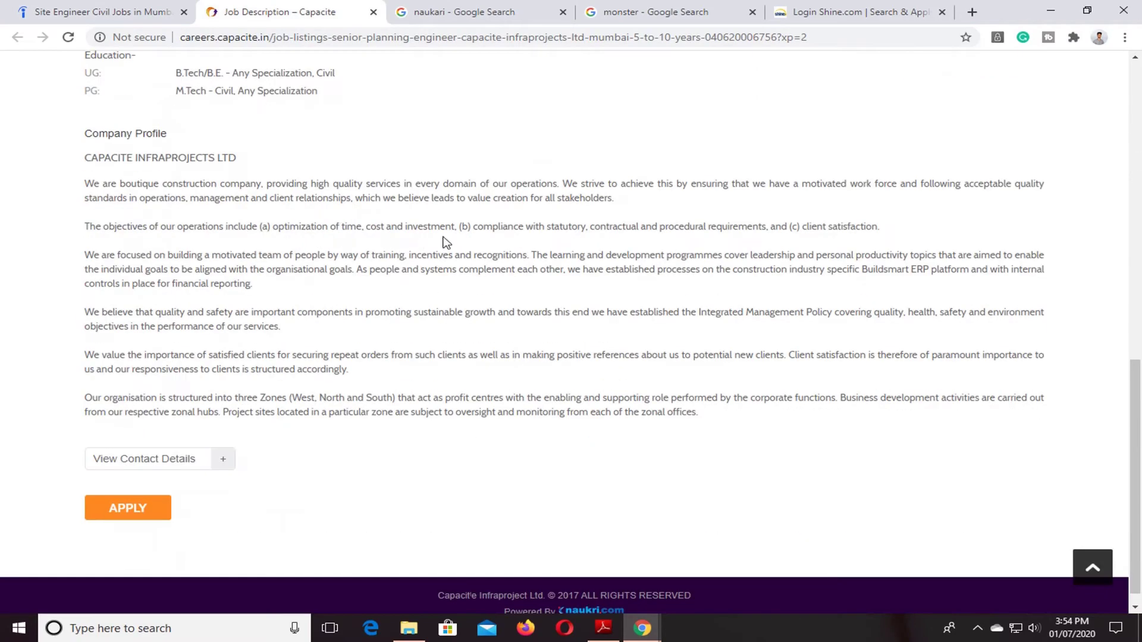
pyautogui.scroll(10, 446, 242)
pyautogui.scroll(2, 448, 239)
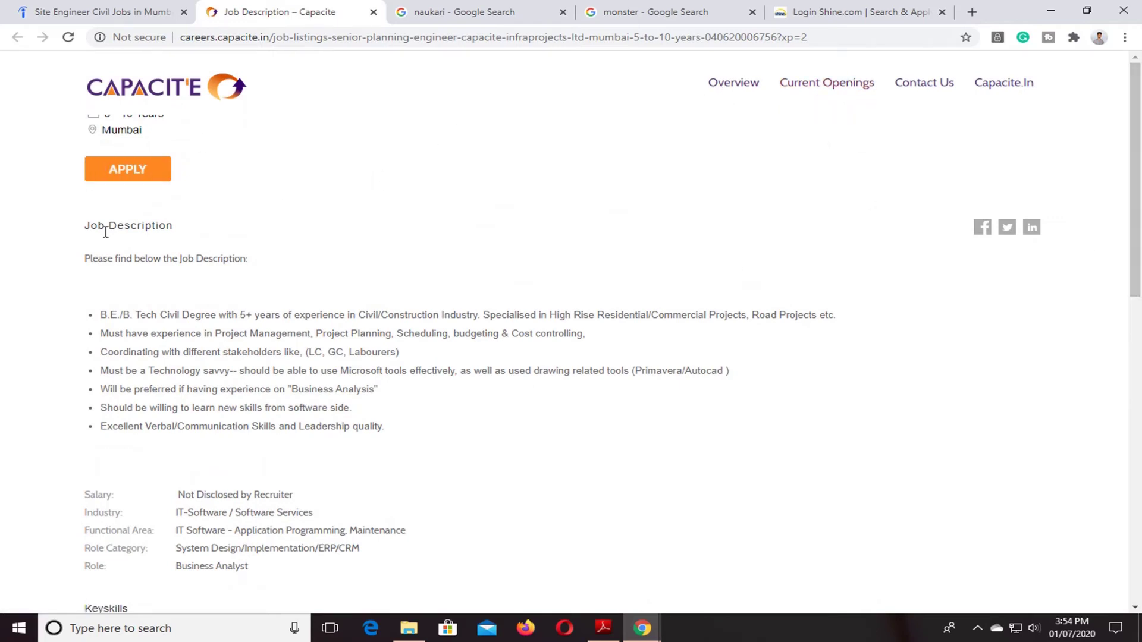
pyautogui.scroll(-12, 238, 324)
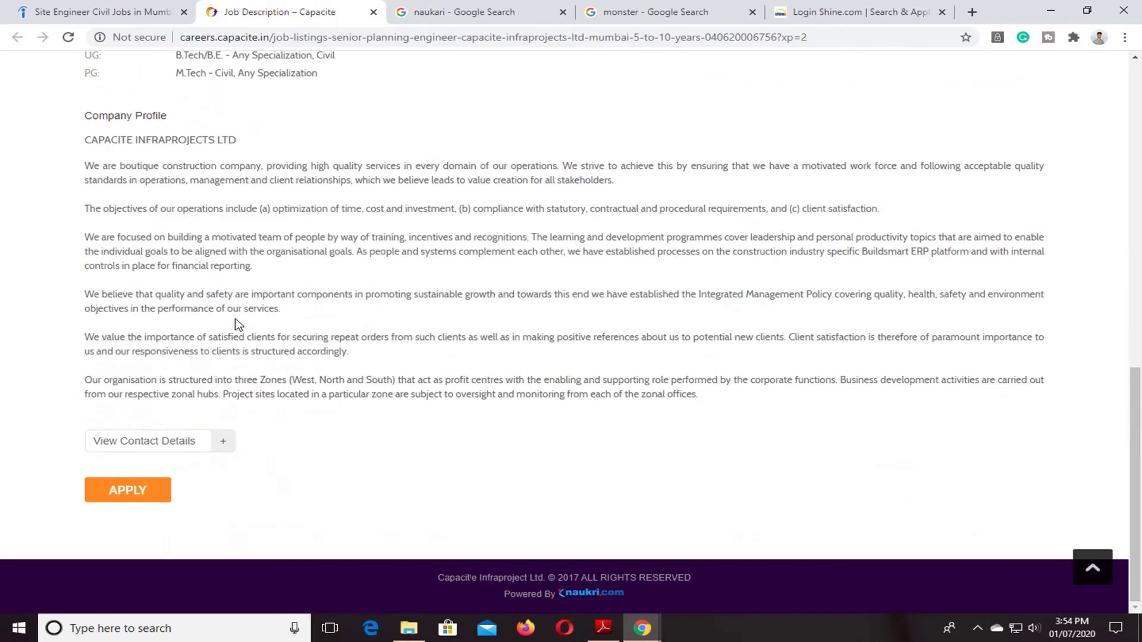
# Reveal the recruiter contact details, then bring up the Apply to Job form
pyautogui.click(194, 453)
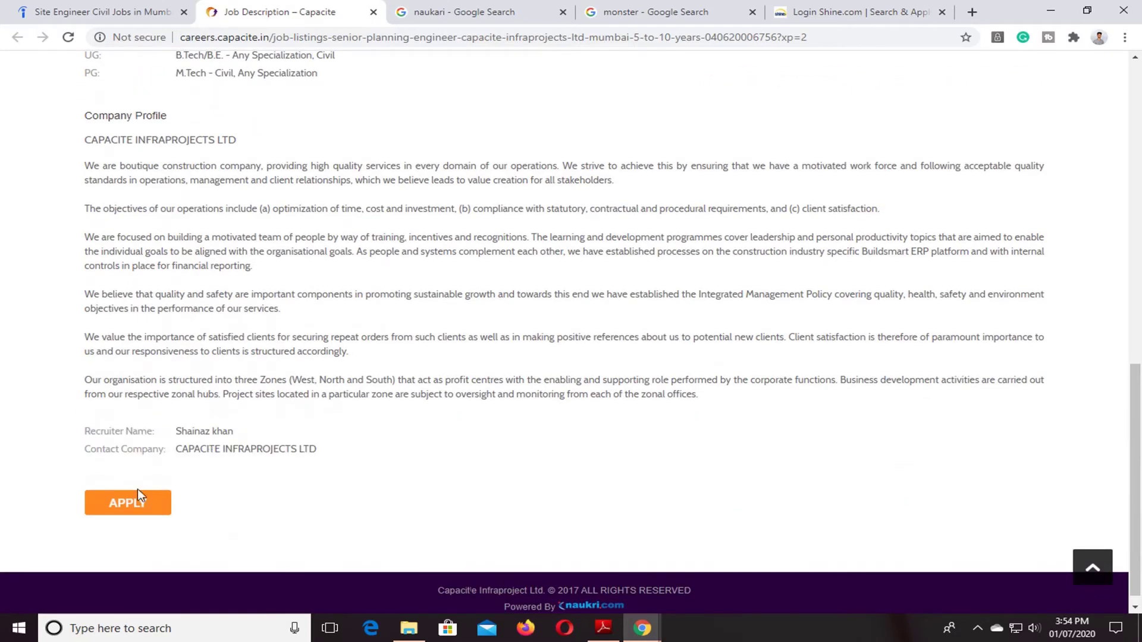
pyautogui.scroll(6, 373, 427)
pyautogui.scroll(6, 370, 427)
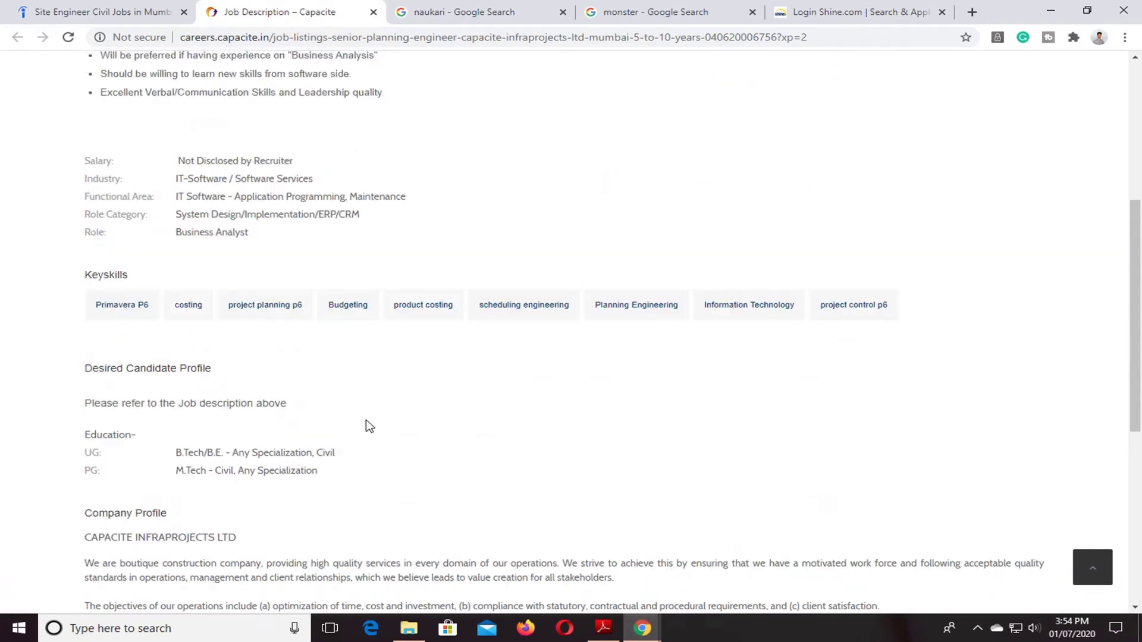
pyautogui.click(140, 178)
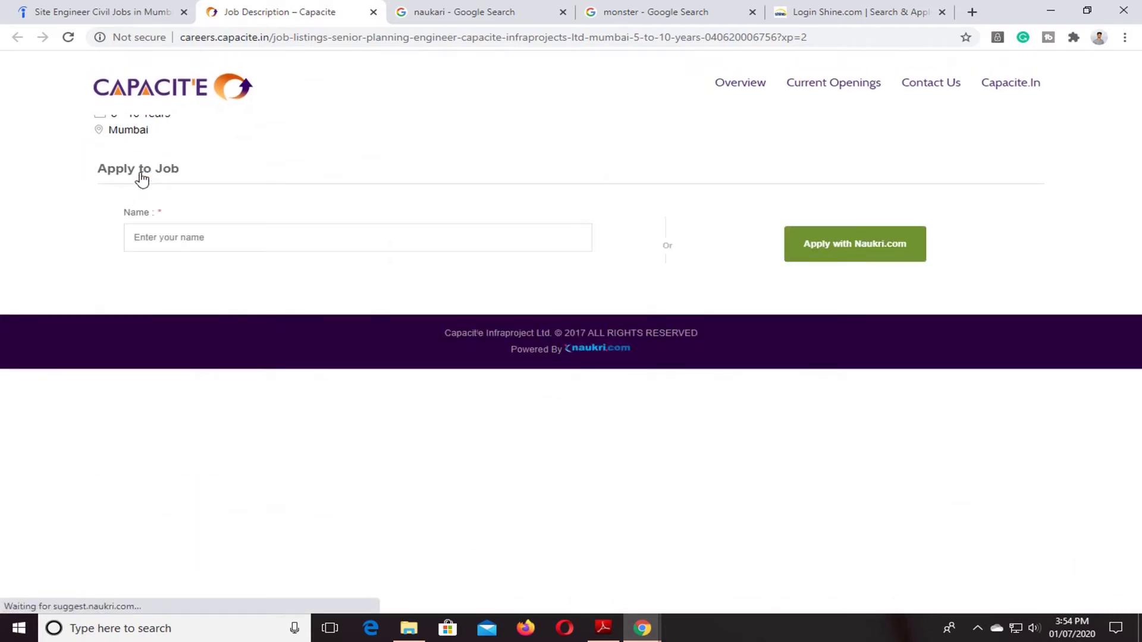
# Look over the Apply to Job form, leaving the name field unfilled
pyautogui.click(232, 241)
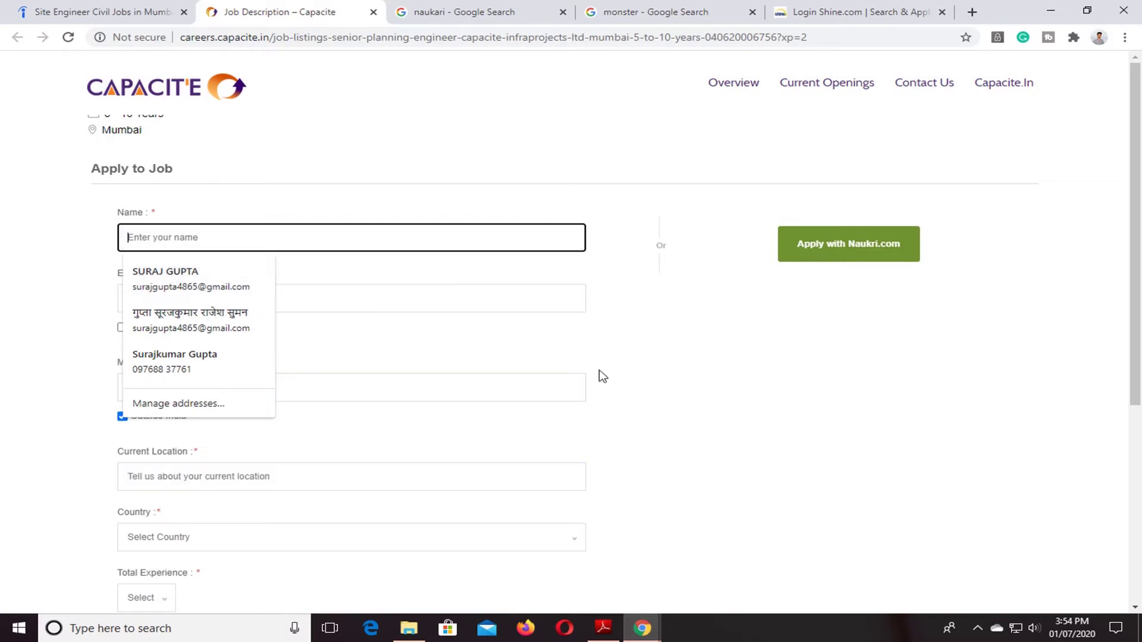
pyautogui.click(724, 385)
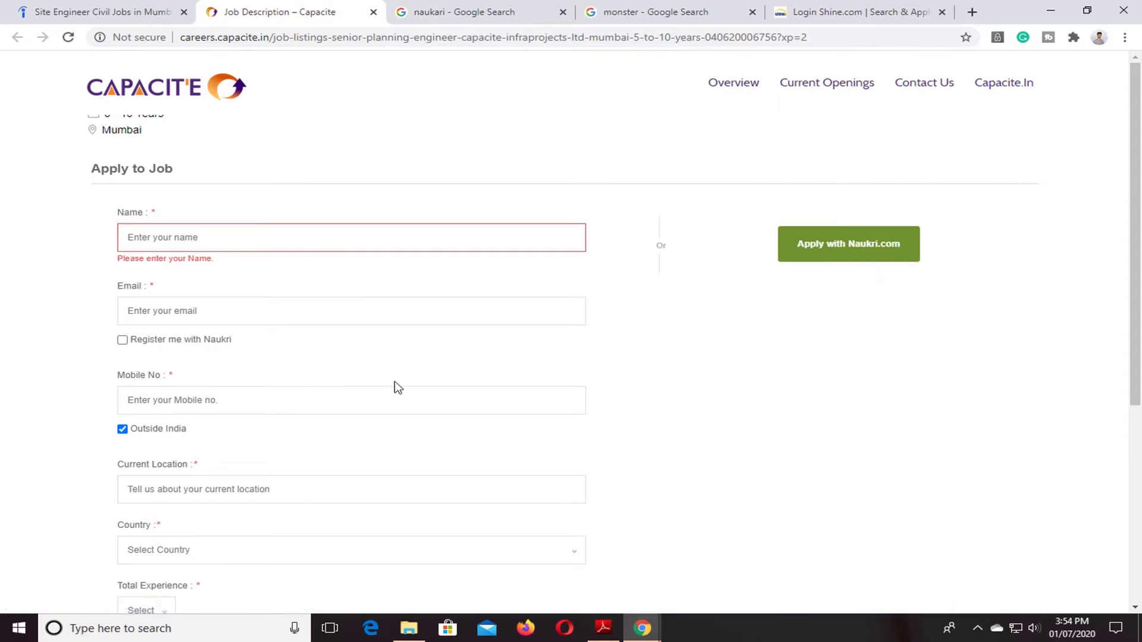
pyautogui.scroll(-5, 302, 306)
pyautogui.scroll(5, 312, 306)
pyautogui.scroll(-5, 306, 408)
pyautogui.scroll(5, 394, 339)
# Apply with Naukri.com in a new tab and view its Apply Confirmation page
pyautogui.rightClick(843, 252)
pyautogui.click(866, 255)
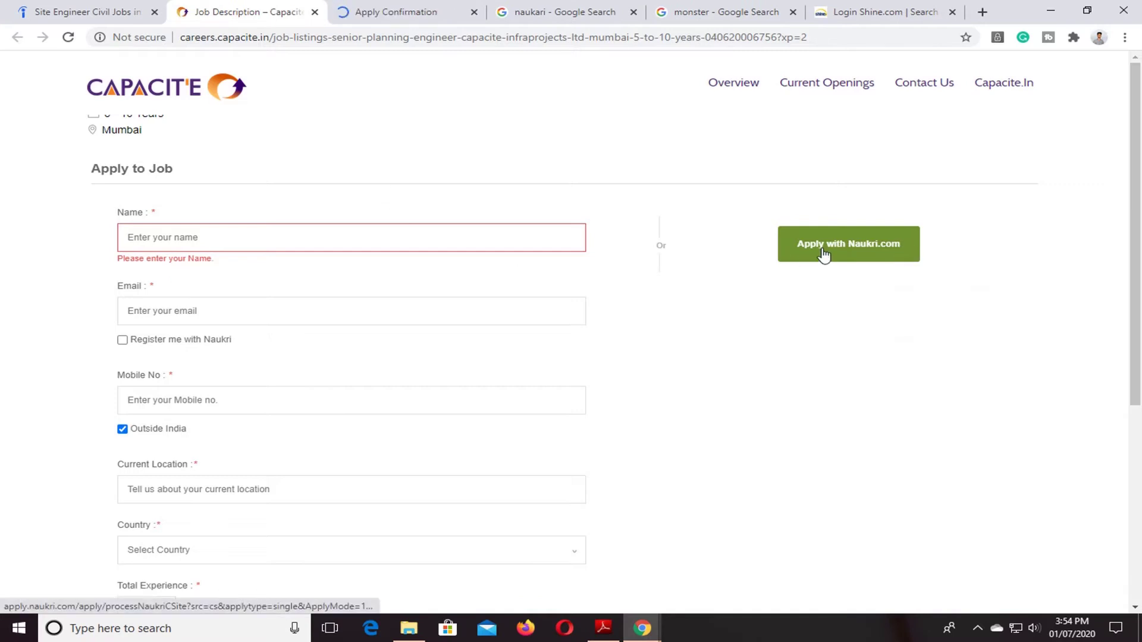
pyautogui.click(356, 13)
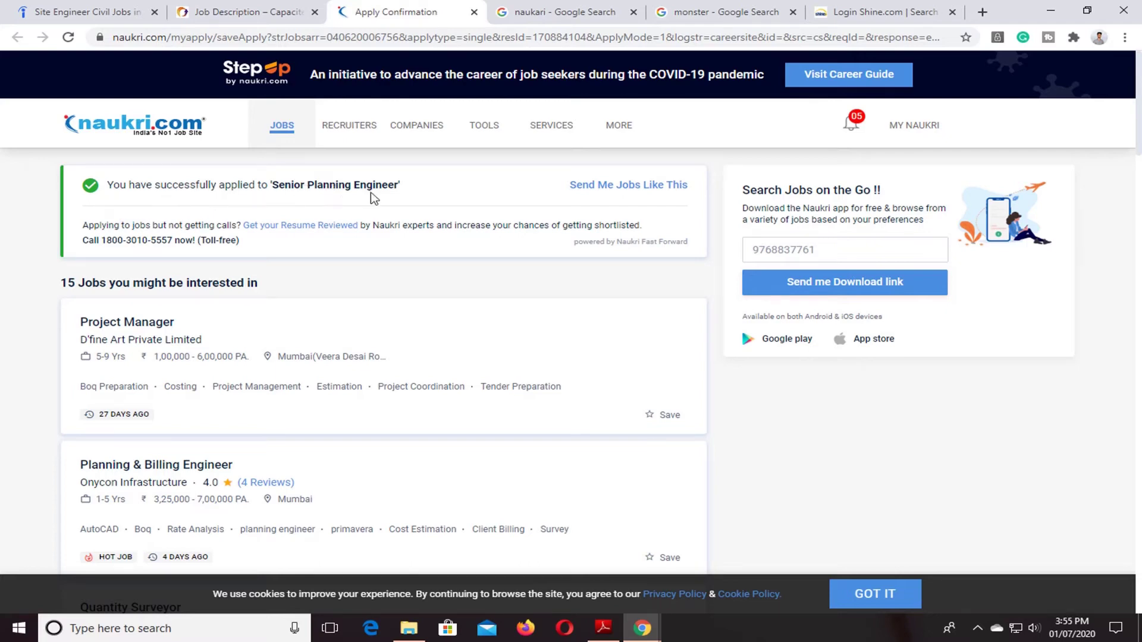
# Close the Naukri Apply Confirmation tab and return to the Indeed tab
pyautogui.click(474, 12)
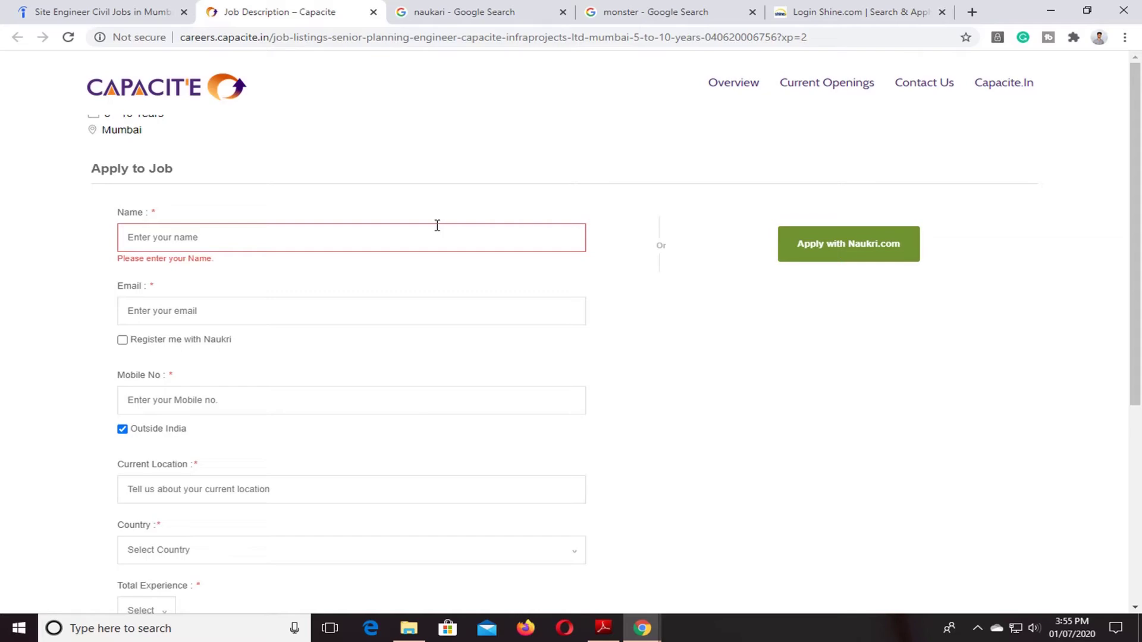
pyautogui.click(119, 12)
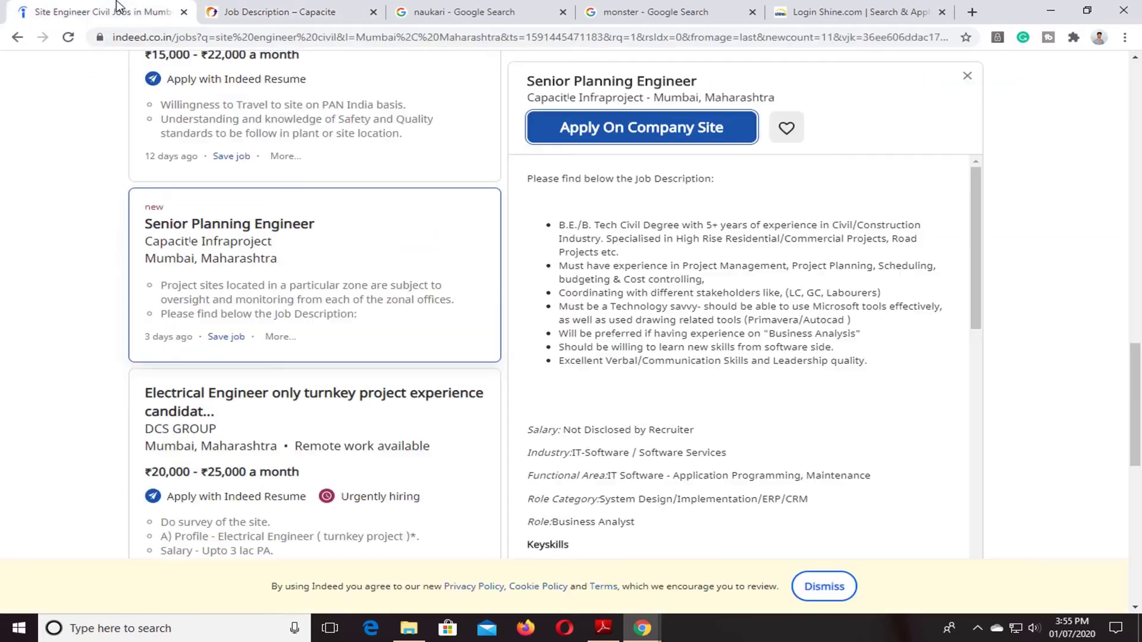
# Close the Capacite job page and view page 2 of the Indeed results
pyautogui.click(299, 14)
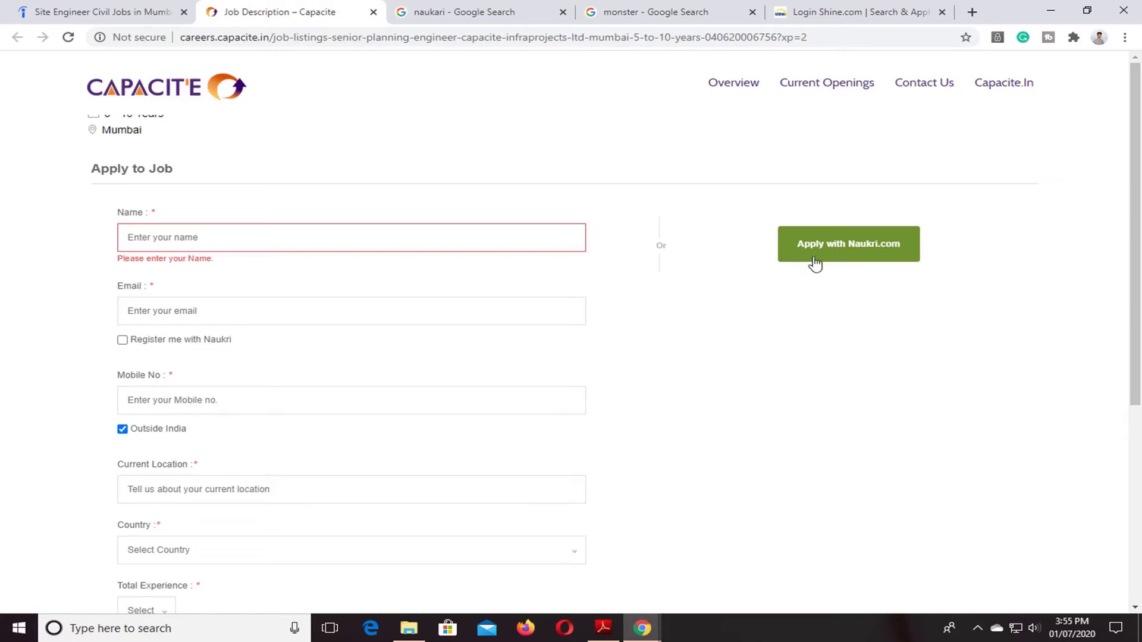
pyautogui.click(373, 12)
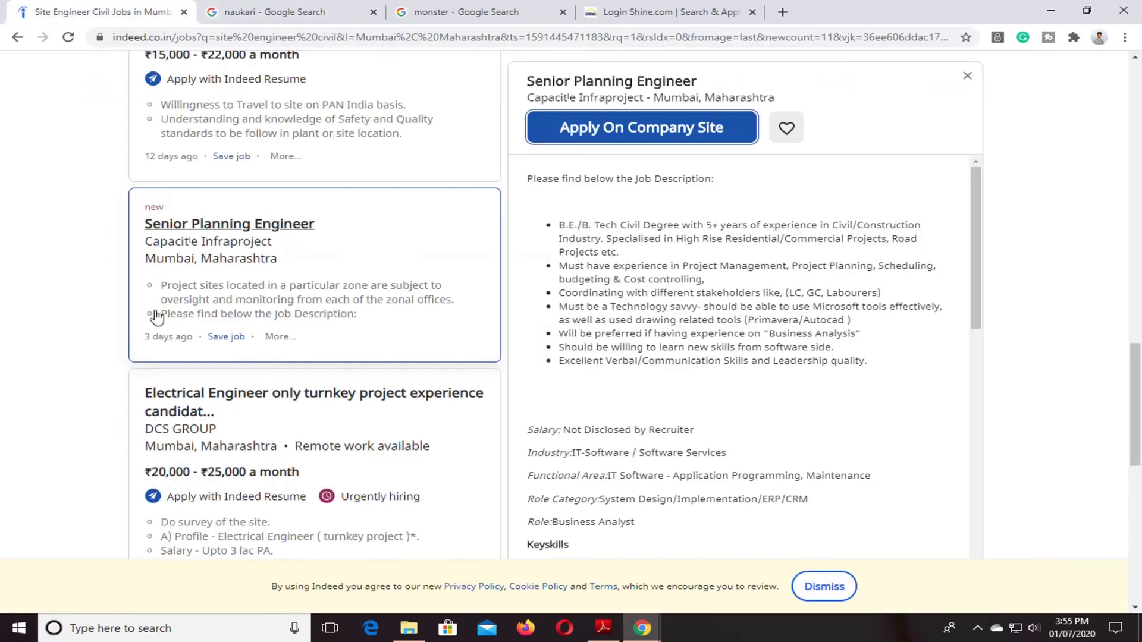
pyautogui.scroll(-8, 339, 346)
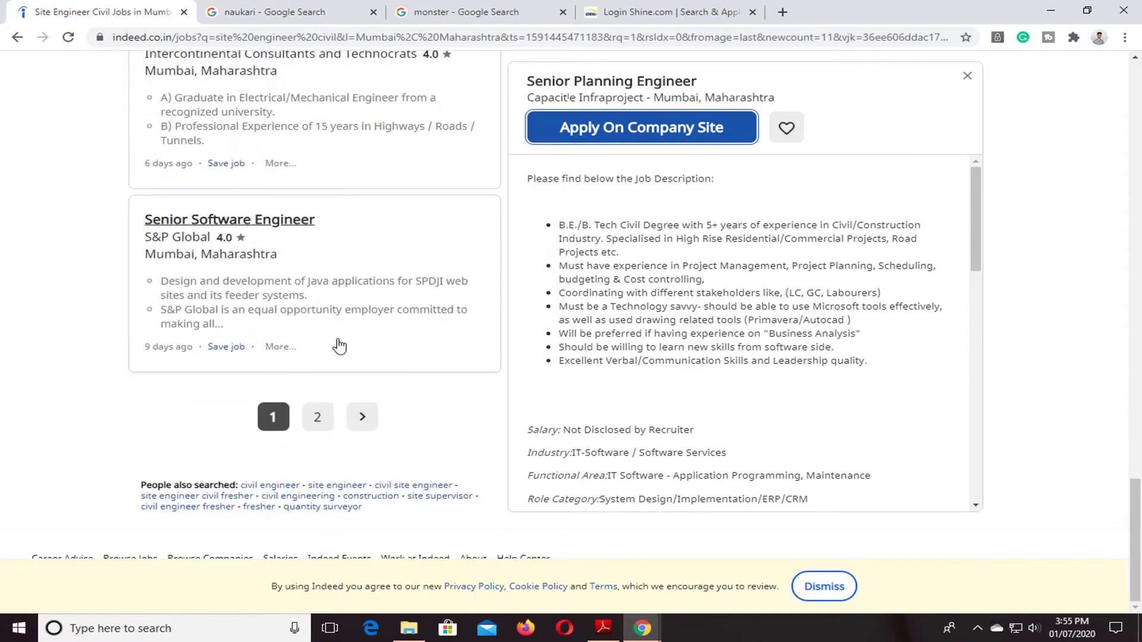
pyautogui.click(318, 424)
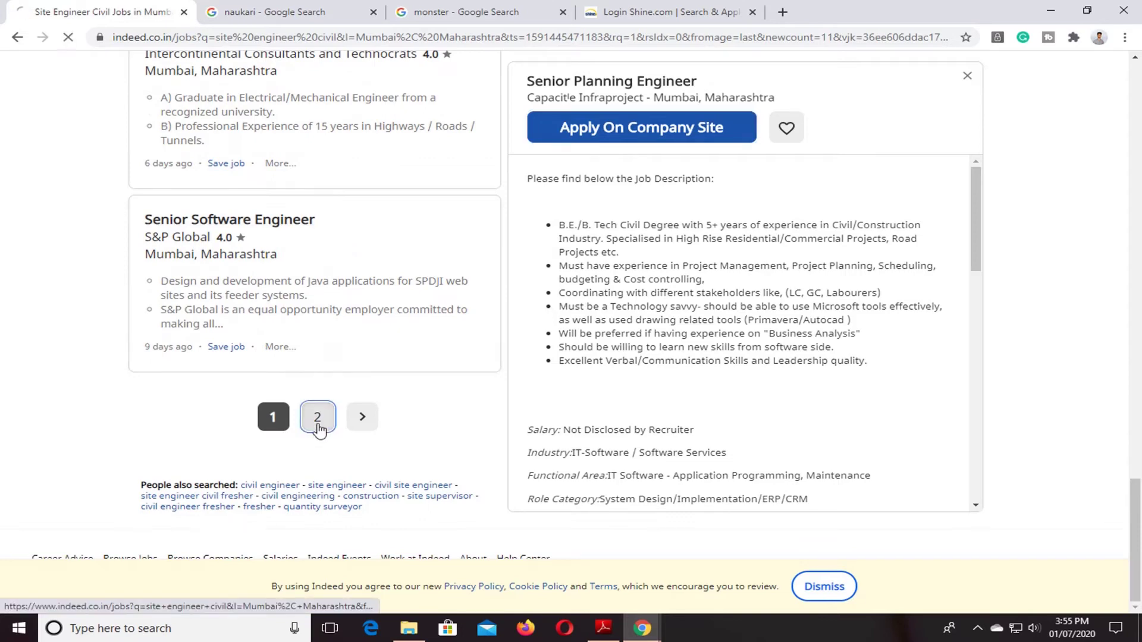
# Go back to the Indeed home search page showing Mumbai, Maharashtra and recent searches
pyautogui.scroll(-2, 382, 432)
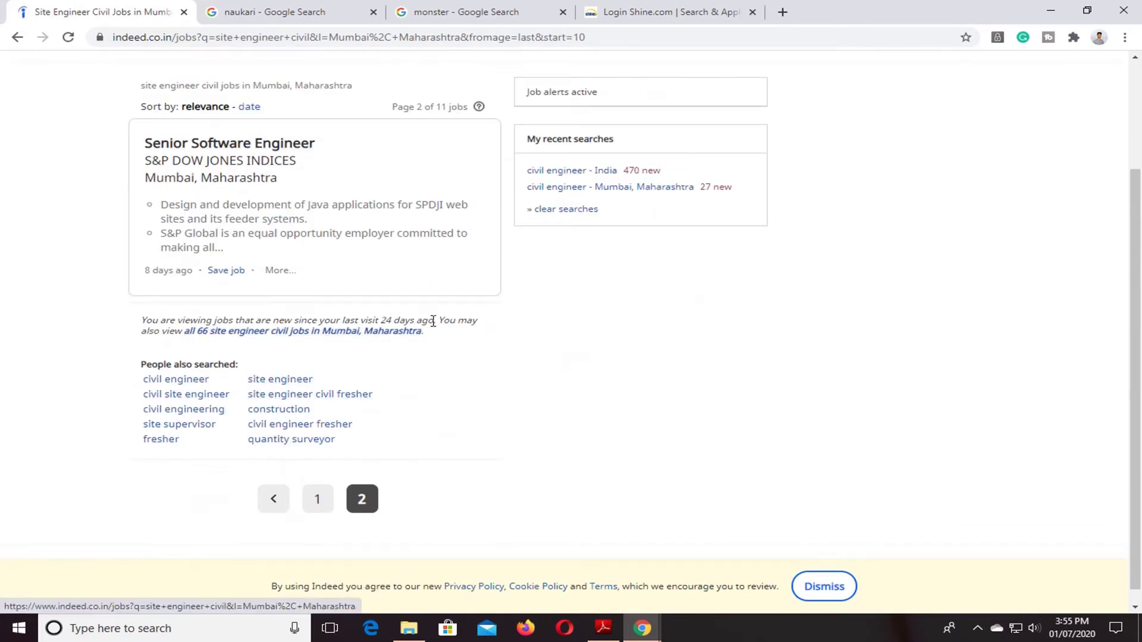
pyautogui.scroll(2, 416, 327)
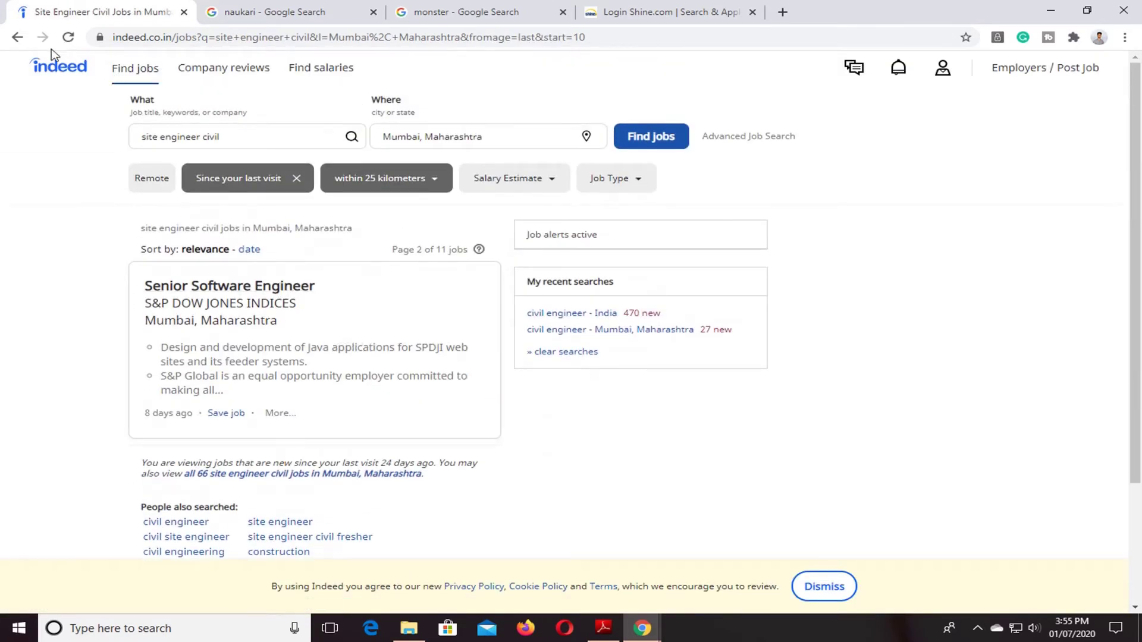
pyautogui.click(18, 37)
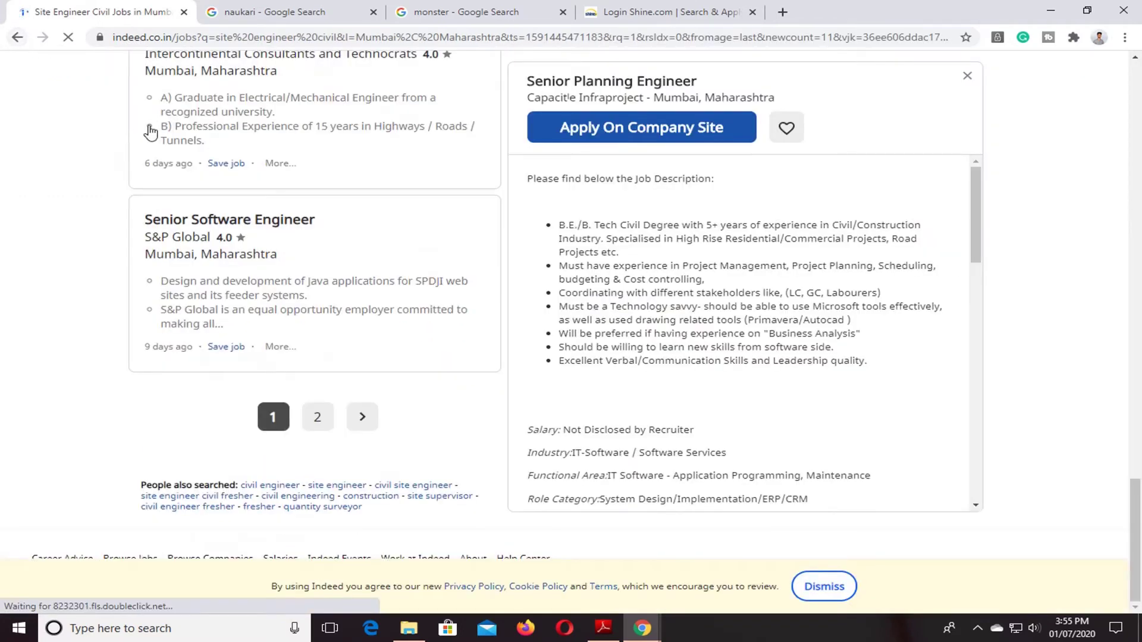
pyautogui.click(18, 36)
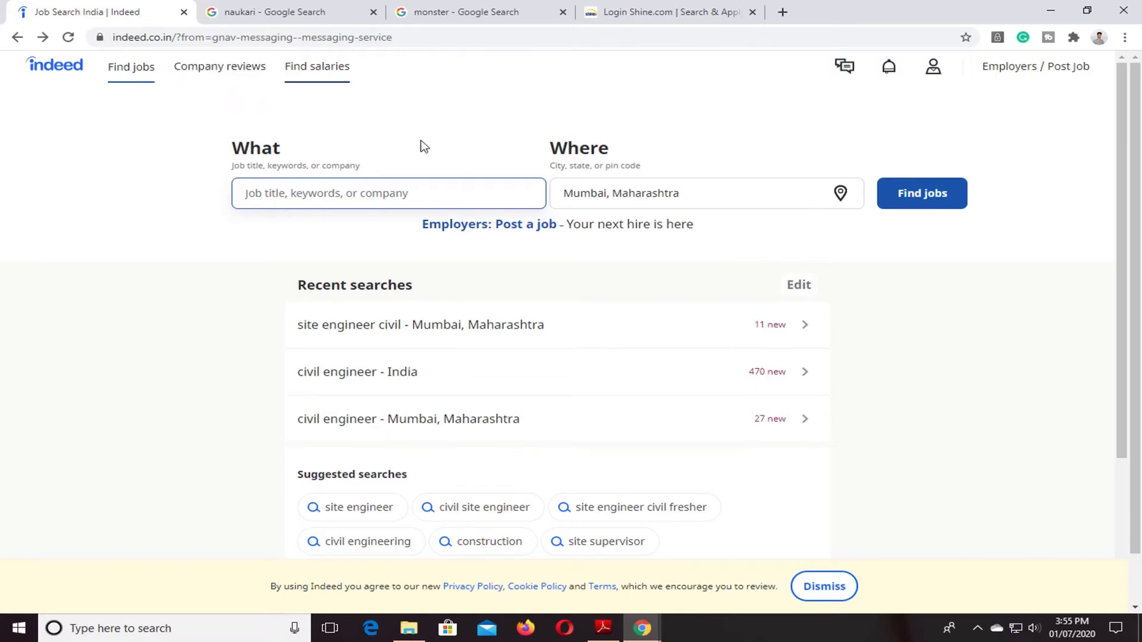
pyautogui.click(641, 633)
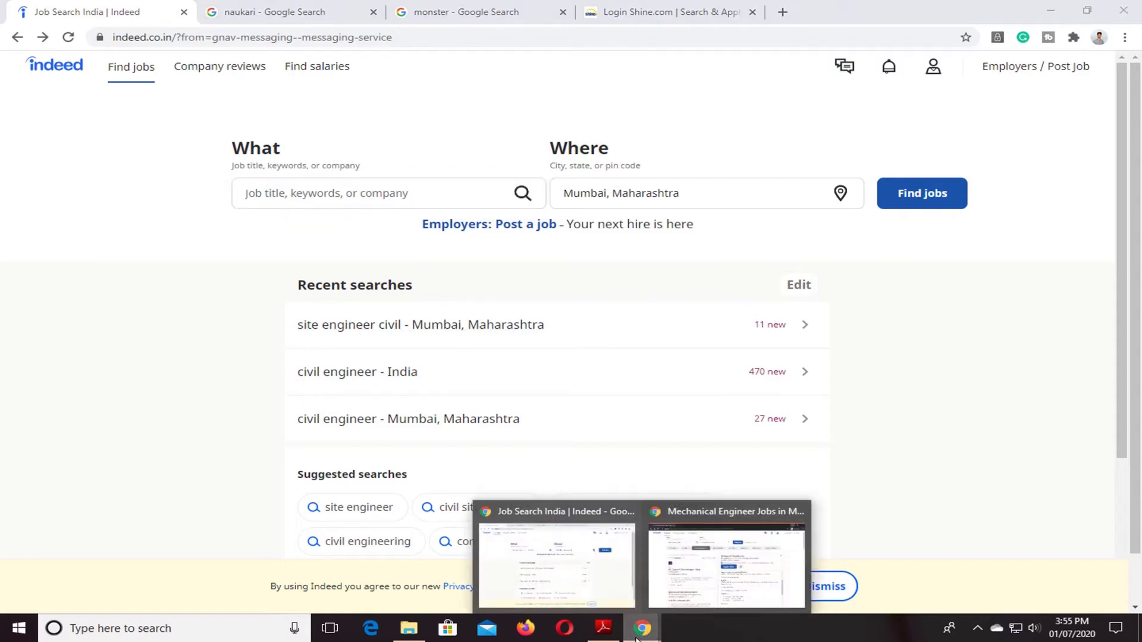